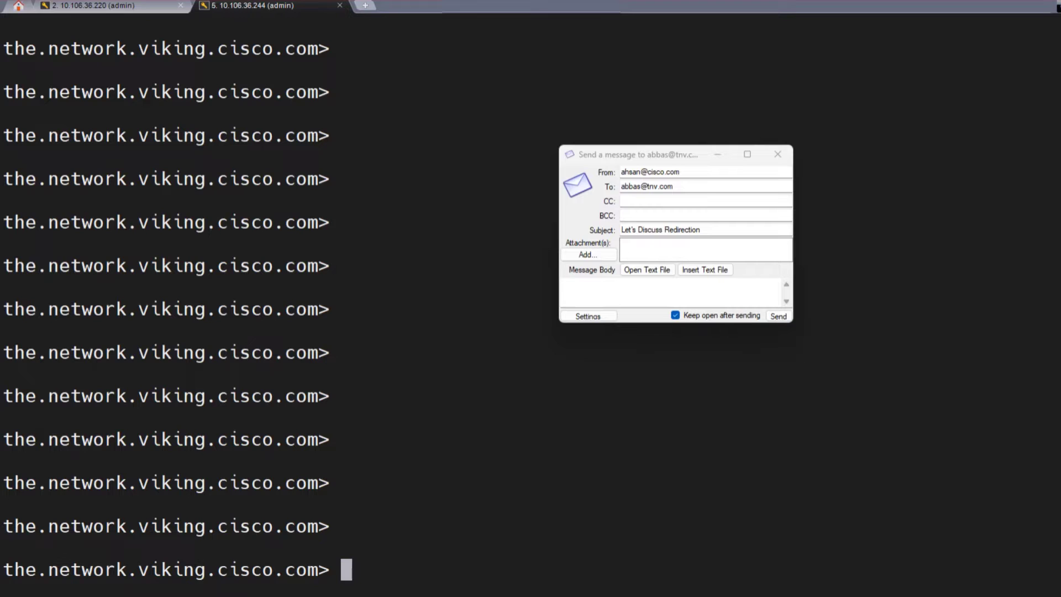
- Review the test message's sender, tnv.com recipient and subject 'Let's Discuss Redirection'
{"action": "left_click_drag", "start_coordinate": [639, 154], "coordinate": [655, 182]}
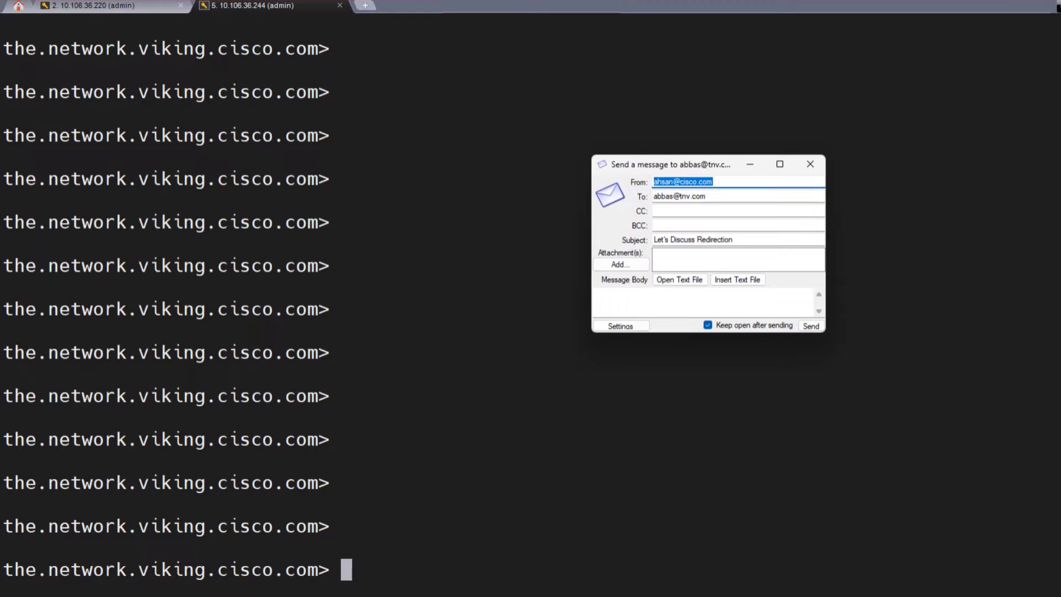
{"action": "left_click", "coordinate": [714, 182]}
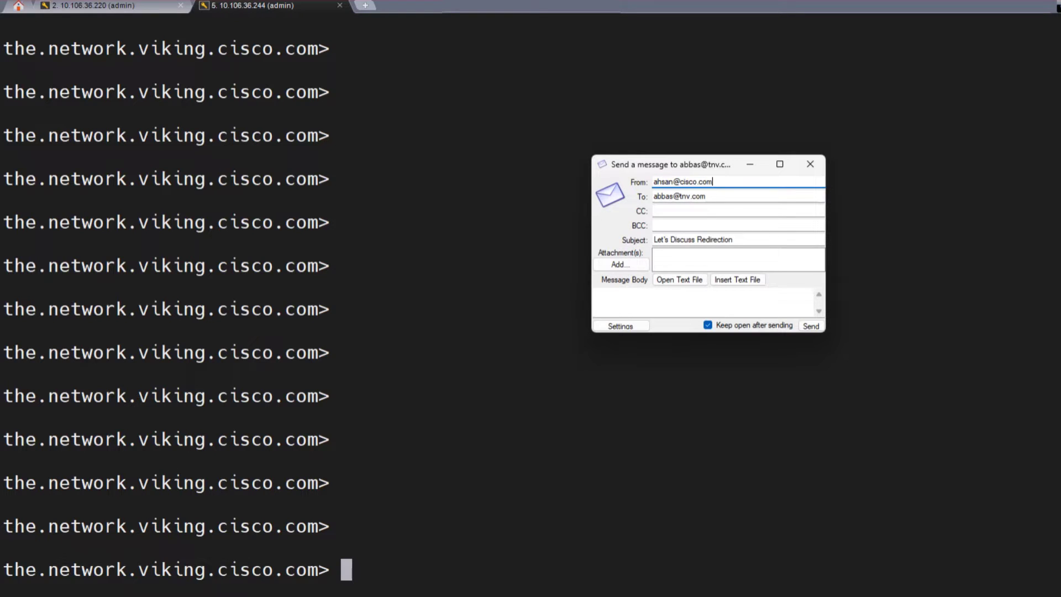
{"action": "left_click_drag", "start_coordinate": [708, 196], "coordinate": [654, 196]}
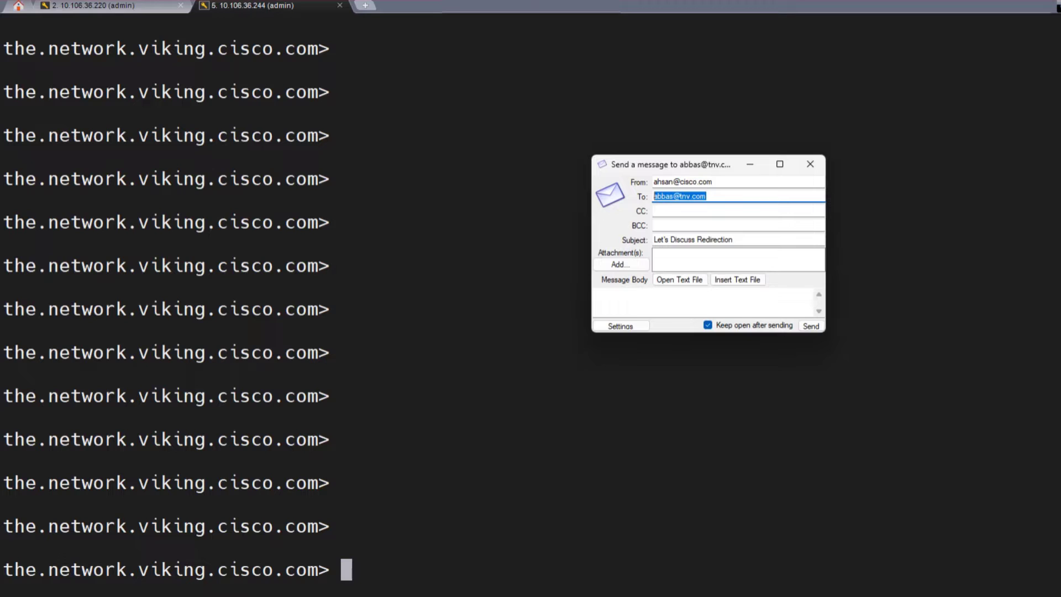
{"action": "left_click", "coordinate": [710, 196]}
{"action": "left_click_drag", "start_coordinate": [735, 240], "coordinate": [653, 239]}
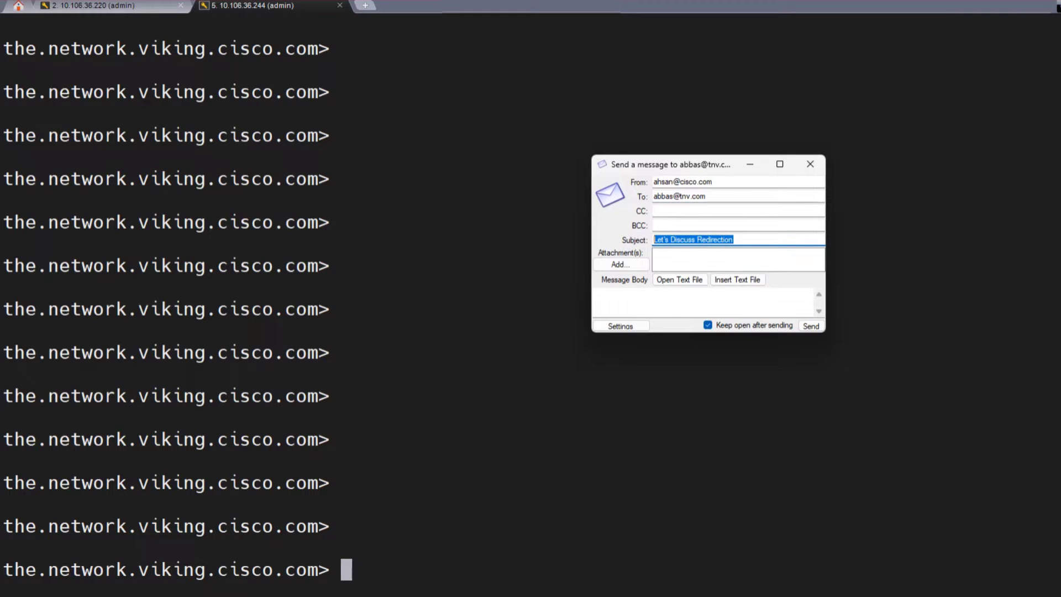
{"action": "left_click", "coordinate": [734, 239]}
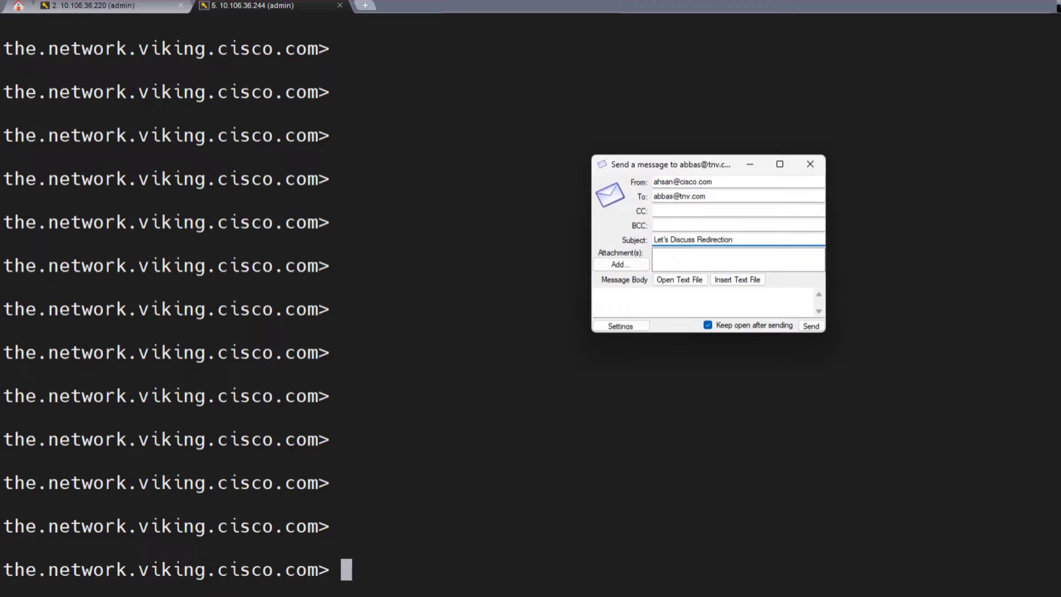
{"action": "left_click_drag", "start_coordinate": [733, 239], "coordinate": [653, 240]}
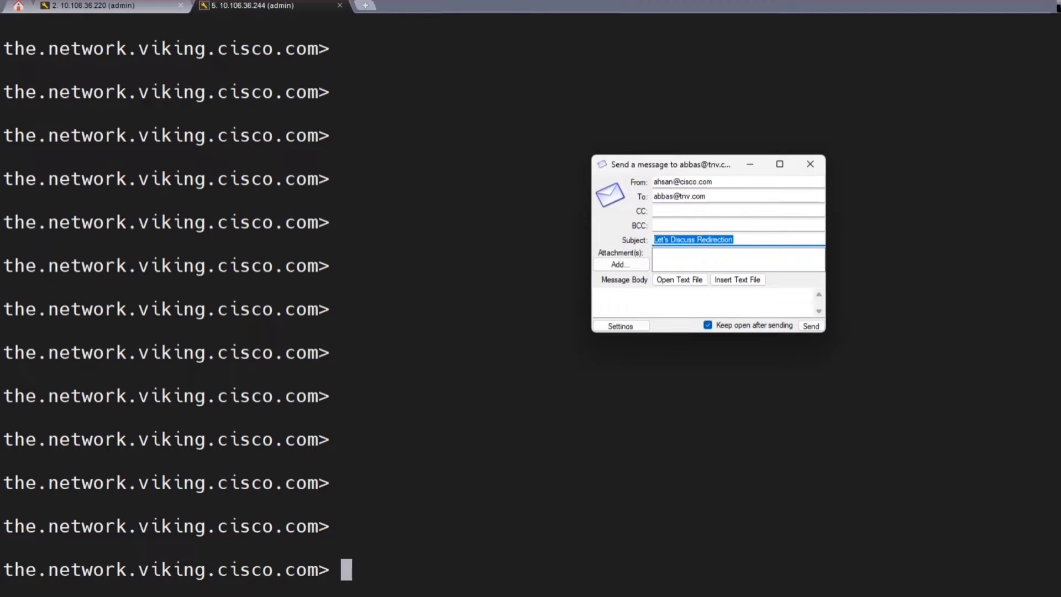
{"action": "left_click", "coordinate": [734, 239]}
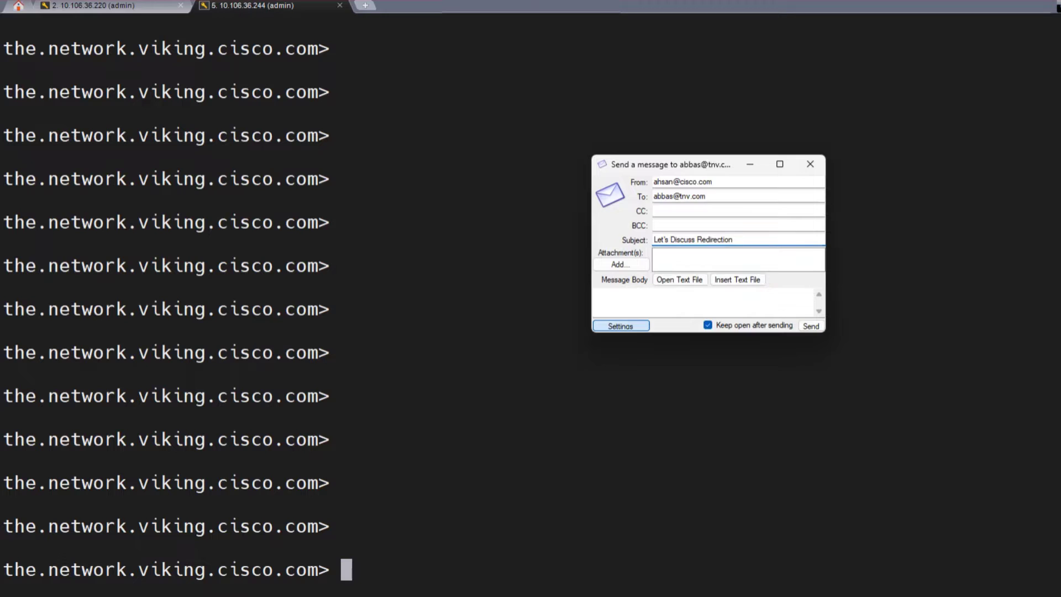
- Confirm the sending server is 10.106.36.220, then move to that gateway's terminal session
{"action": "left_click", "coordinate": [620, 326]}
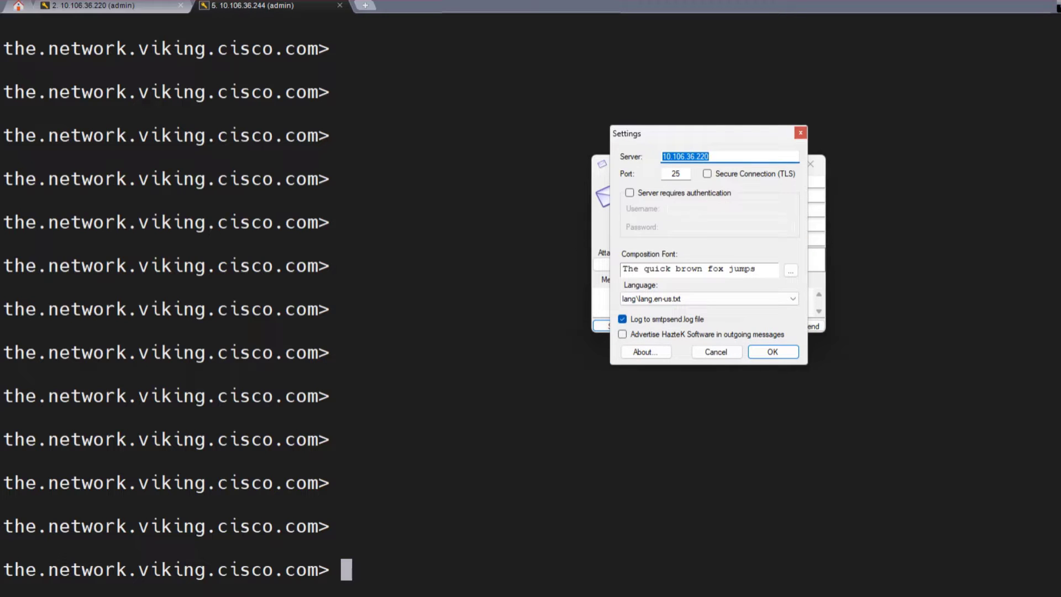
{"action": "left_click", "coordinate": [711, 157]}
{"action": "left_click", "coordinate": [800, 133]}
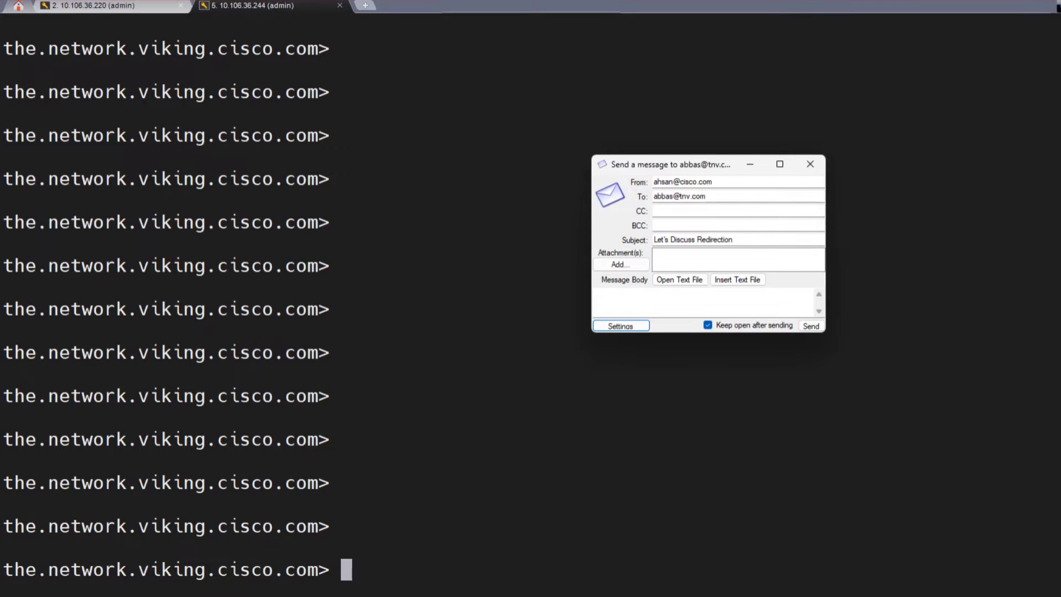
{"action": "left_click", "coordinate": [110, 5]}
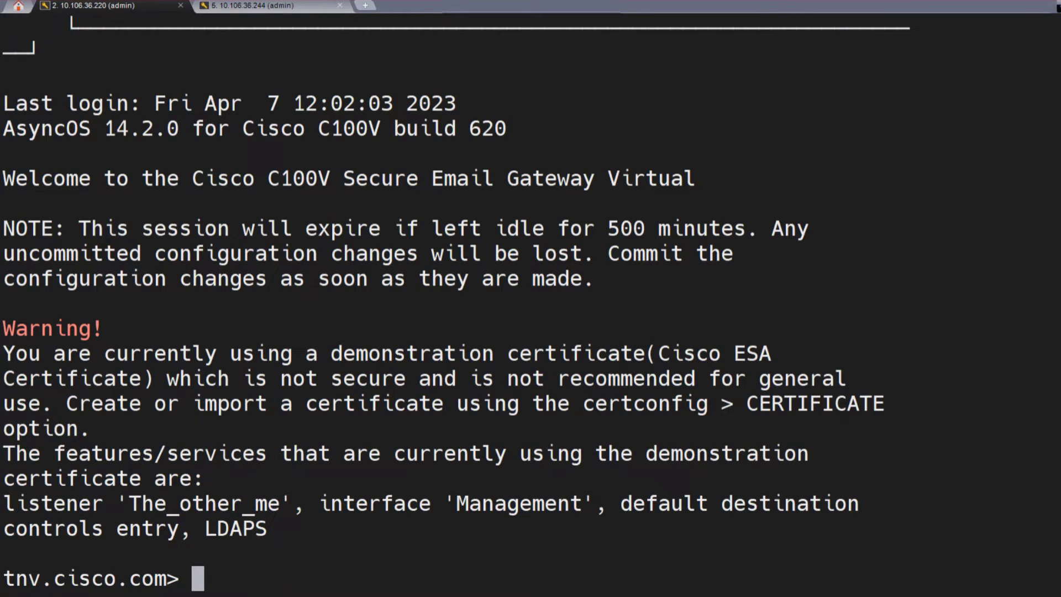
- Run tophosts with the default sort, showing encryption, euq and euq.release all at 0
{"action": "key", "text": "Return"}
{"action": "key", "text": "Return"}
{"action": "key", "text": "Return"}
{"action": "key", "text": "Return"}
{"action": "key", "text": "Return"}
{"action": "key", "text": "Return"}
{"action": "key", "text": "Return"}
{"action": "key", "text": "Return"}
{"action": "key", "text": "Return"}
{"action": "key", "text": "Return"}
{"action": "key", "text": "Return"}
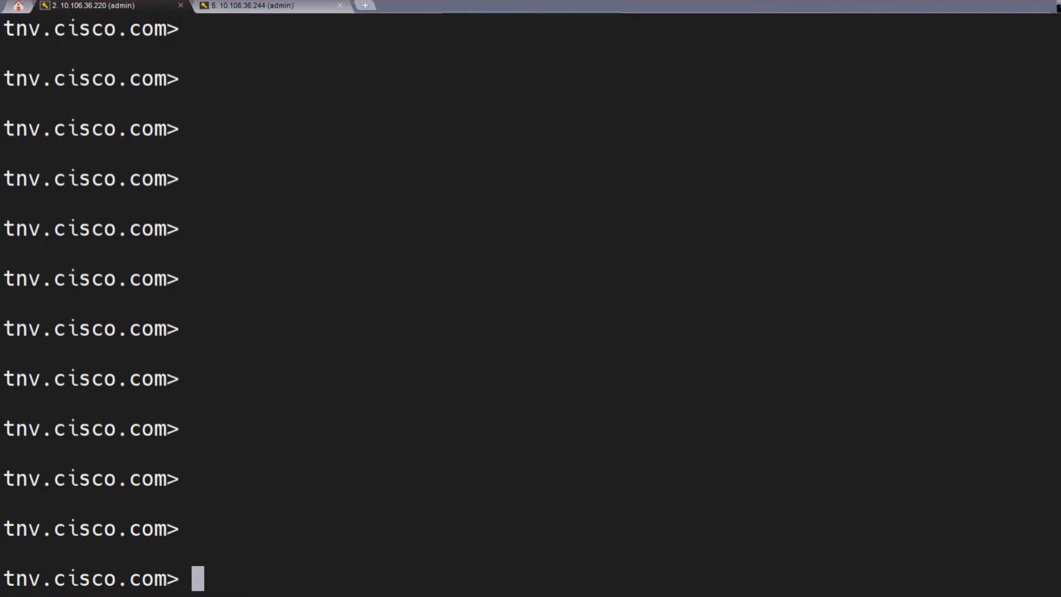
{"action": "type", "text": "tophosts"}
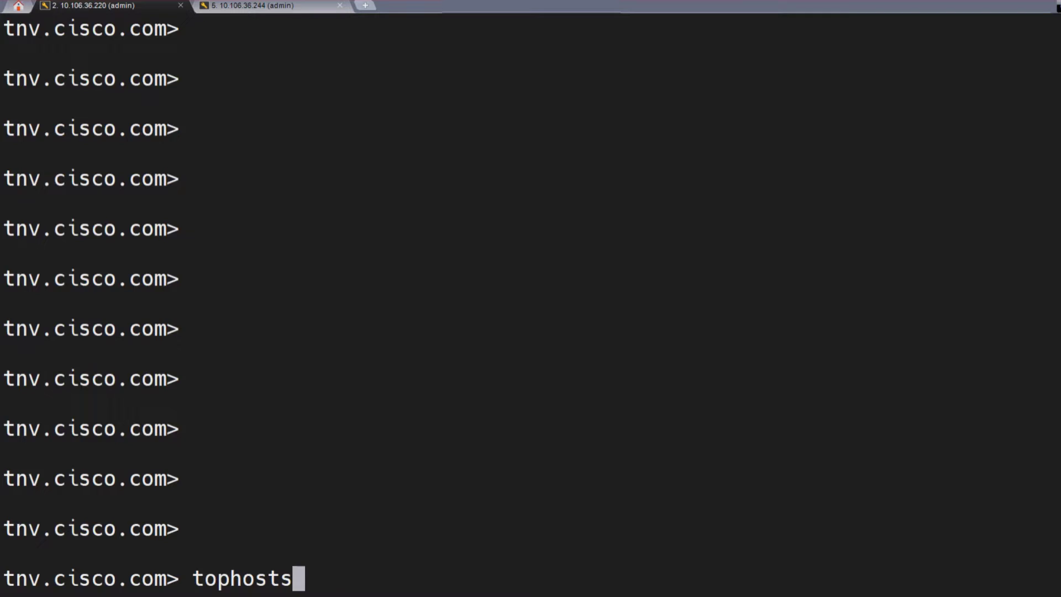
{"action": "key", "text": "Return"}
{"action": "key", "text": "Return"}
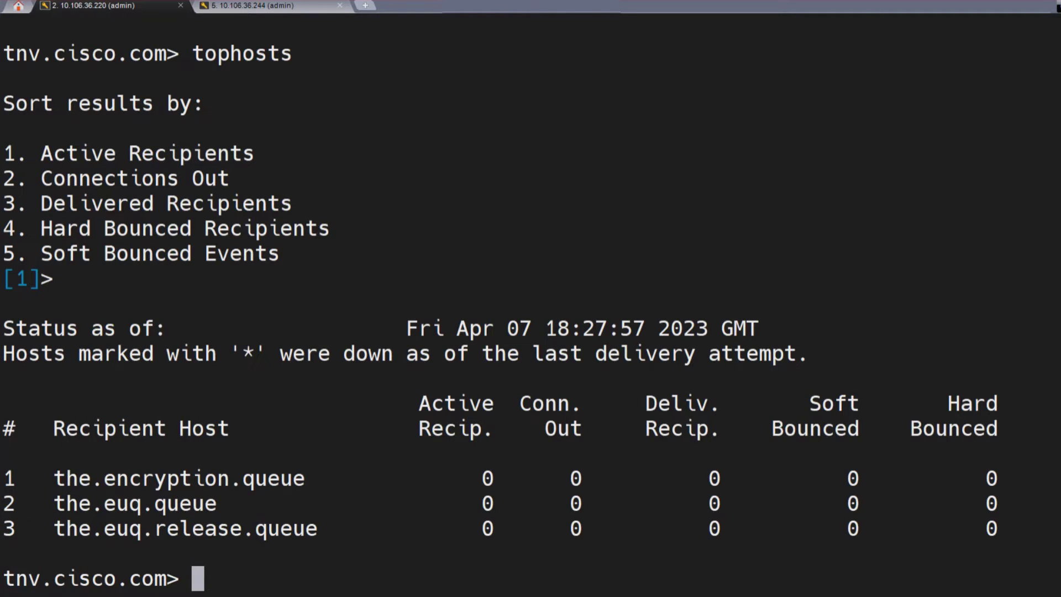
{"action": "left_click_drag", "start_coordinate": [354, 453], "coordinate": [360, 554]}
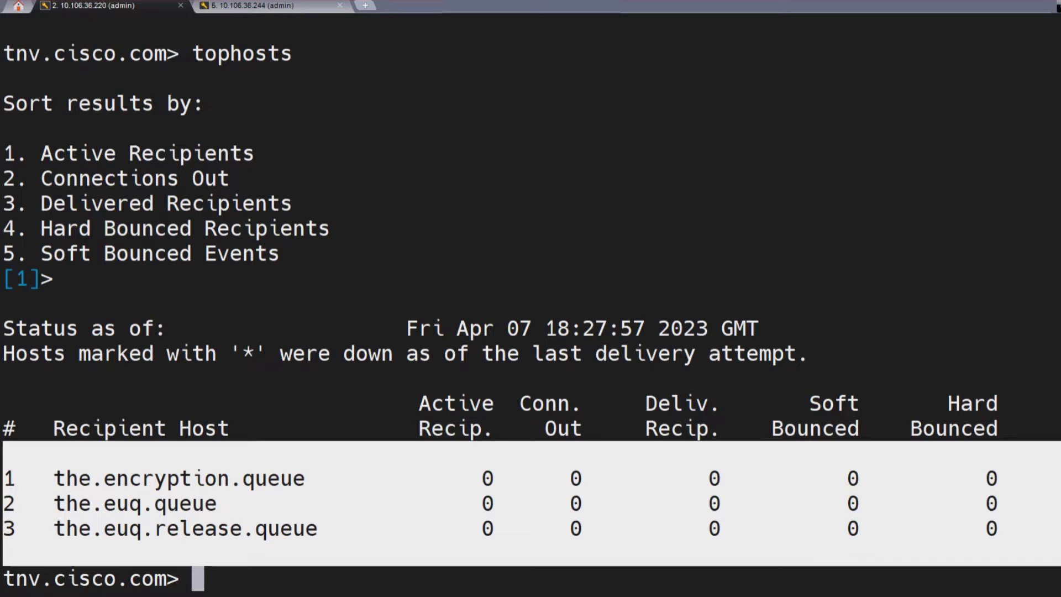
{"action": "key", "text": "alt+Tab"}
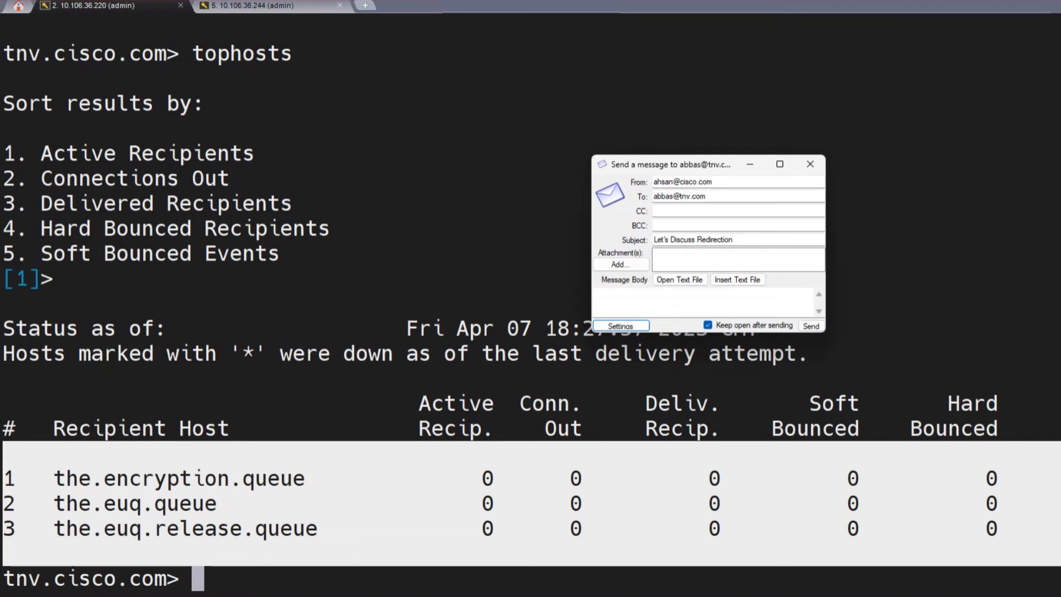
- Send the 'Let's Discuss Redirection' message to the tnv.com recipient several times, then return to the terminal
{"action": "left_click_drag", "start_coordinate": [710, 196], "coordinate": [681, 196]}
{"action": "left_click", "coordinate": [706, 196]}
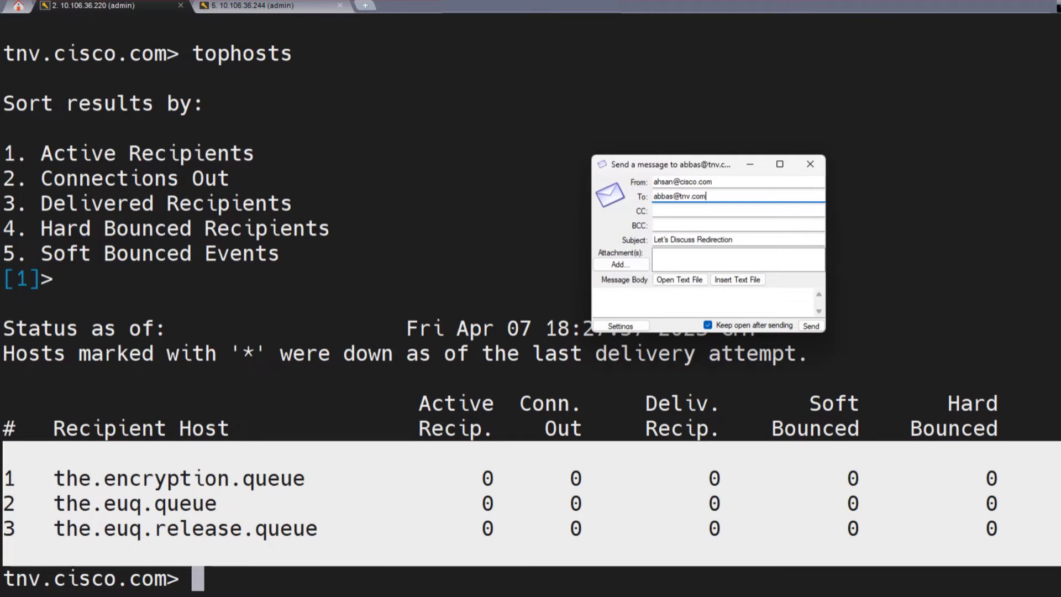
{"action": "key", "text": "alt+Tab"}
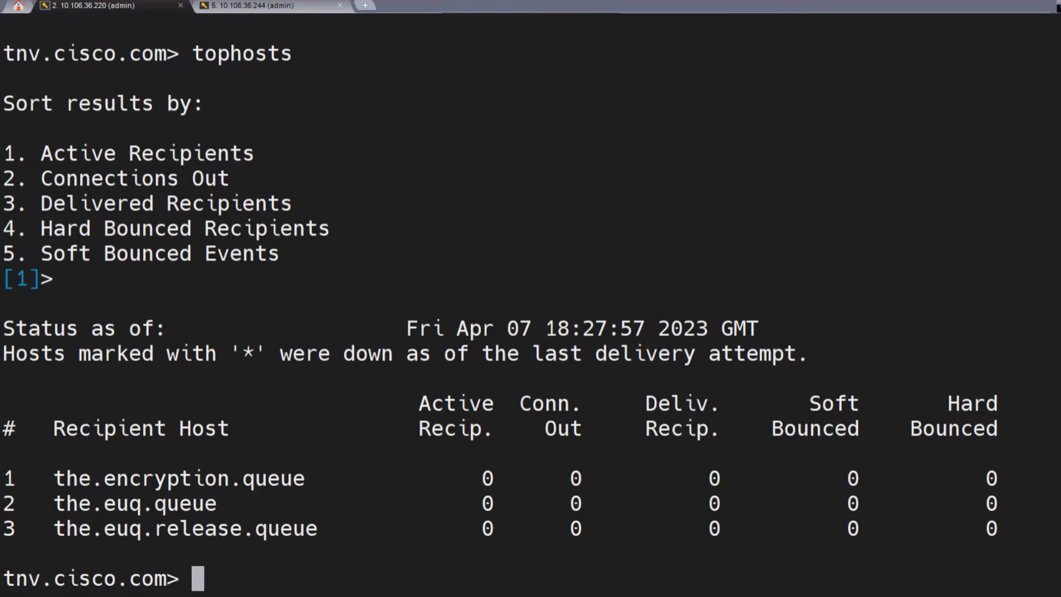
{"action": "key", "text": "alt+Tab"}
{"action": "key", "text": "Return"}
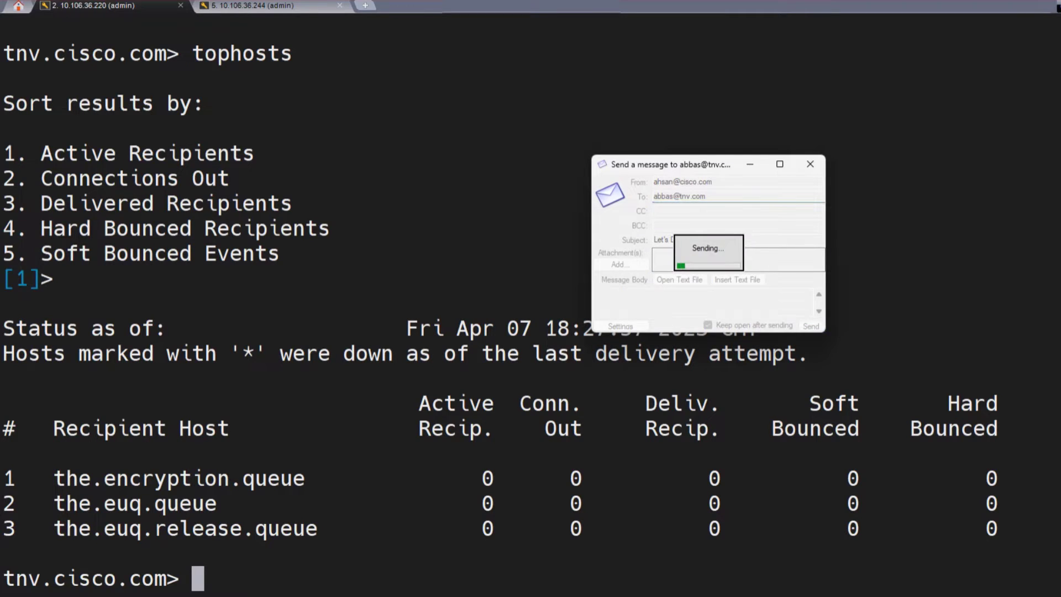
{"action": "key", "text": "Return"}
{"action": "key", "text": "Return"}
{"action": "key", "text": "Return"}
{"action": "key", "text": "Return"}
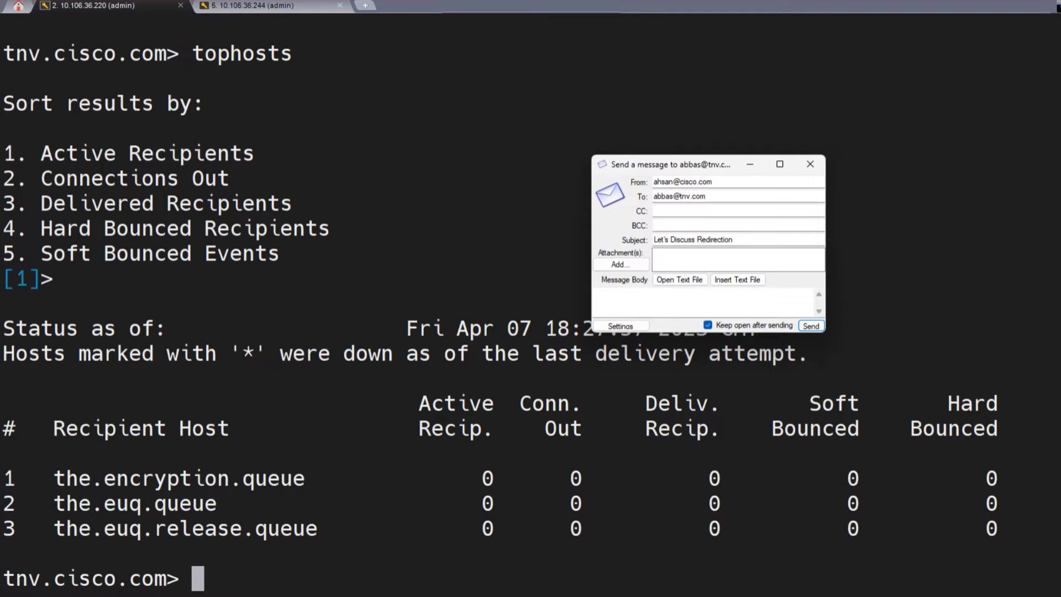
{"action": "key", "text": "alt+Tab"}
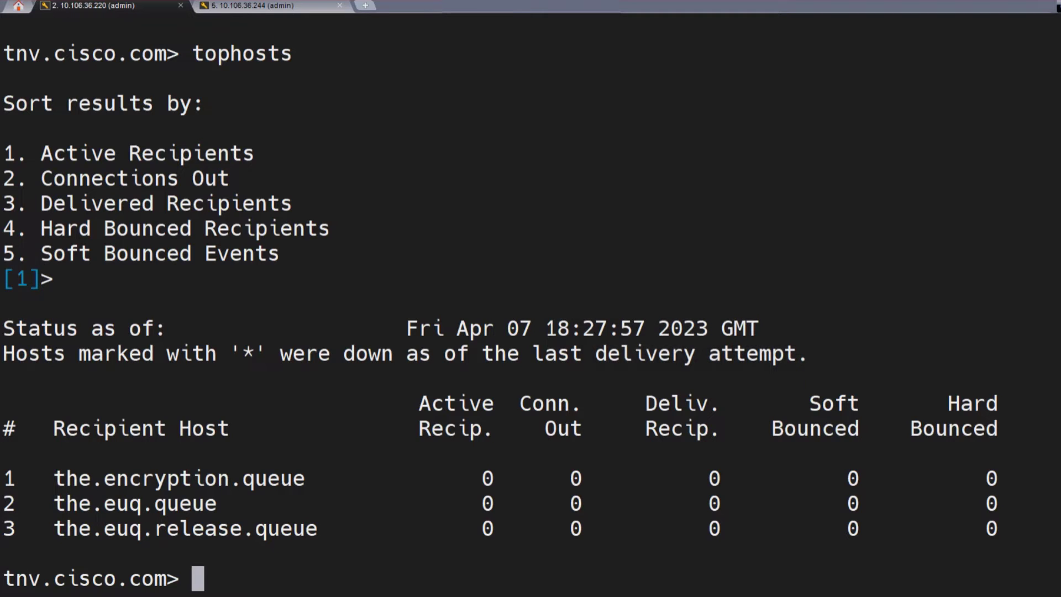
- Run tophosts twice, confirming tnv.com holds 5 active recipients with 0 delivered
{"action": "type", "text": "tophosts"}
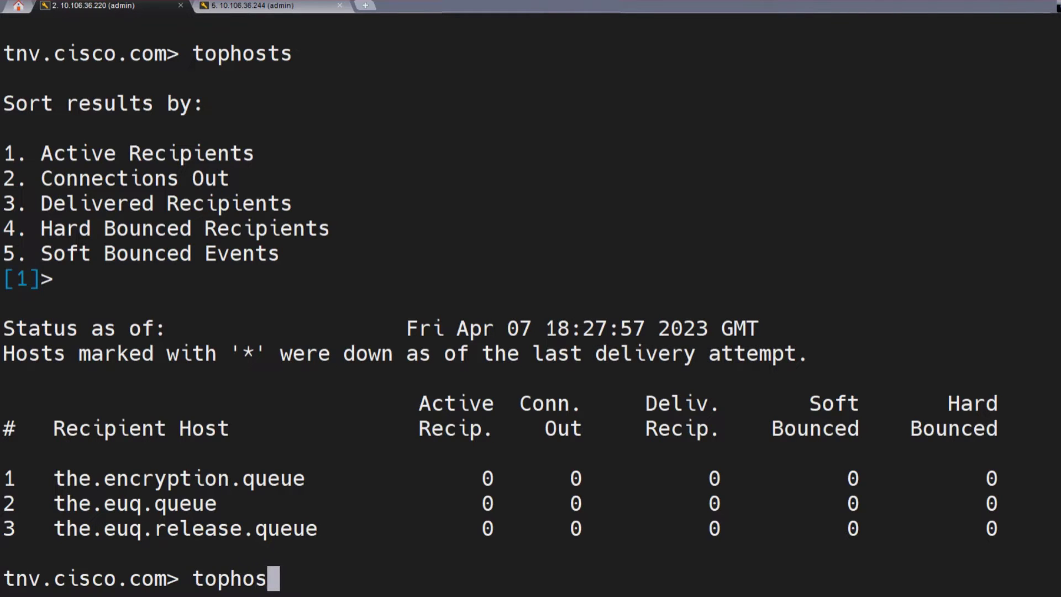
{"action": "key", "text": "Return"}
{"action": "key", "text": "Return"}
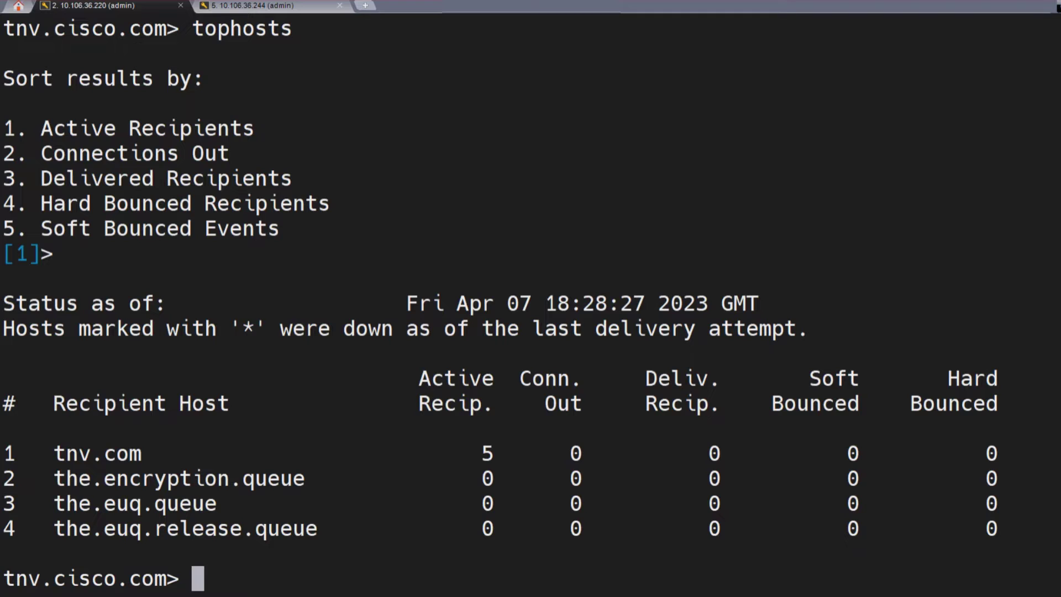
{"action": "left_click_drag", "start_coordinate": [470, 454], "coordinate": [504, 454]}
{"action": "left_click_drag", "start_coordinate": [29, 453], "coordinate": [142, 453]}
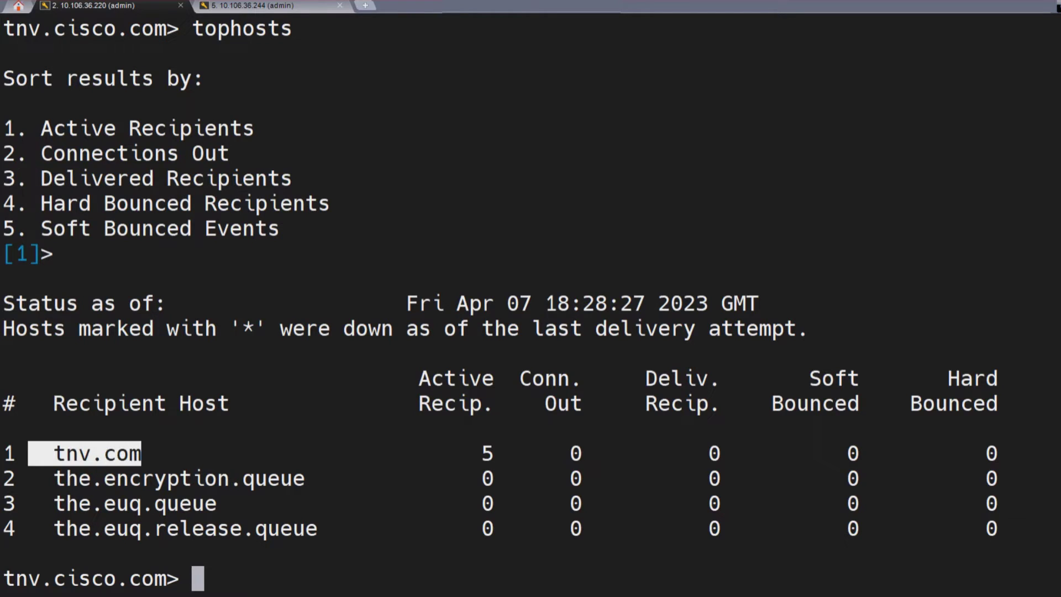
{"action": "left_click", "coordinate": [142, 453]}
{"action": "key", "text": "Up"}
{"action": "key", "text": "Return"}
{"action": "key", "text": "Return"}
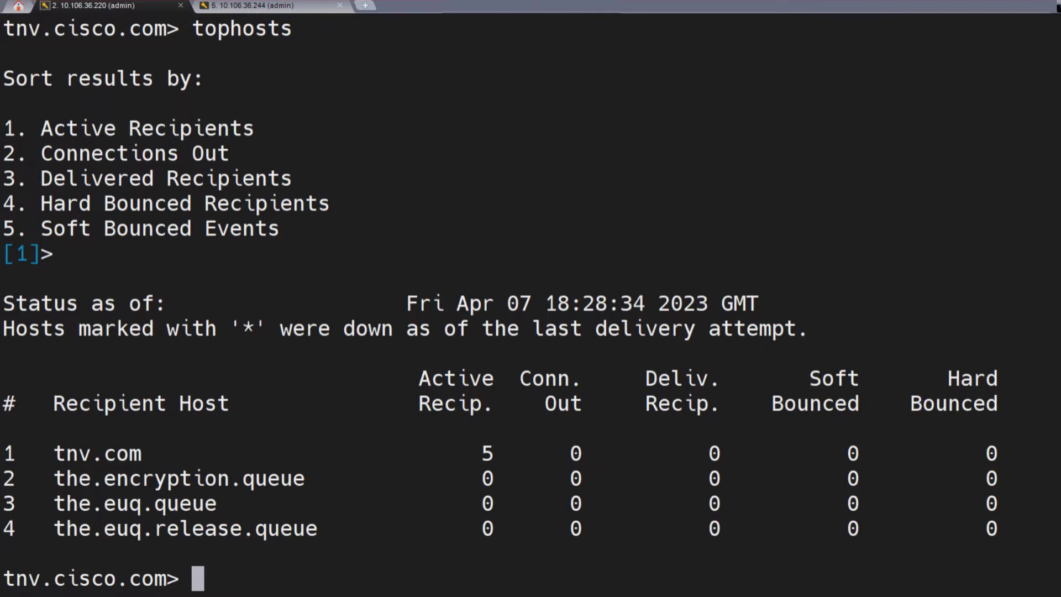
{"action": "left_click_drag", "start_coordinate": [456, 453], "coordinate": [505, 454]}
{"action": "left_click", "coordinate": [520, 454]}
{"action": "left_click", "coordinate": [506, 453]}
{"action": "type", "text": "hosts"}
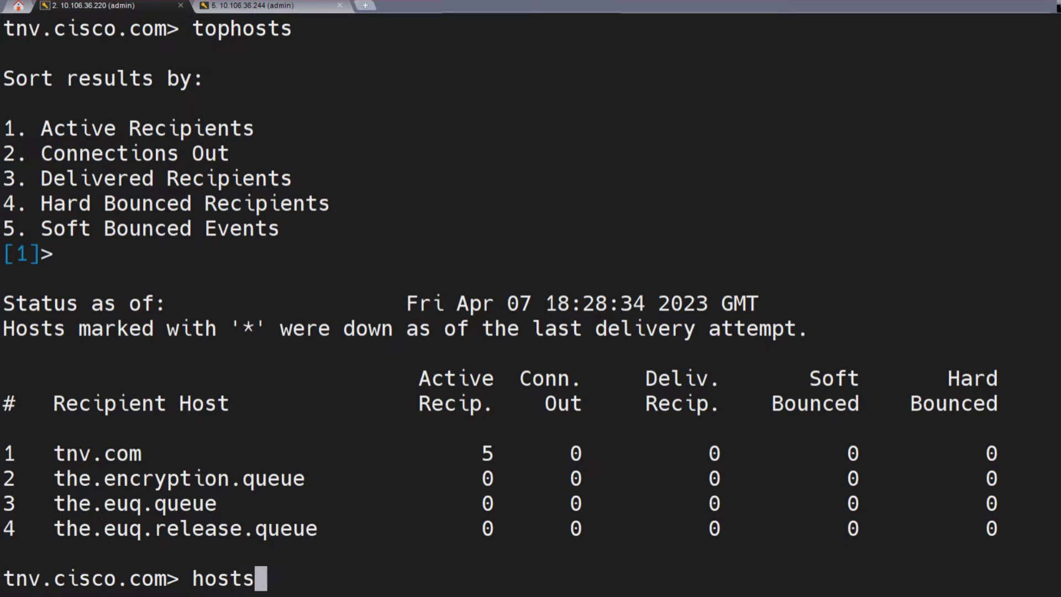
{"action": "type", "text": "tatus tnv.com"}
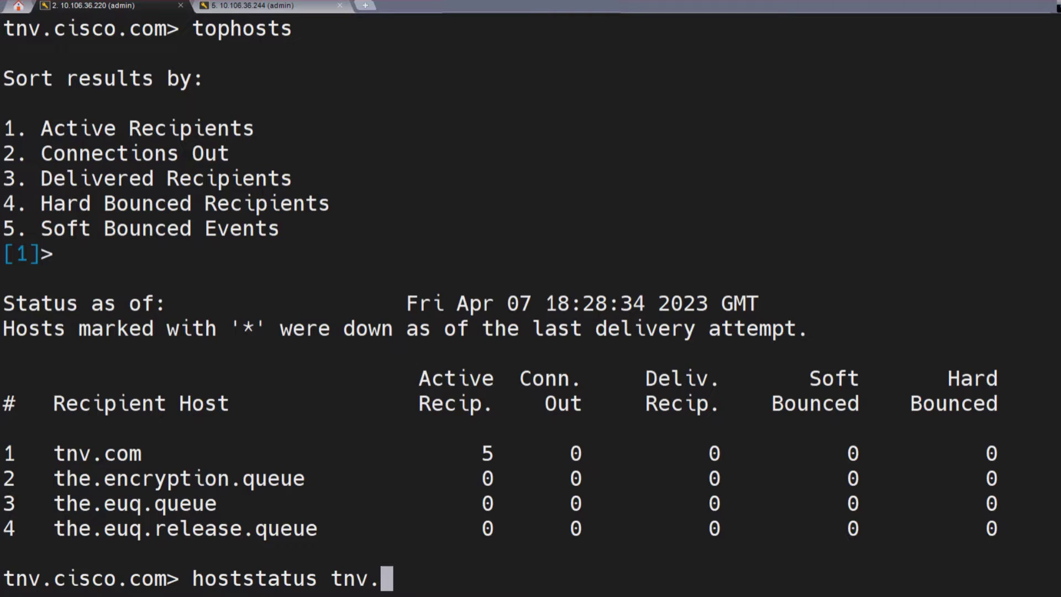
{"action": "key", "text": "Return"}
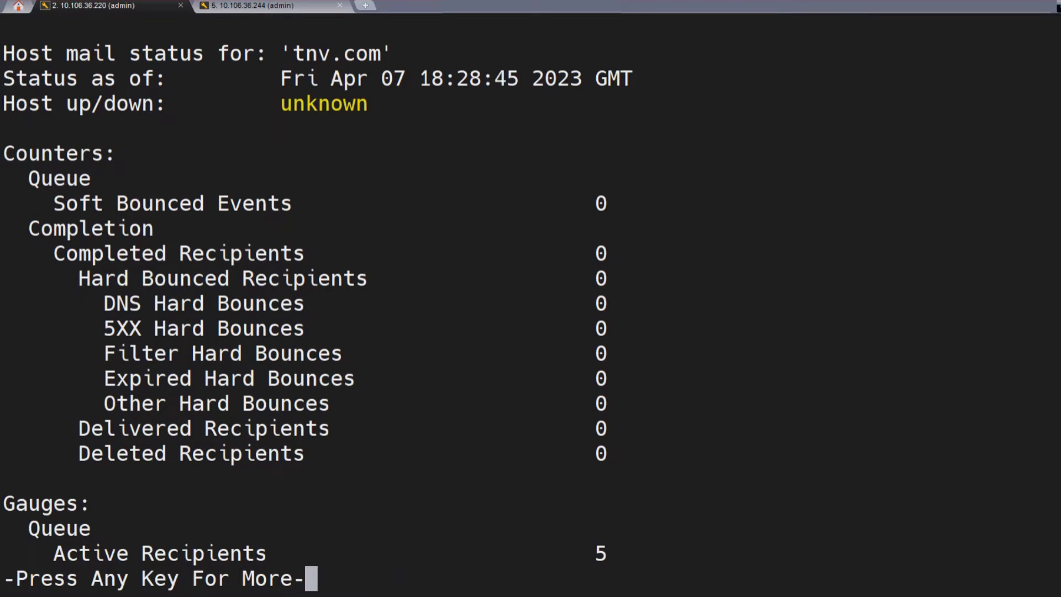
{"action": "double_click", "coordinate": [575, 178]}
{"action": "double_click", "coordinate": [337, 54]}
{"action": "key", "text": "Return"}
{"action": "key", "text": "Return"}
{"action": "key", "text": "Return"}
{"action": "key", "text": "Return"}
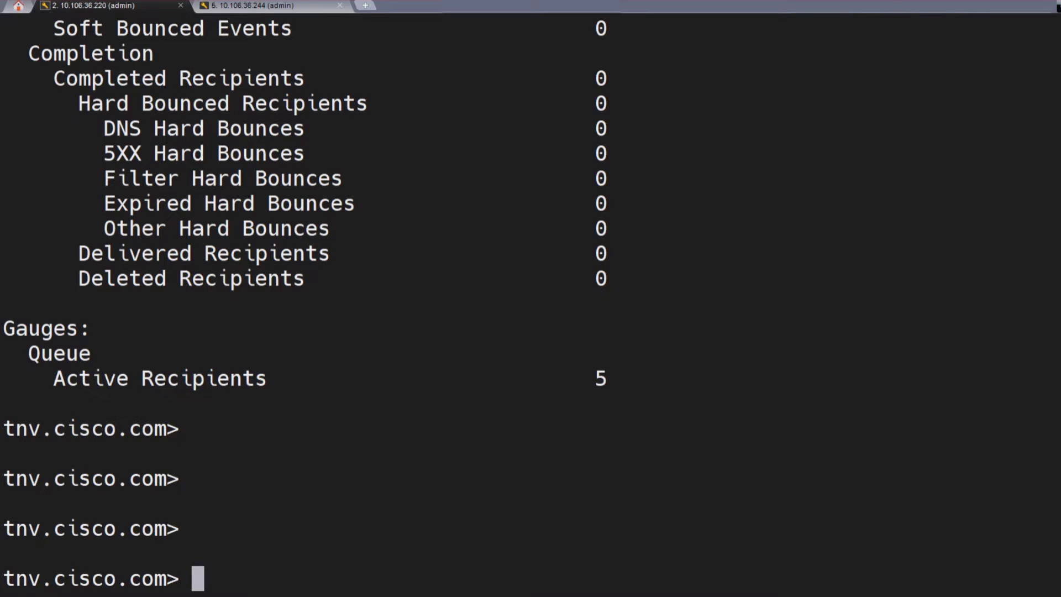
{"action": "scroll", "coordinate": [530, 299], "scroll_direction": "up", "scroll_amount": 4}
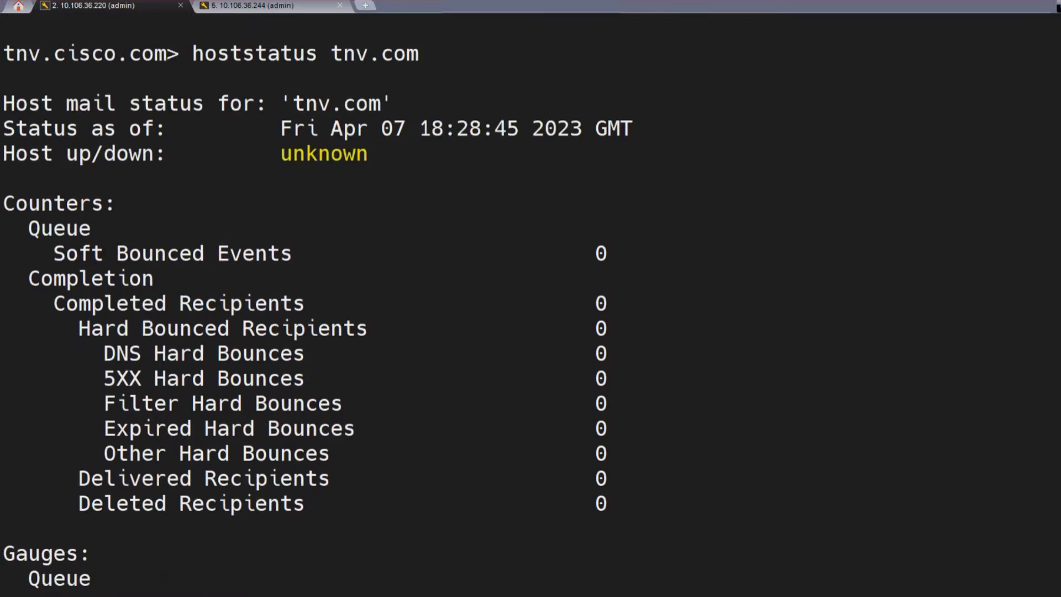
{"action": "left_click_drag", "start_coordinate": [330, 128], "coordinate": [419, 128]}
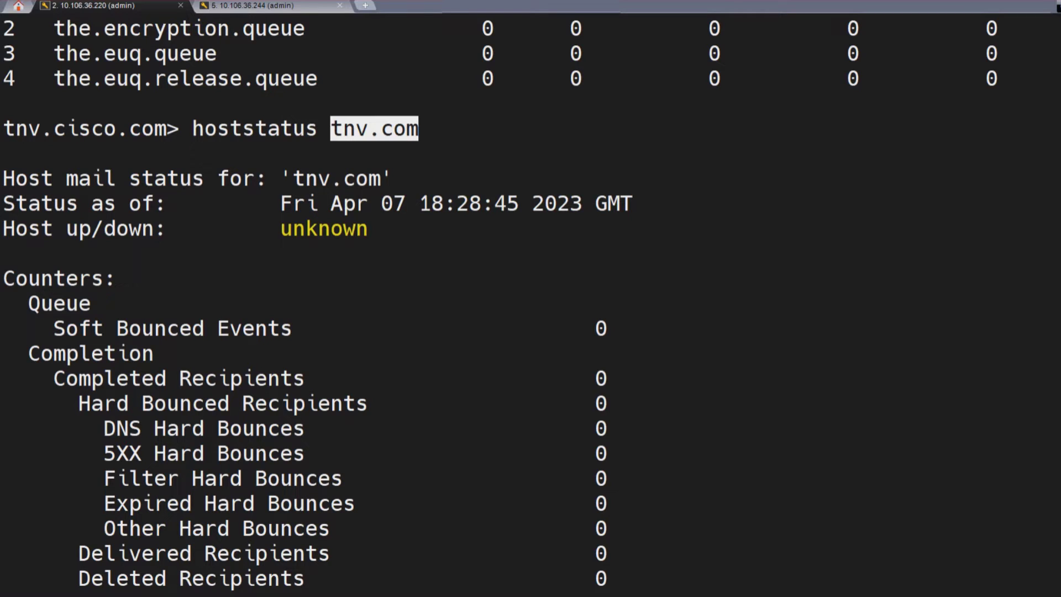
{"action": "left_click", "coordinate": [419, 129]}
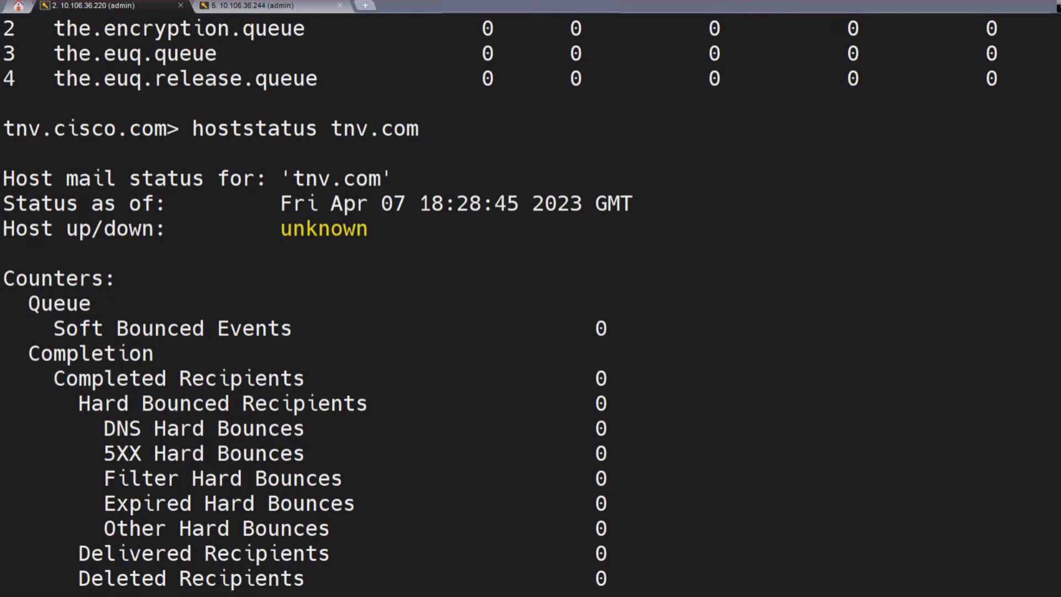
{"action": "left_click_drag", "start_coordinate": [331, 128], "coordinate": [419, 128]}
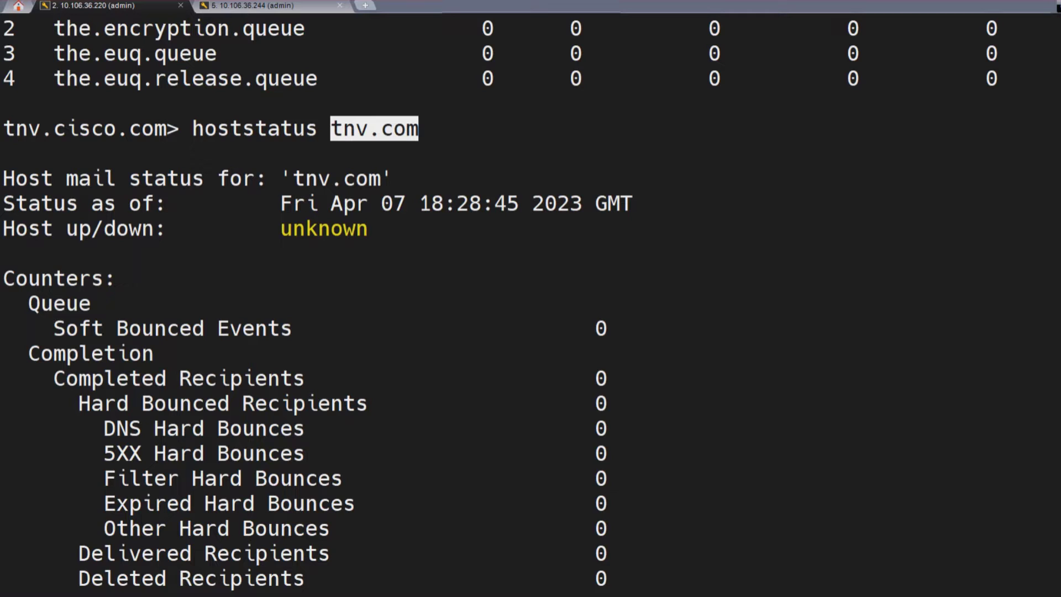
{"action": "left_click", "coordinate": [422, 127]}
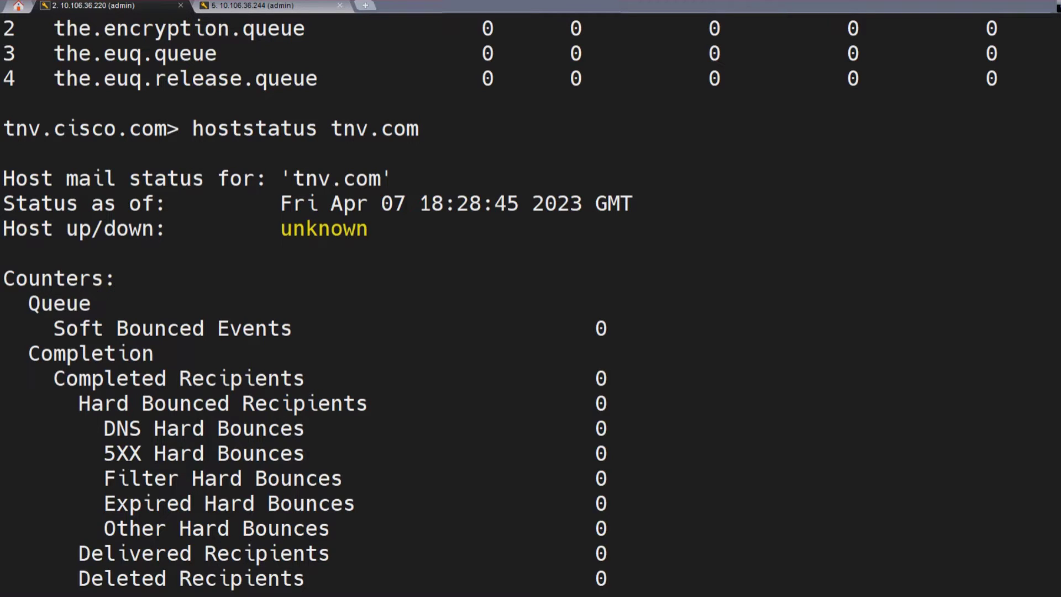
{"action": "key", "text": "Return"}
{"action": "key", "text": "Return"}
{"action": "key", "text": "Return"}
{"action": "key", "text": "Return"}
{"action": "key", "text": "Return"}
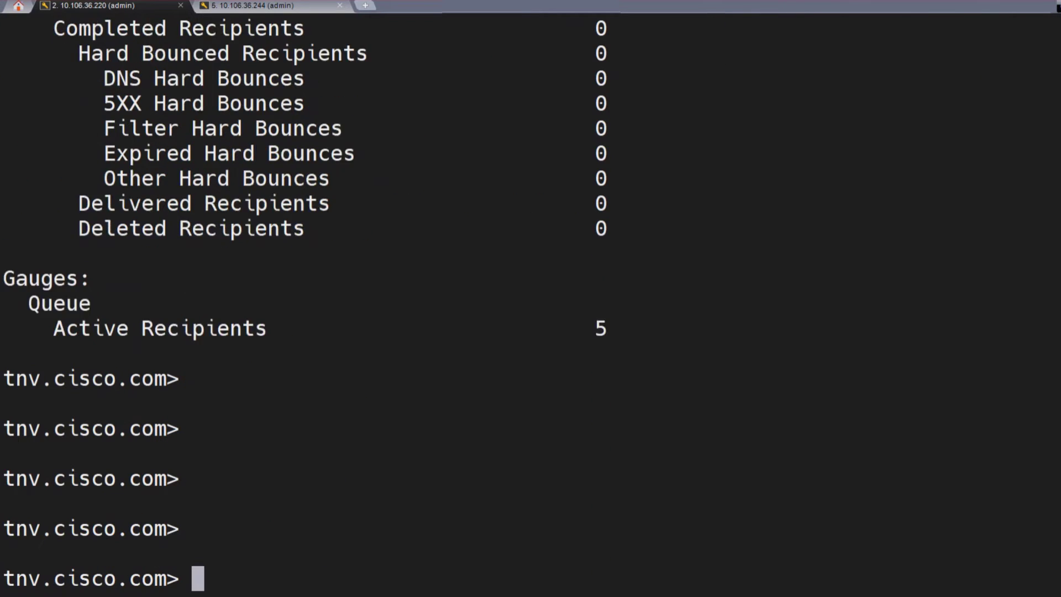
- Discard the half-typed redirectrecipients command and switch to the 10.106.36.244 gateway session
{"action": "type", "text": "redire"}
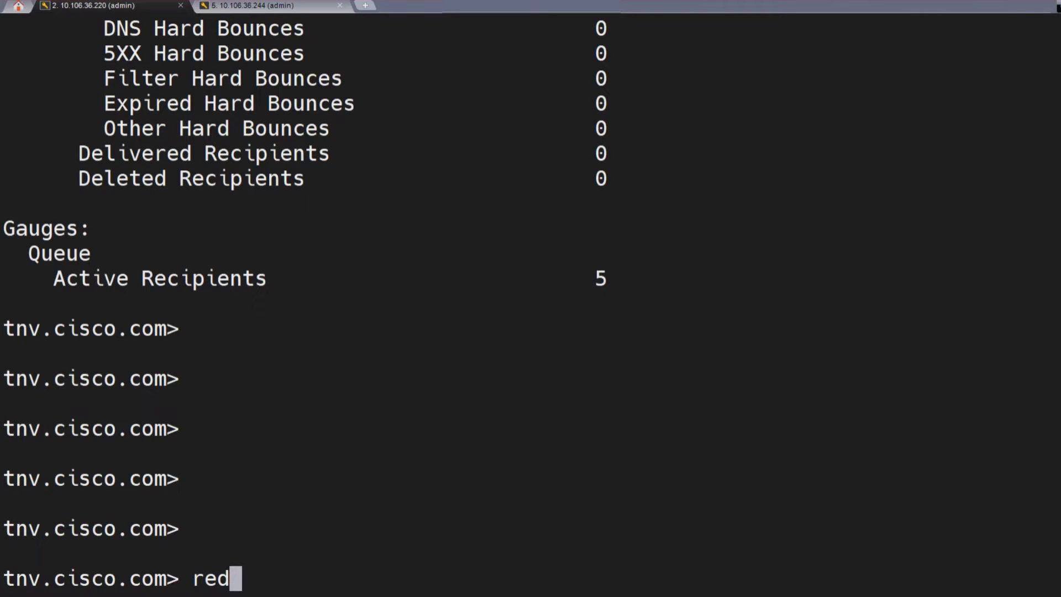
{"action": "key", "text": "Tab"}
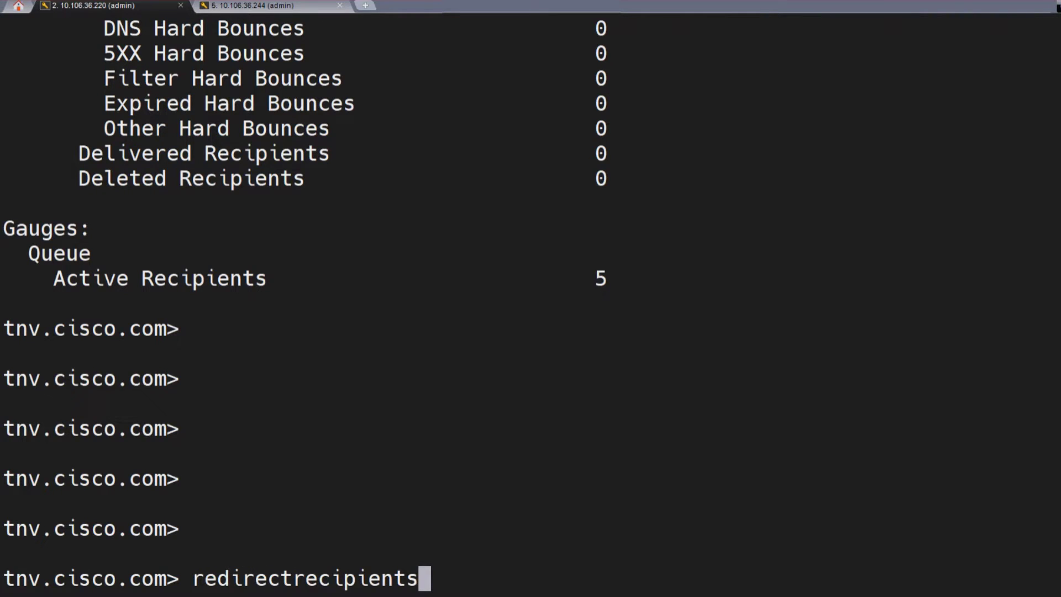
{"action": "key", "text": "BackSpace"}
{"action": "key", "text": "BackSpace"}
{"action": "key", "text": "BackSpace"}
{"action": "key", "text": "BackSpace"}
{"action": "key", "text": "BackSpace"}
{"action": "key", "text": "BackSpace"}
{"action": "key", "text": "BackSpace"}
{"action": "key", "text": "BackSpace"}
{"action": "key", "text": "BackSpace"}
{"action": "key", "text": "BackSpace"}
{"action": "key", "text": "BackSpace"}
{"action": "key", "text": "BackSpace"}
{"action": "key", "text": "BackSpace"}
{"action": "key", "text": "BackSpace"}
{"action": "key", "text": "BackSpace"}
{"action": "key", "text": "BackSpace"}
{"action": "key", "text": "BackSpace"}
{"action": "key", "text": "BackSpace"}
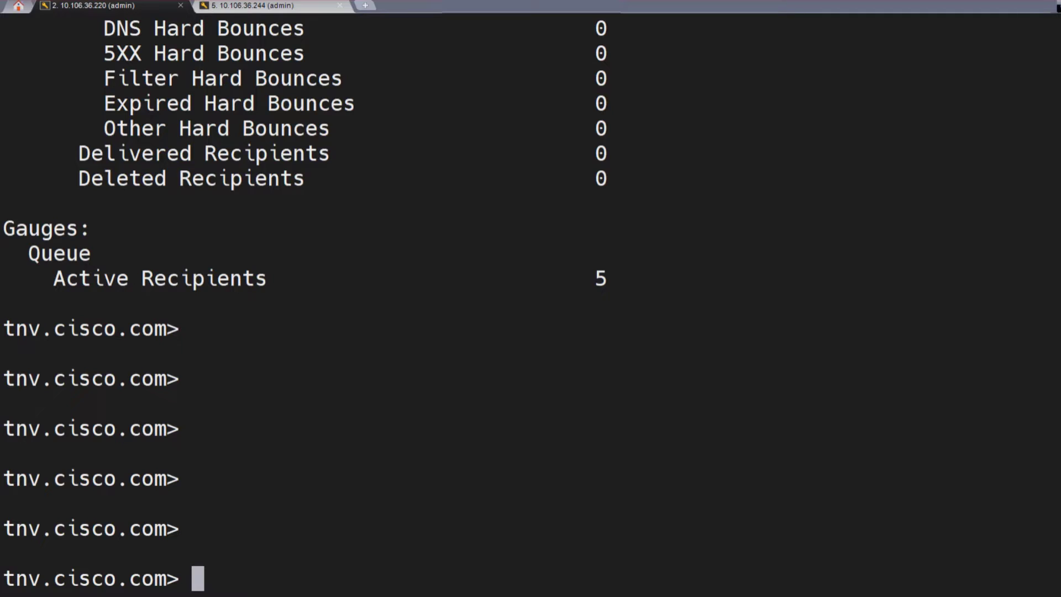
{"action": "left_click", "coordinate": [252, 6]}
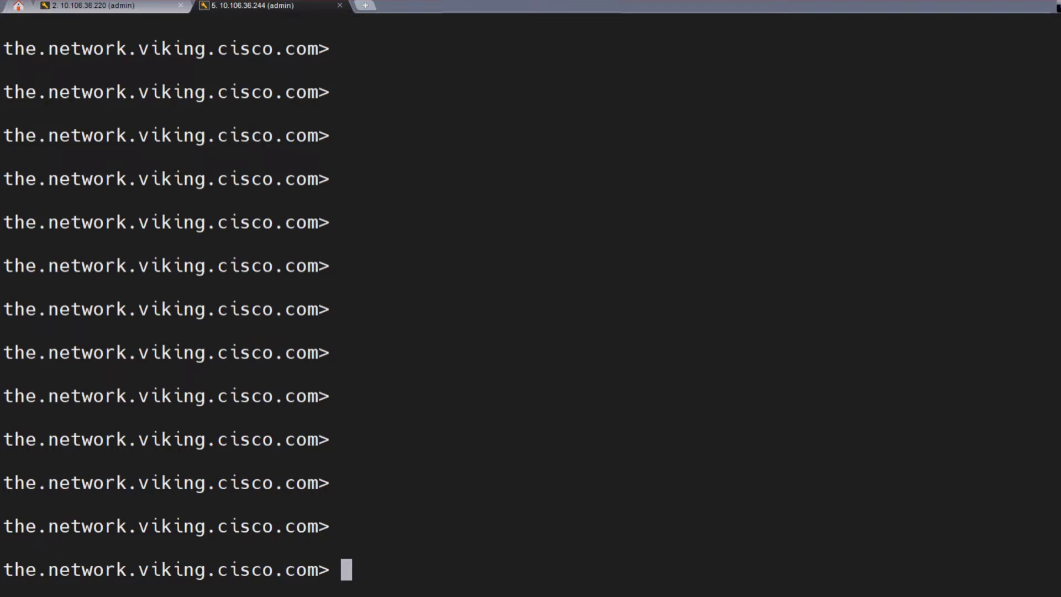
- Run tophosts on 10.106.36.244, showing tnv.com down with 3 active recipients and 0 delivered
{"action": "type", "text": "tophosts"}
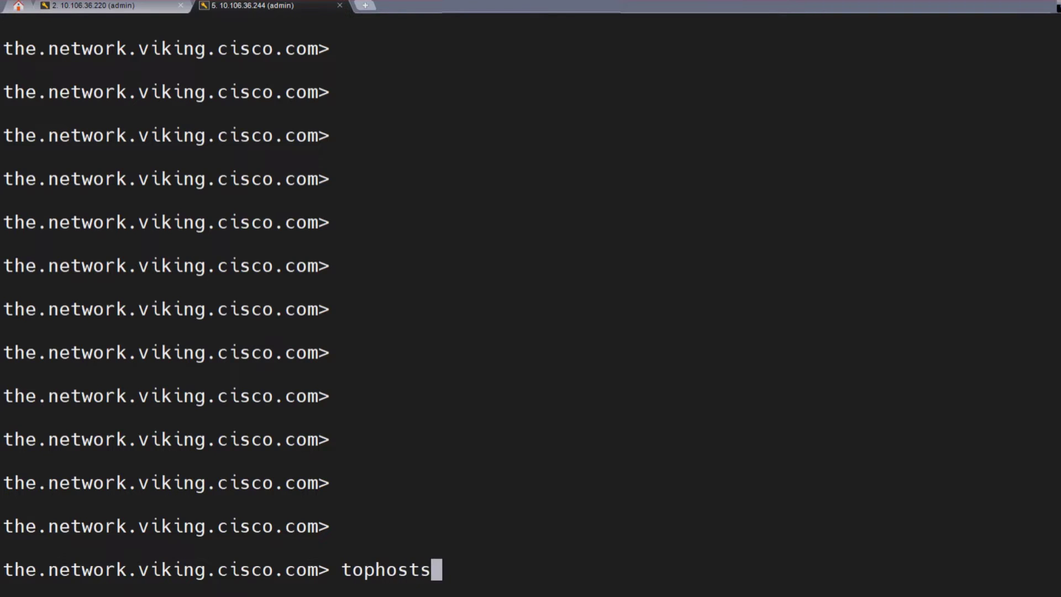
{"action": "key", "text": "Return"}
{"action": "key", "text": "Return"}
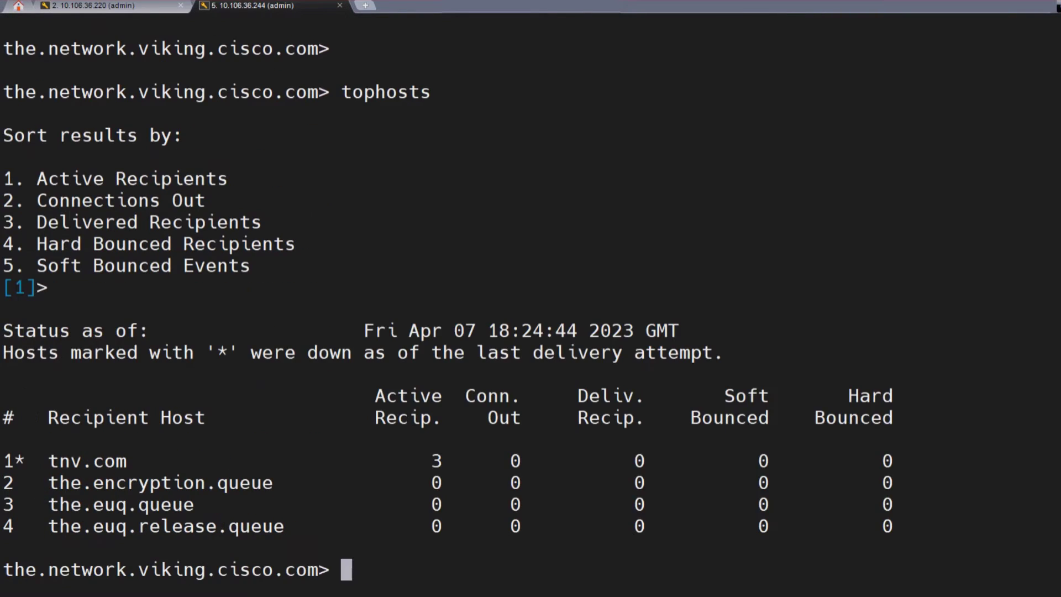
{"action": "left_click_drag", "start_coordinate": [36, 460], "coordinate": [454, 461]}
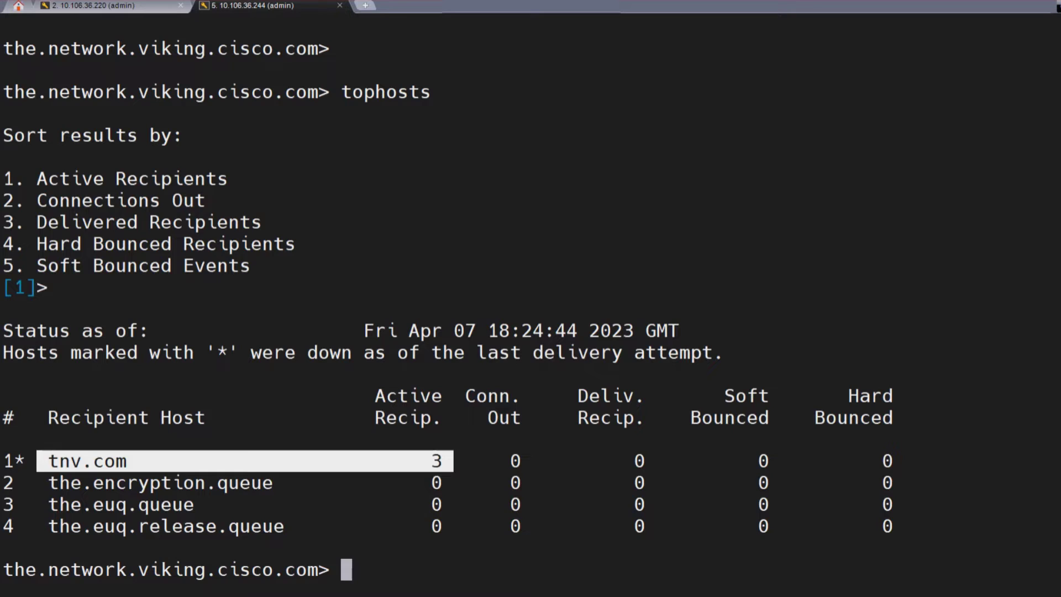
{"action": "left_click", "coordinate": [453, 461]}
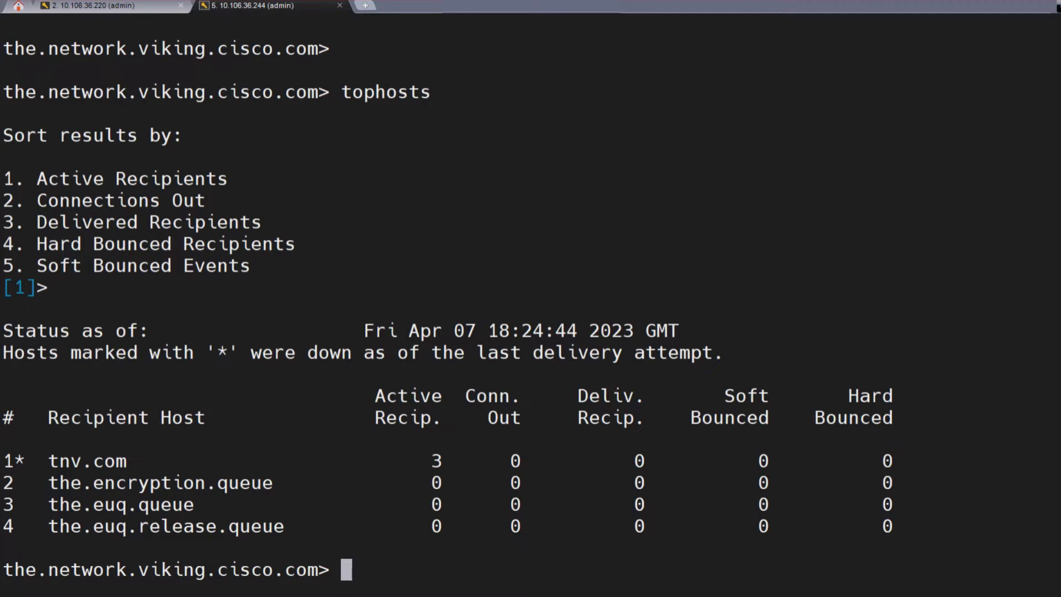
- Delete all queued recipients for host tnv.com with deleterecipients, confirming with Y
{"action": "type", "text": "deleterecipients"}
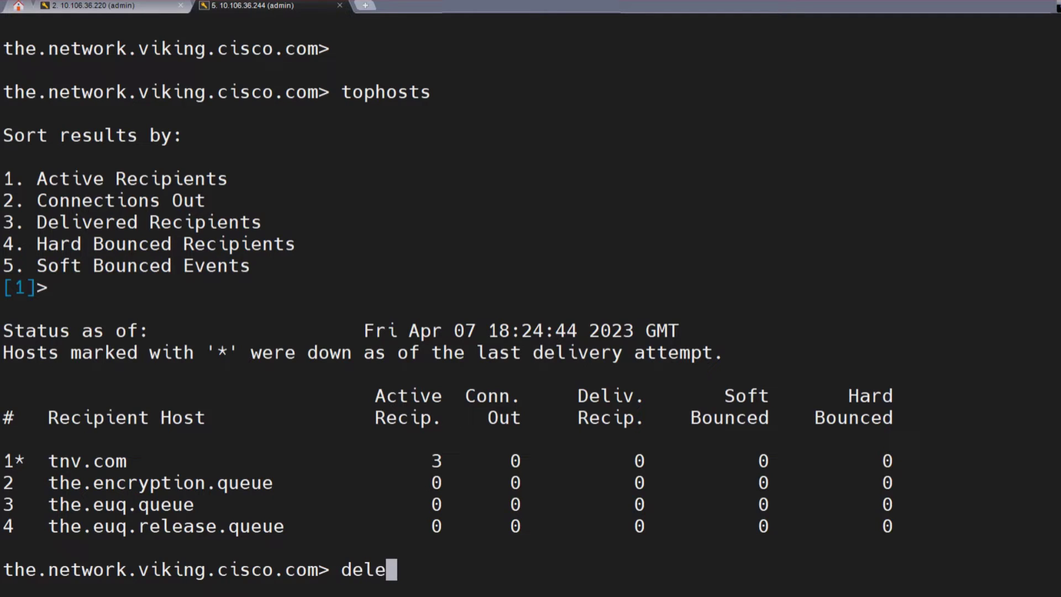
{"action": "key", "text": "Tab"}
{"action": "key", "text": "Return"}
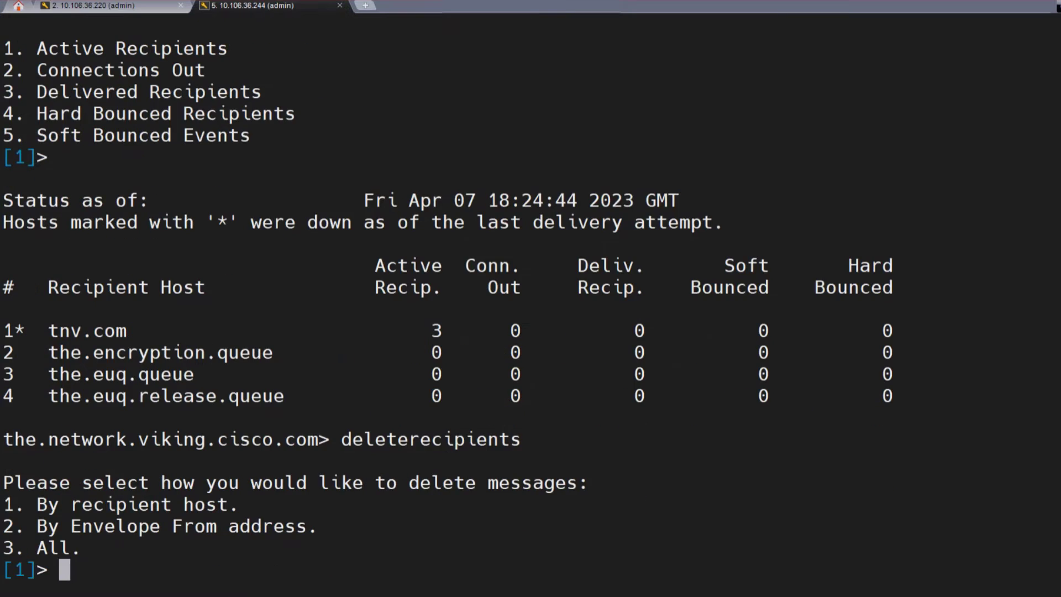
{"action": "key", "text": "Return"}
{"action": "type", "text": "tnv.com"}
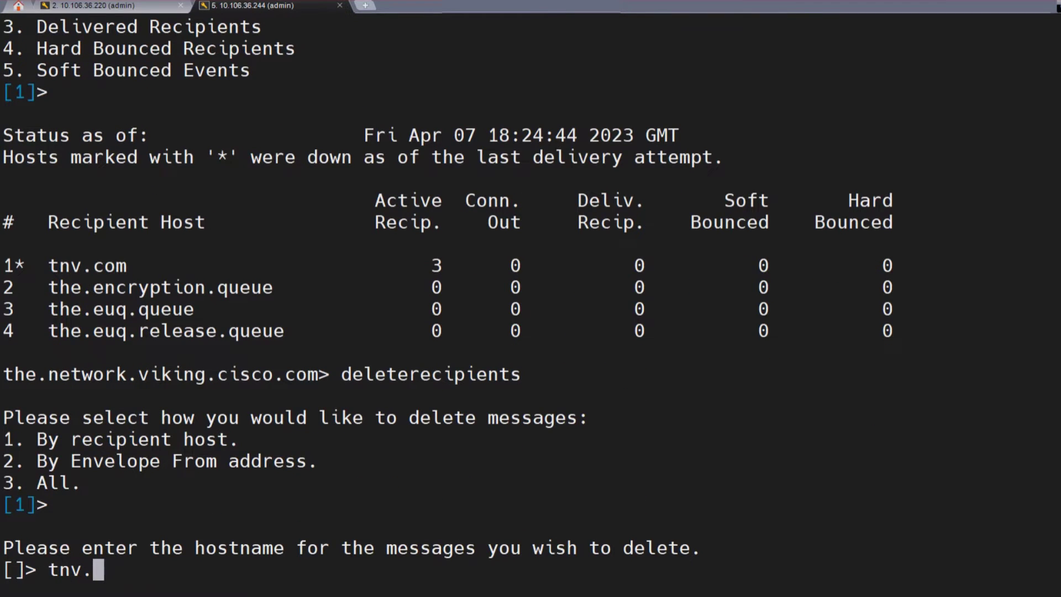
{"action": "key", "text": "Return"}
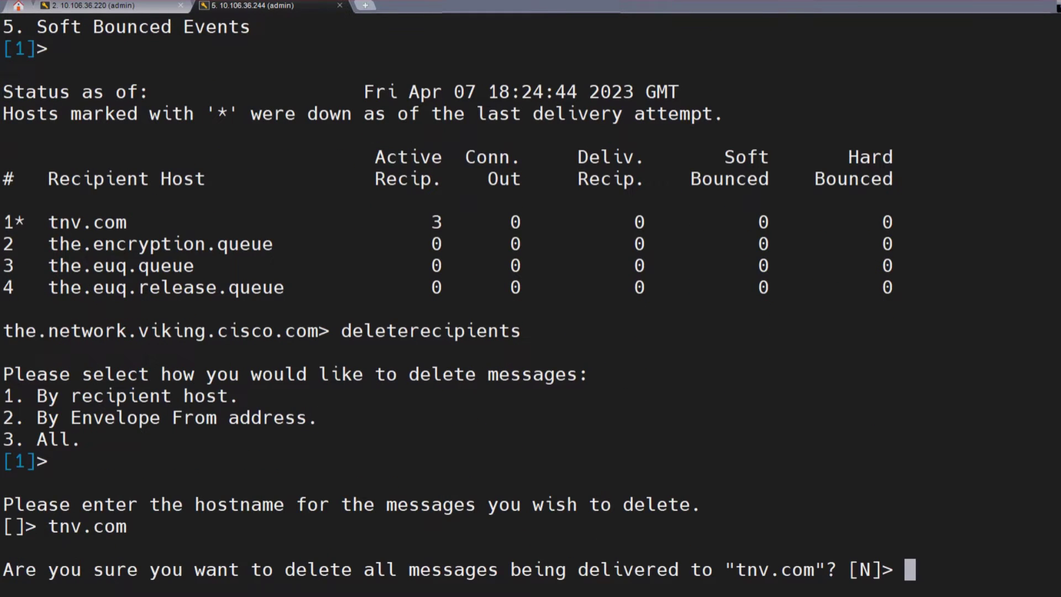
{"action": "type", "text": "Y"}
{"action": "key", "text": "Return"}
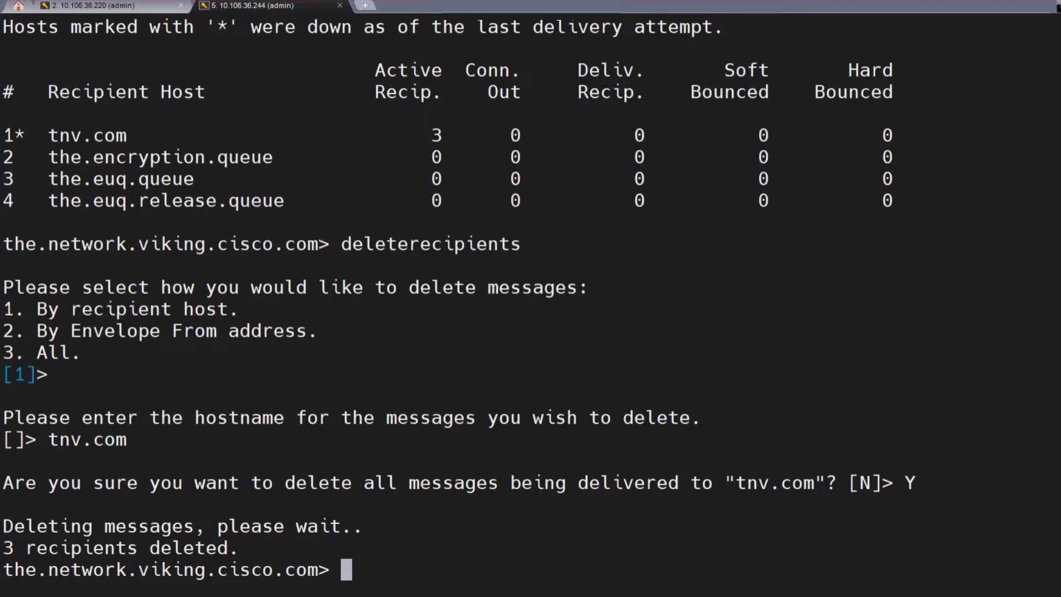
- Rerun tophosts with the default sort to check tnv.com's queue after deletion
{"action": "left_click_drag", "start_coordinate": [63, 131], "coordinate": [448, 132]}
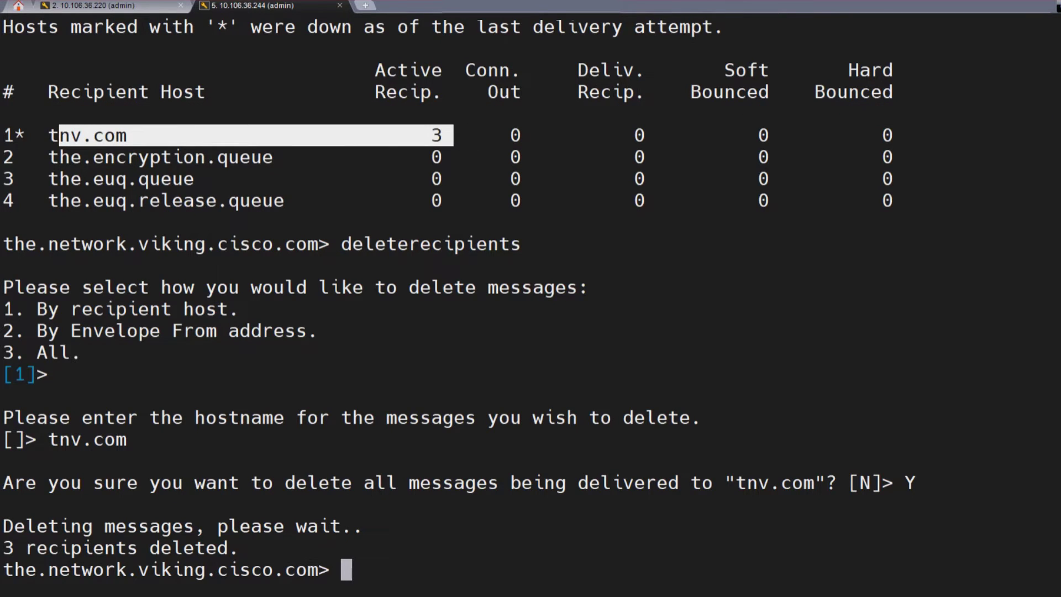
{"action": "key", "text": "Return"}
{"action": "type", "text": "tophosts"}
{"action": "key", "text": "Return"}
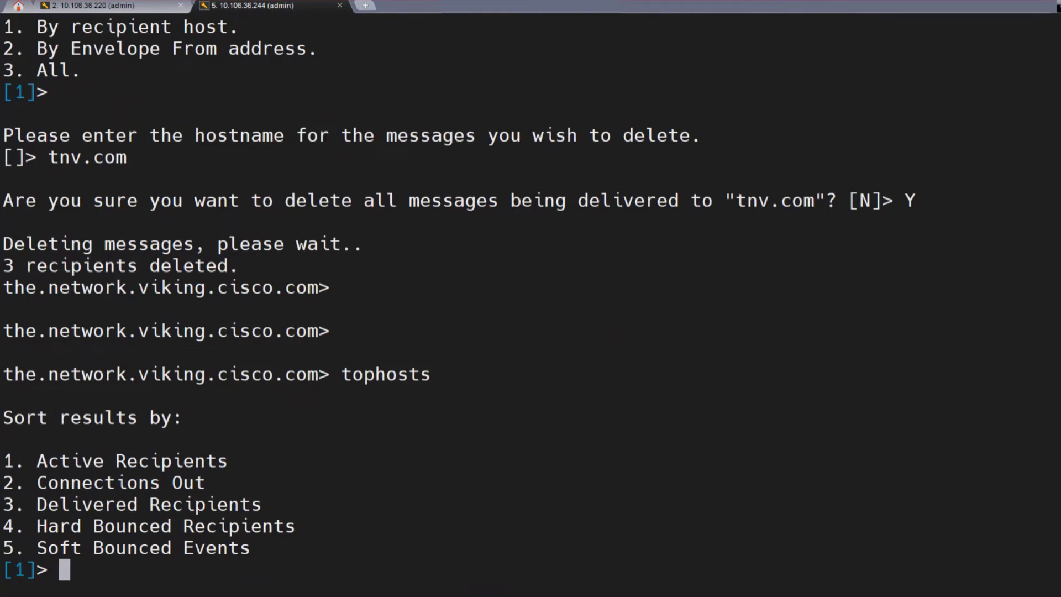
{"action": "key", "text": "Return"}
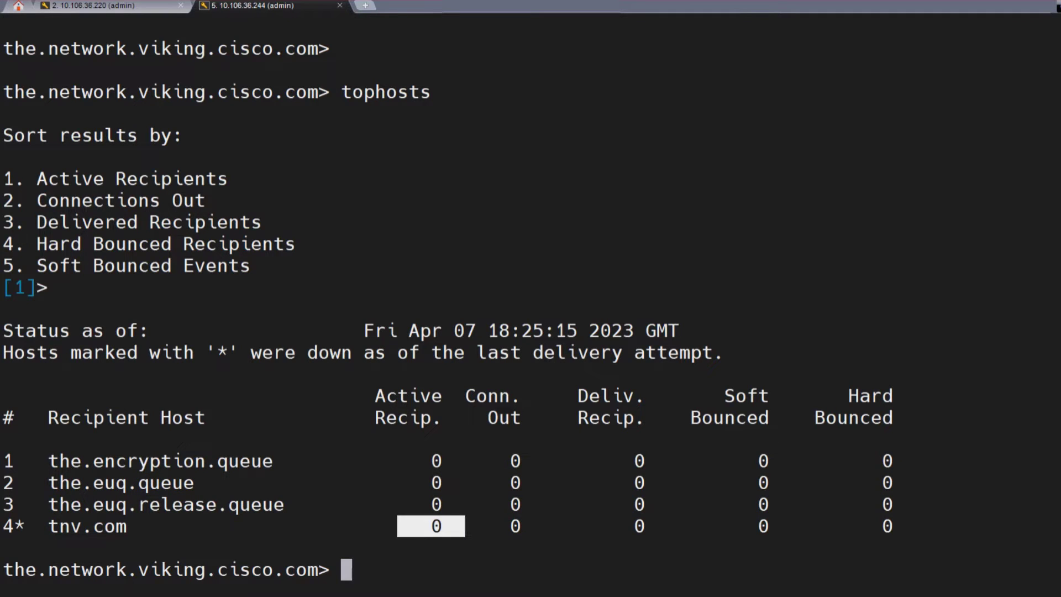
- On the 10.106.36.220 gateway, run tophosts (tnv.com down, 5 active) and enter redirectrecipients at a fresh prompt
{"action": "left_click", "coordinate": [105, 6]}
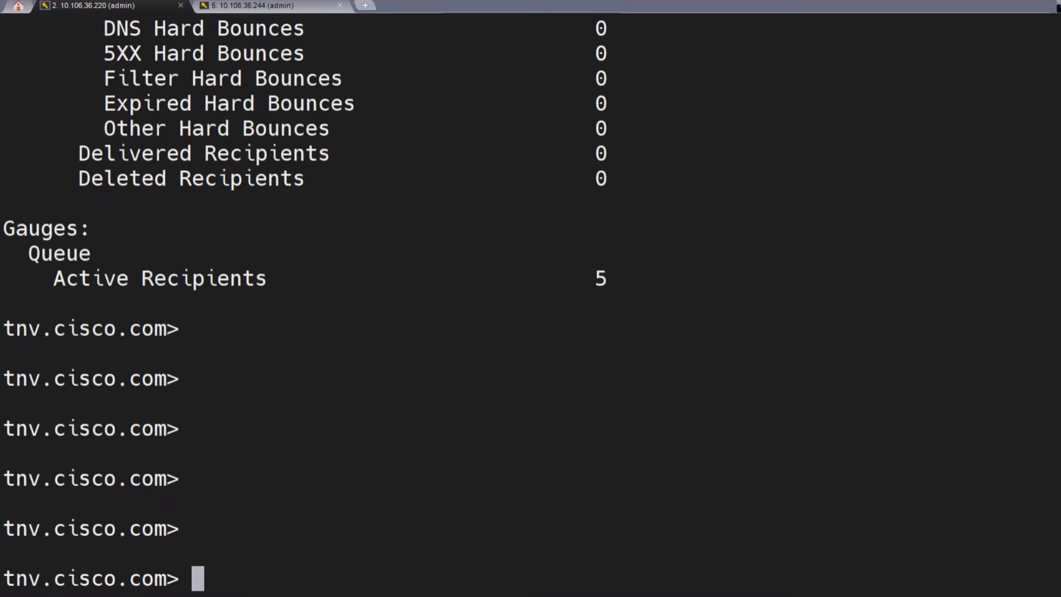
{"action": "type", "text": "toph"}
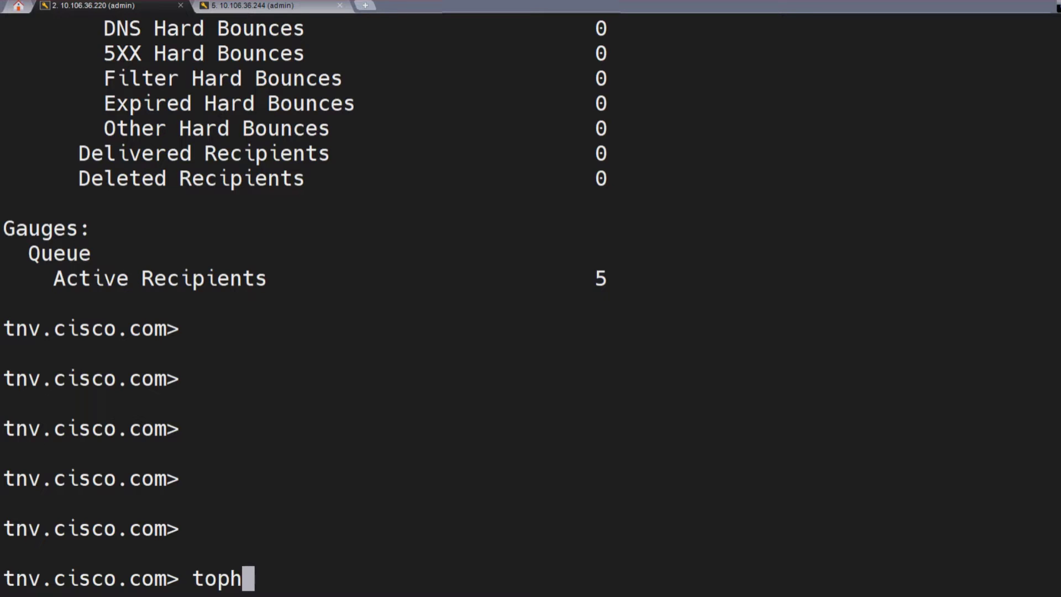
{"action": "type", "text": "osts"}
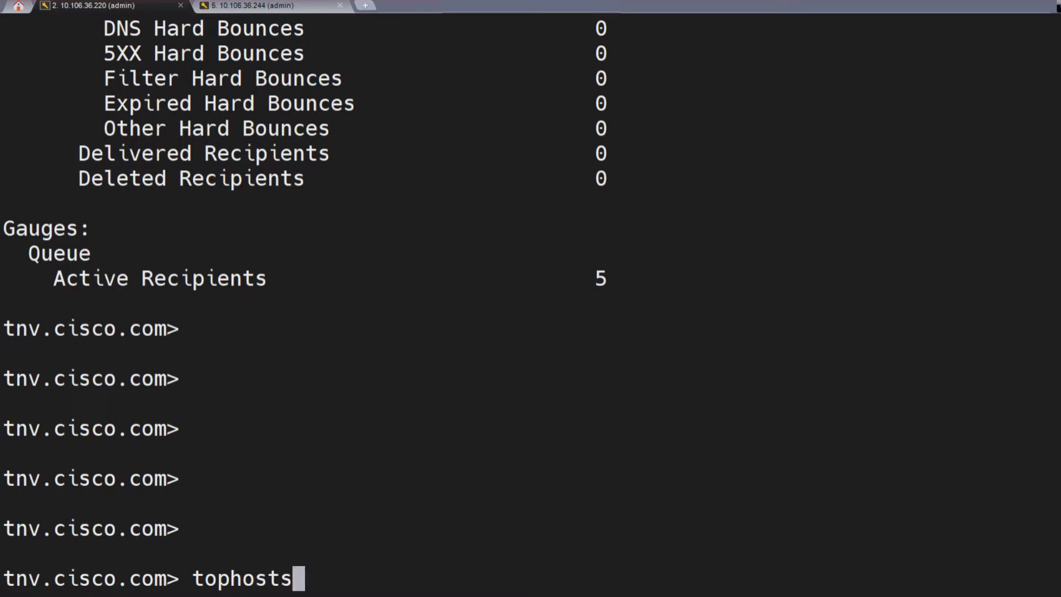
{"action": "key", "text": "Return"}
{"action": "key", "text": "Return"}
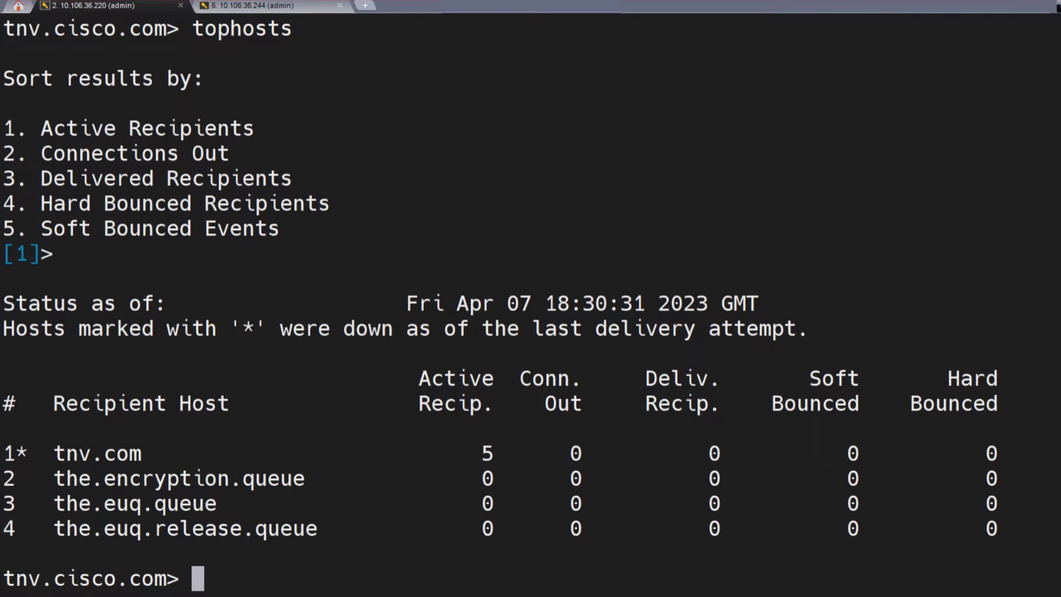
{"action": "key", "text": "Return"}
{"action": "key", "text": "Return"}
{"action": "key", "text": "Return"}
{"action": "key", "text": "Return"}
{"action": "key", "text": "Return"}
{"action": "key", "text": "Return"}
{"action": "key", "text": "Return"}
{"action": "key", "text": "Return"}
{"action": "key", "text": "Return"}
{"action": "key", "text": "Return"}
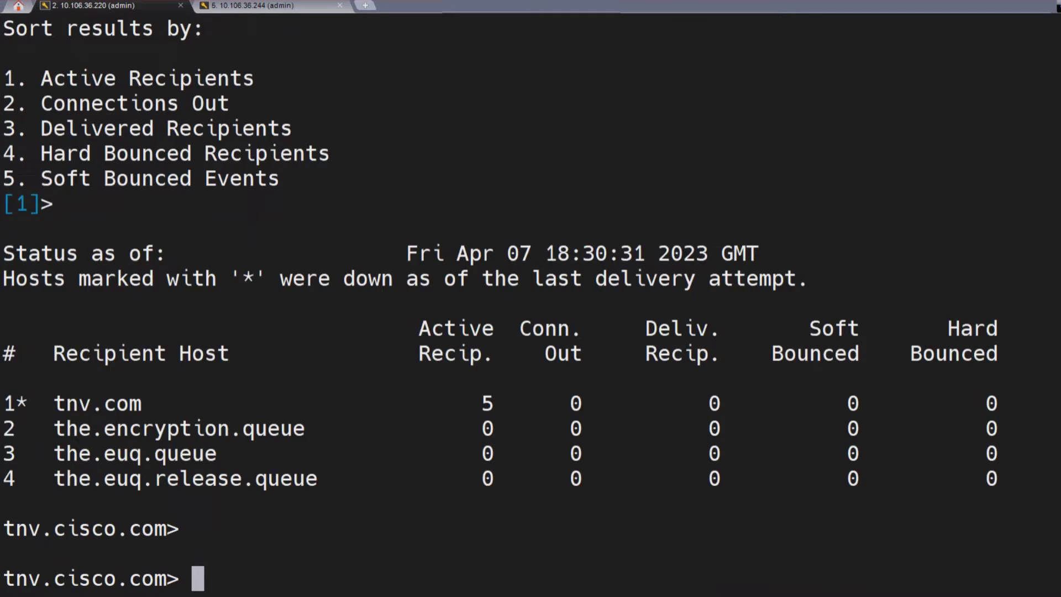
{"action": "key", "text": "Return"}
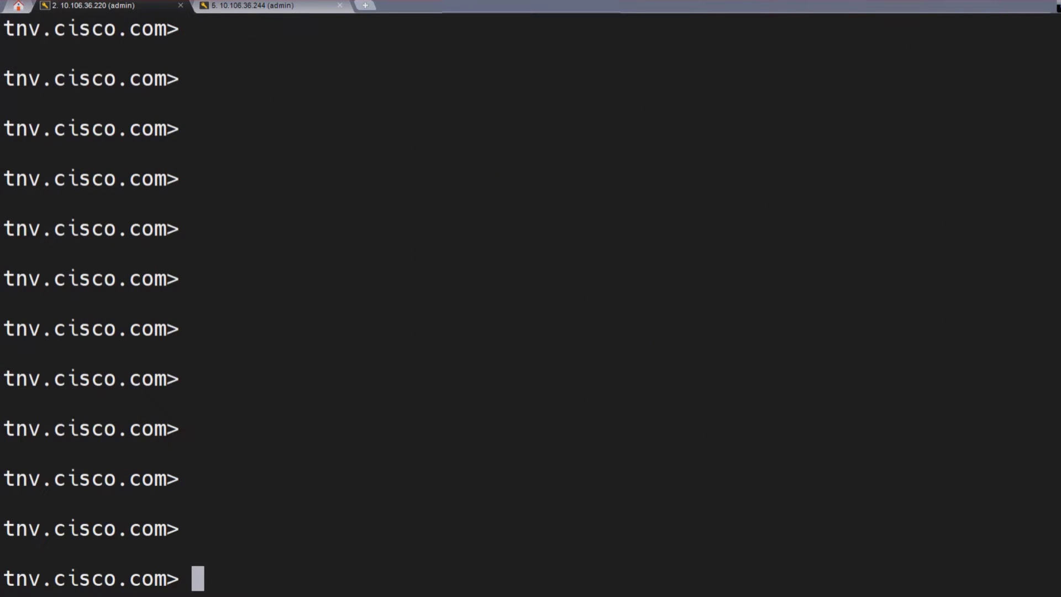
{"action": "type", "text": "redirectrecipients"}
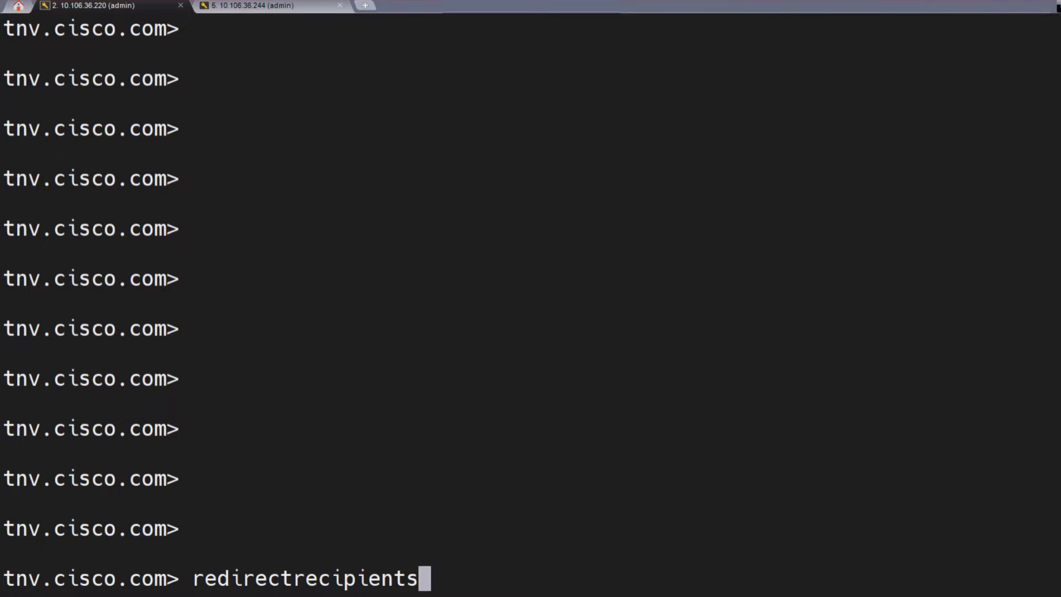
- Run redirectrecipients and give 10.106.36.244 as the destination host
{"action": "key", "text": "Return"}
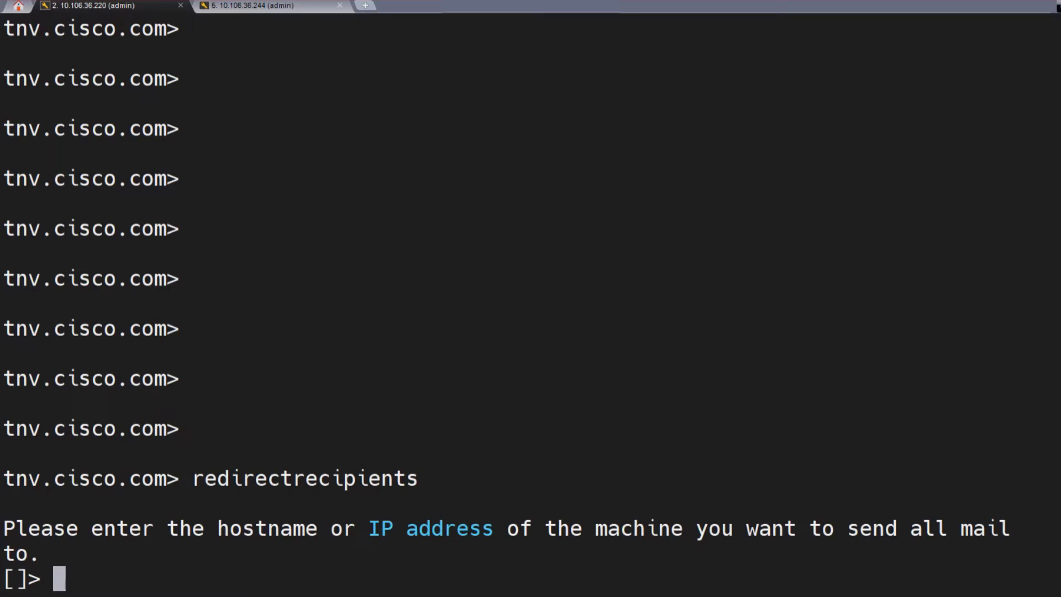
{"action": "left_click_drag", "start_coordinate": [129, 528], "coordinate": [506, 528]}
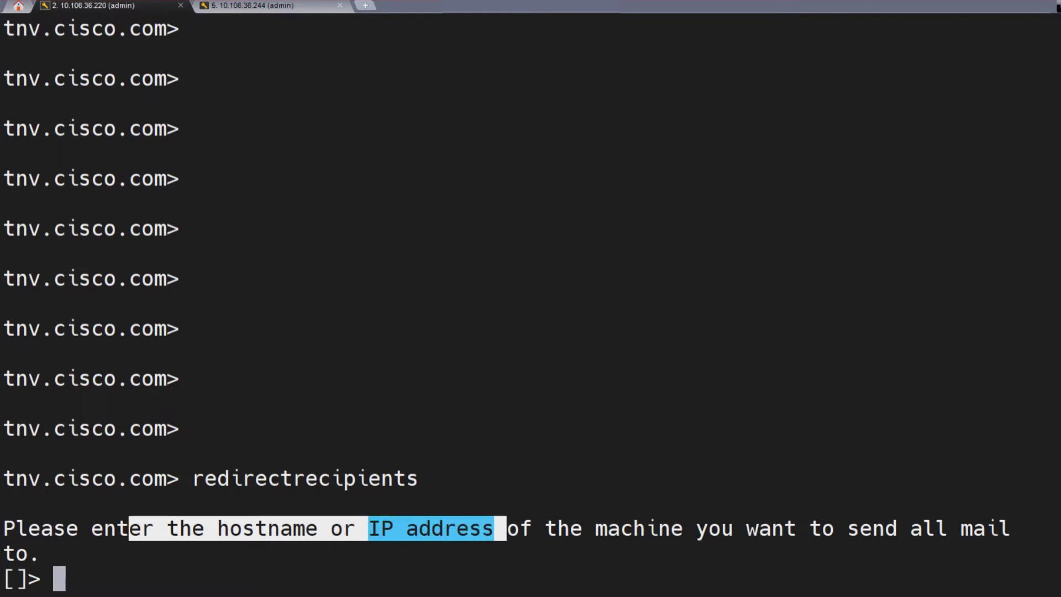
{"action": "left_click", "coordinate": [506, 528]}
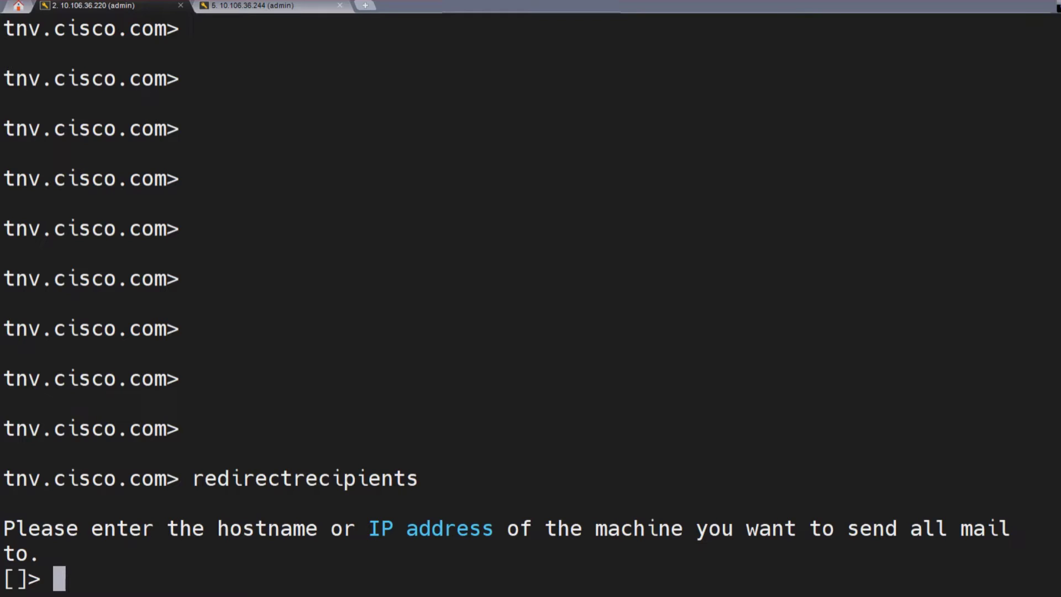
{"action": "type", "text": "10"}
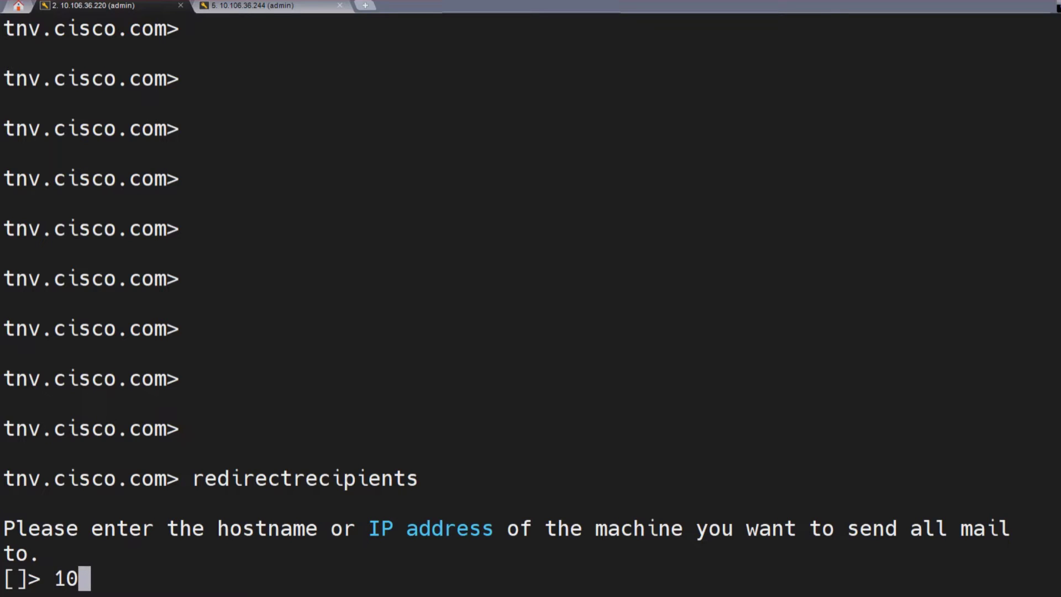
{"action": "type", "text": ".106.36."}
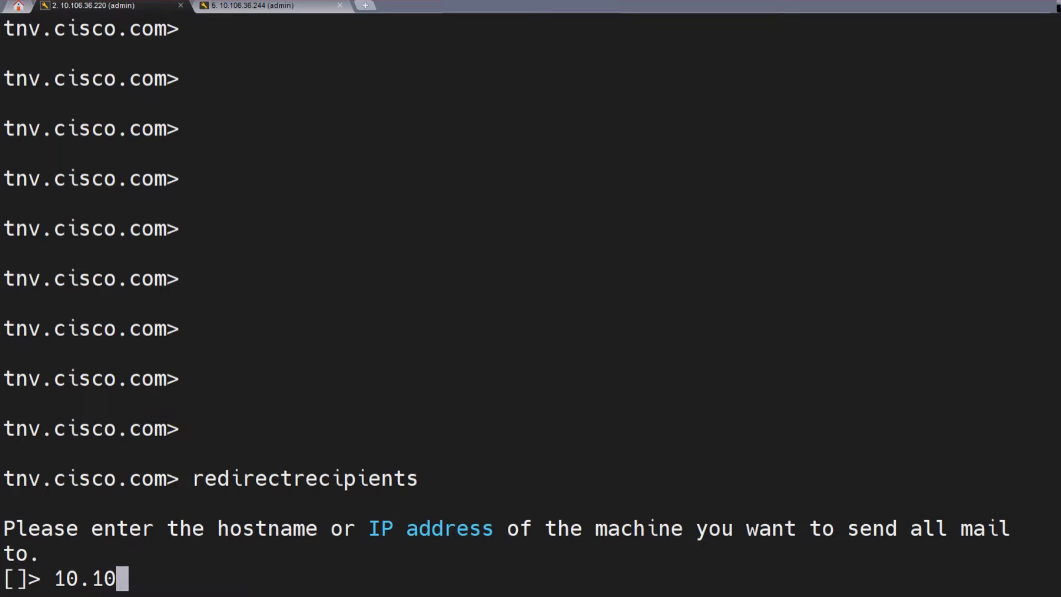
{"action": "type", "text": "244"}
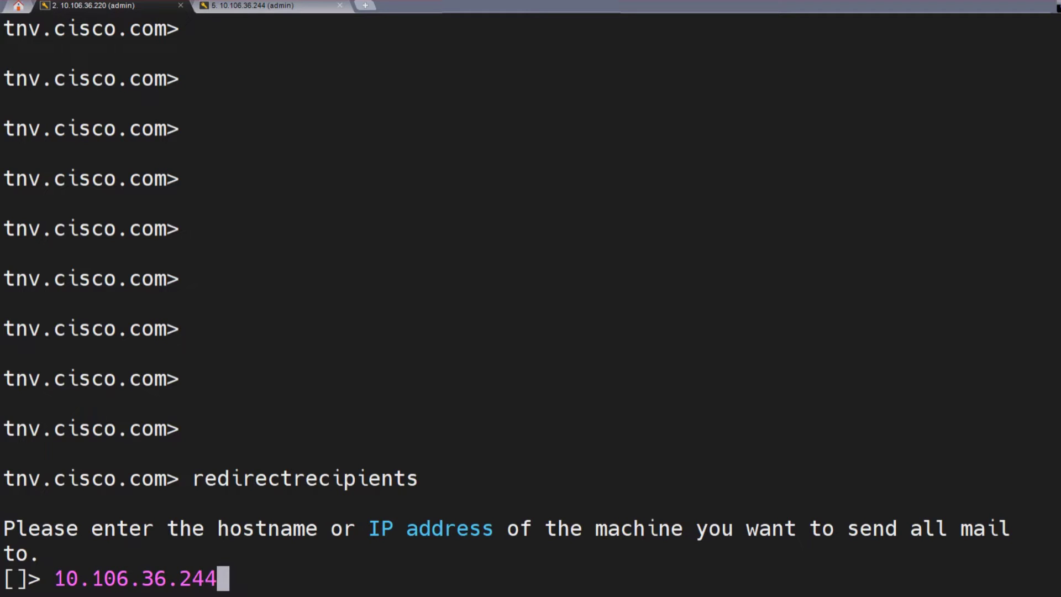
{"action": "key", "text": "Return"}
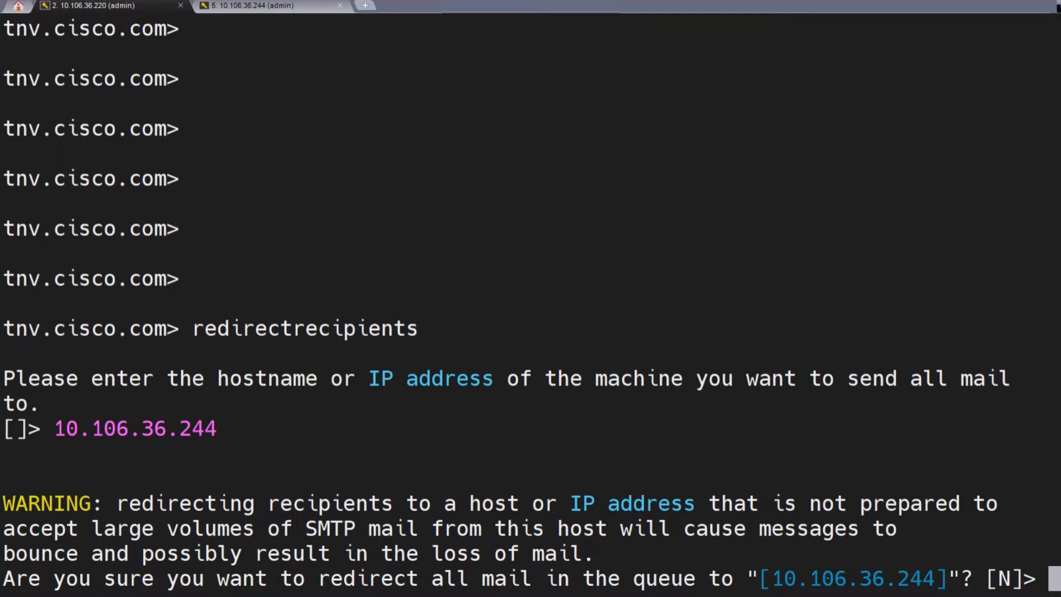
- Scroll back to verify tophosts lists 5 active recipients for tnv.com
{"action": "left_click_drag", "start_coordinate": [2, 503], "coordinate": [507, 554]}
{"action": "scroll", "coordinate": [531, 305], "scroll_direction": "up", "scroll_amount": 13}
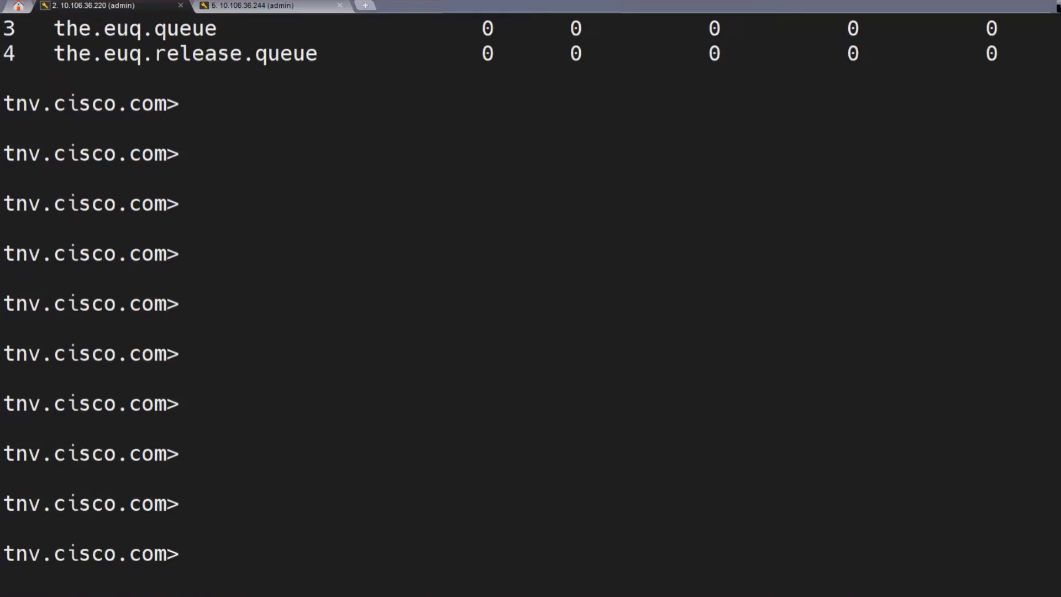
{"action": "scroll", "coordinate": [531, 305], "scroll_direction": "down", "scroll_amount": 3}
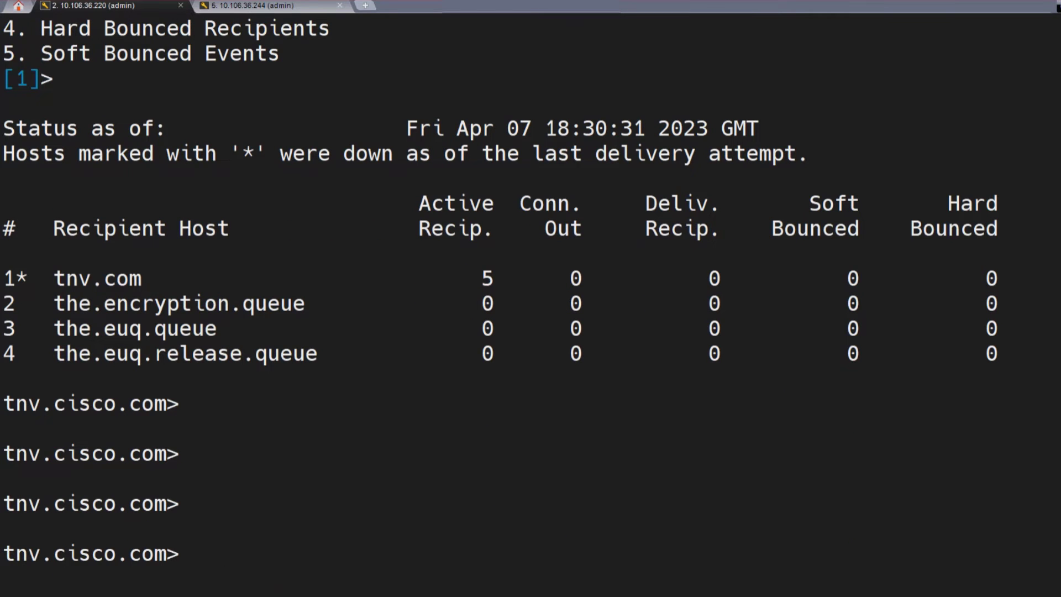
{"action": "left_click_drag", "start_coordinate": [457, 279], "coordinate": [518, 279]}
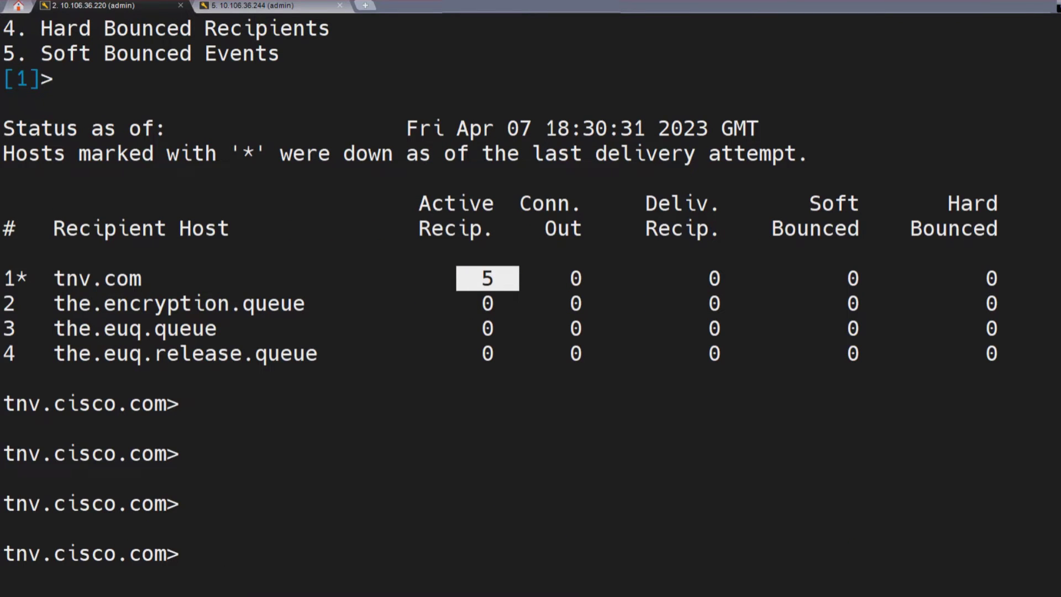
{"action": "scroll", "coordinate": [530, 305], "scroll_direction": "down", "scroll_amount": 10}
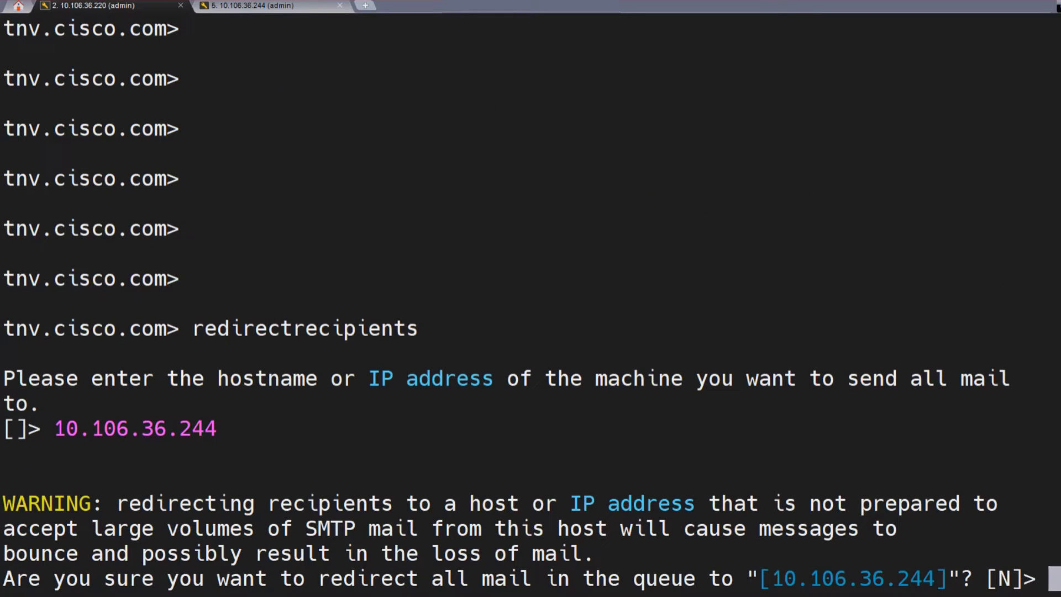
- Read the redirect warnings and answer Y to redirect all queued mail to 10.106.36.244
{"action": "left_click_drag", "start_coordinate": [104, 503], "coordinate": [519, 502]}
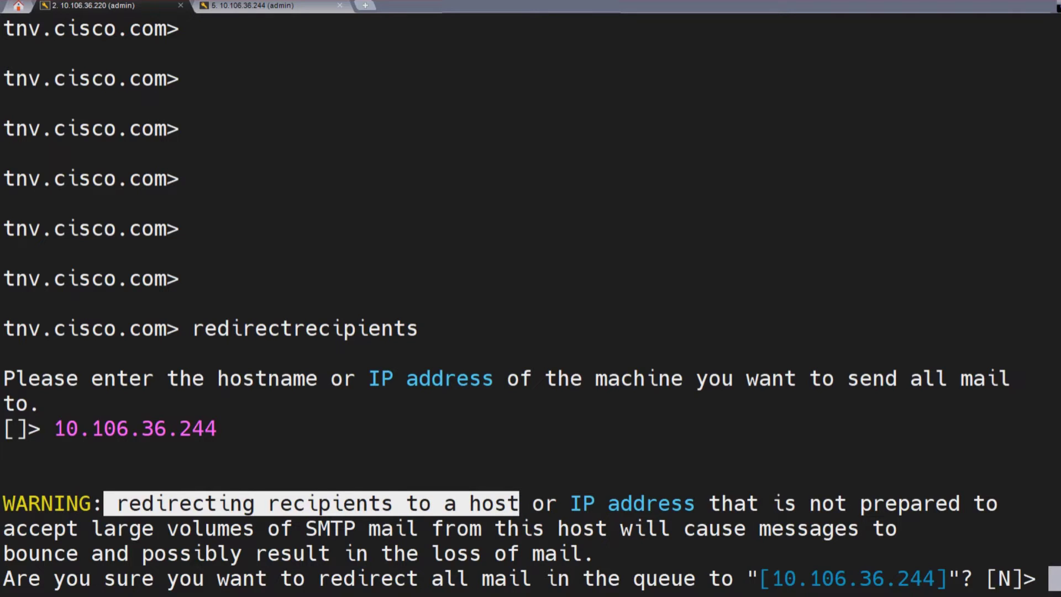
{"action": "left_click_drag", "start_coordinate": [1055, 429], "coordinate": [53, 428]}
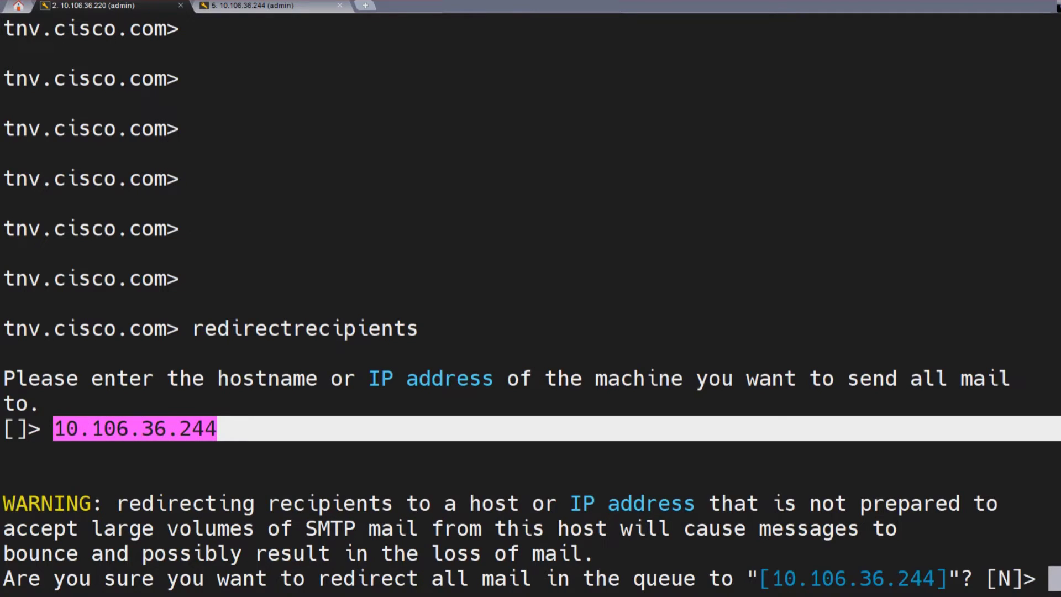
{"action": "left_click_drag", "start_coordinate": [557, 503], "coordinate": [960, 502]}
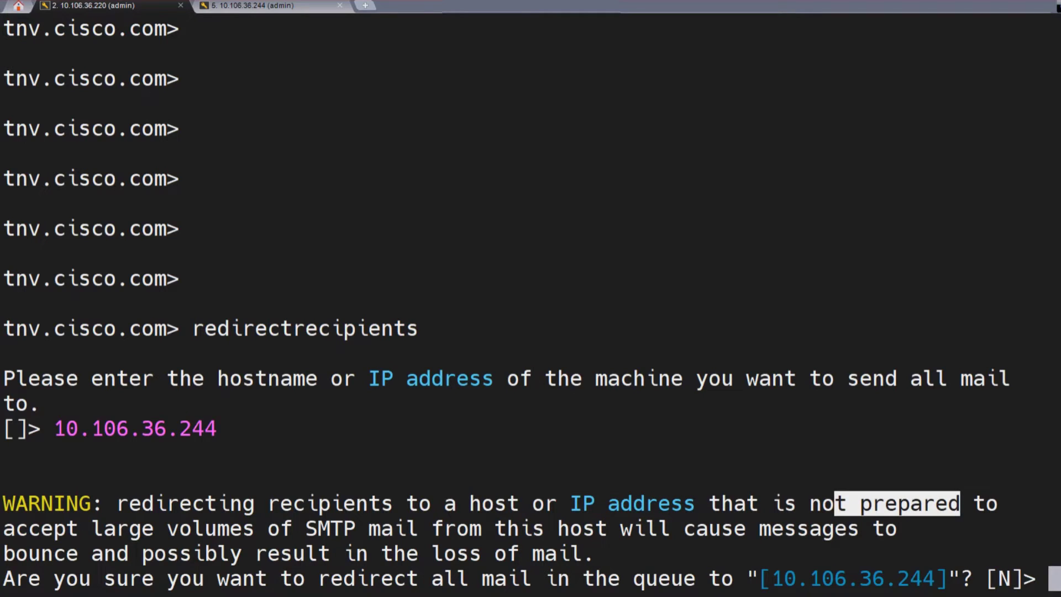
{"action": "left_click_drag", "start_coordinate": [78, 528], "coordinate": [822, 528]}
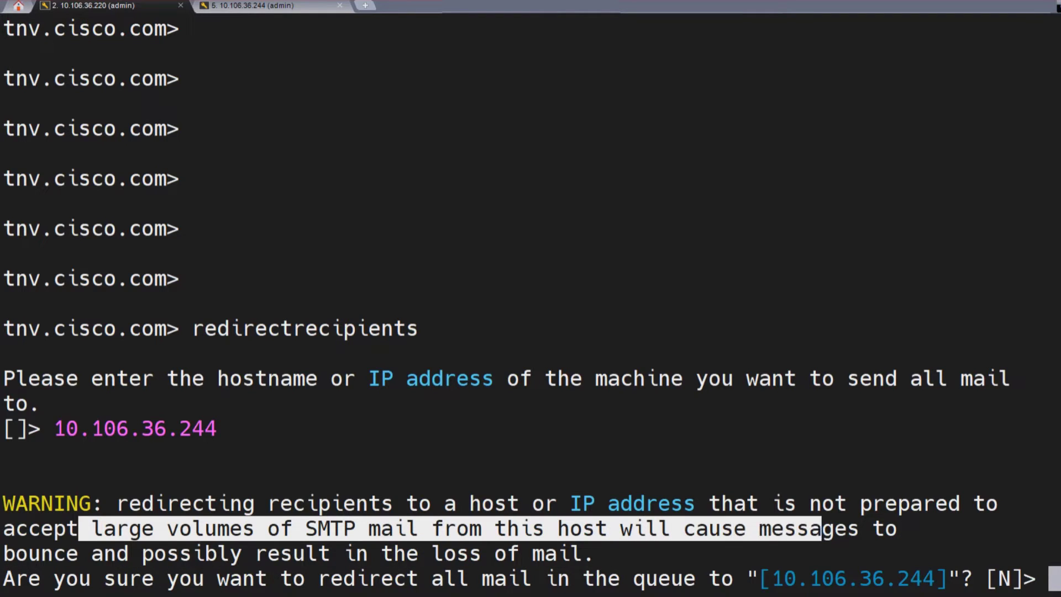
{"action": "left_click_drag", "start_coordinate": [78, 553], "coordinate": [584, 553]}
{"action": "left_click_drag", "start_coordinate": [229, 578], "coordinate": [910, 579]}
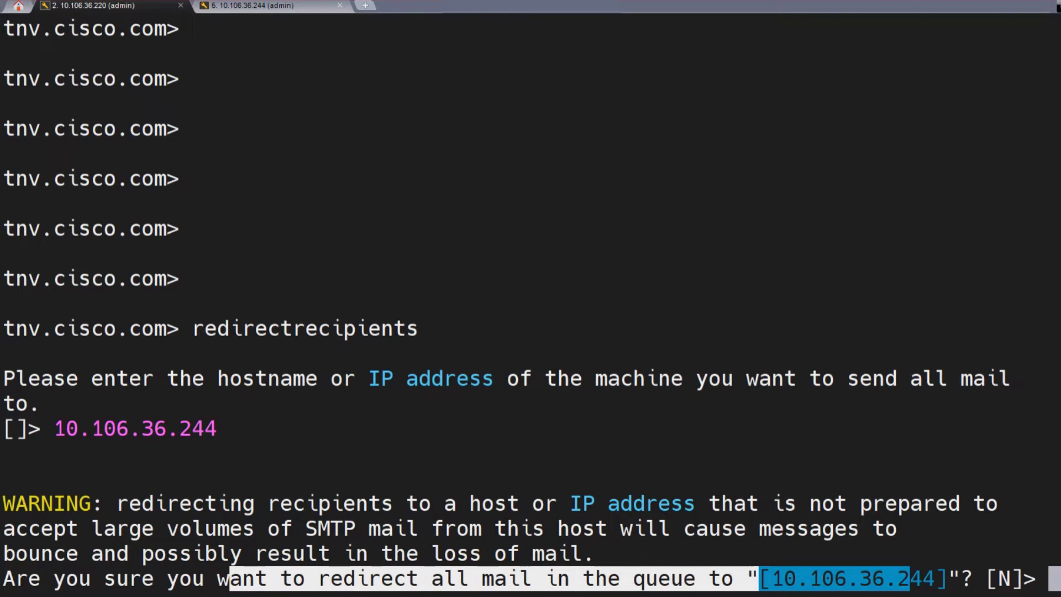
{"action": "left_click", "coordinate": [910, 579]}
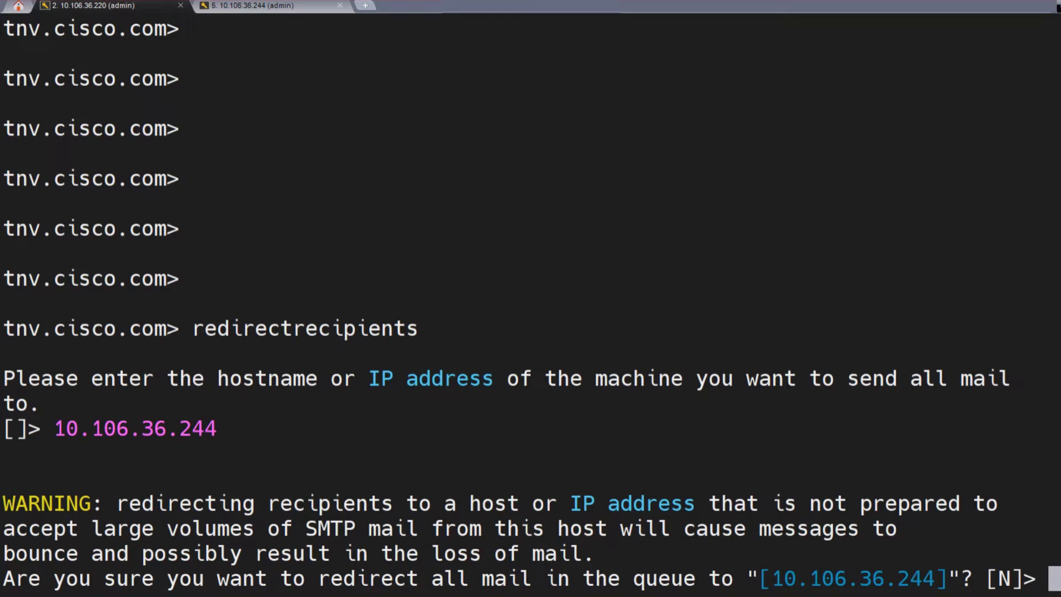
{"action": "type", "text": "Y"}
{"action": "key", "text": "Return"}
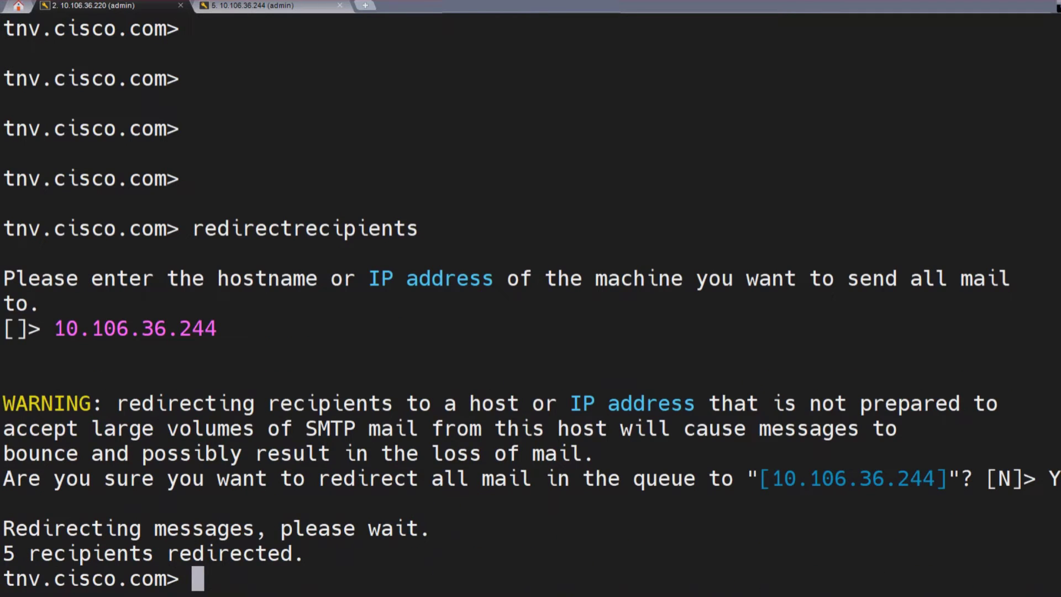
- Run tophosts to confirm 10.106.36.244 has 5 delivered recipients, then move to the 10.106.36.244 gateway
{"action": "left_click_drag", "start_coordinate": [28, 528], "coordinate": [306, 554]}
{"action": "left_click", "coordinate": [307, 554]}
{"action": "type", "text": "tophosts"}
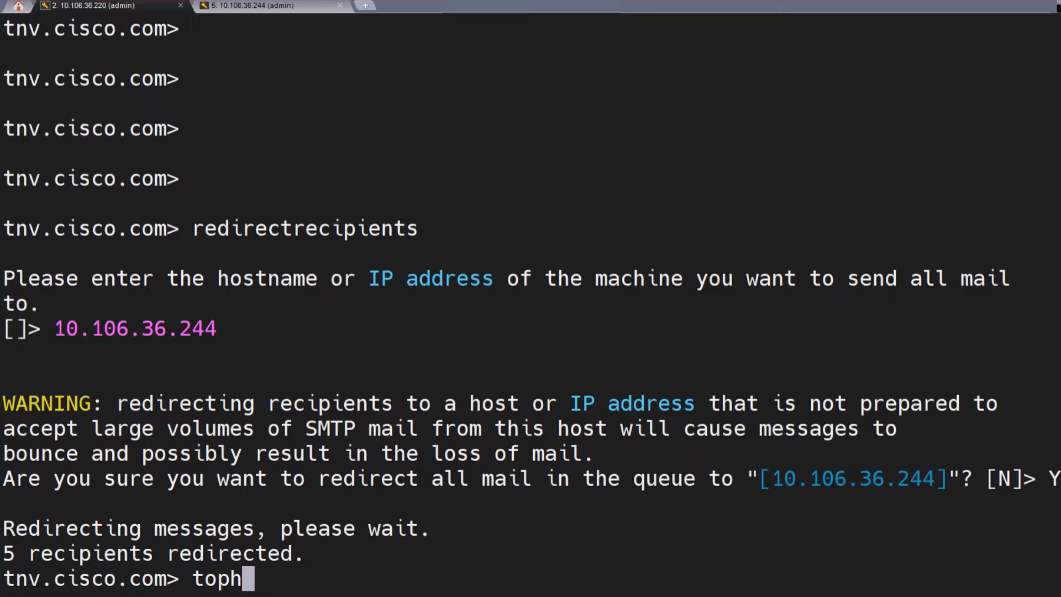
{"action": "key", "text": "Return"}
{"action": "key", "text": "Return"}
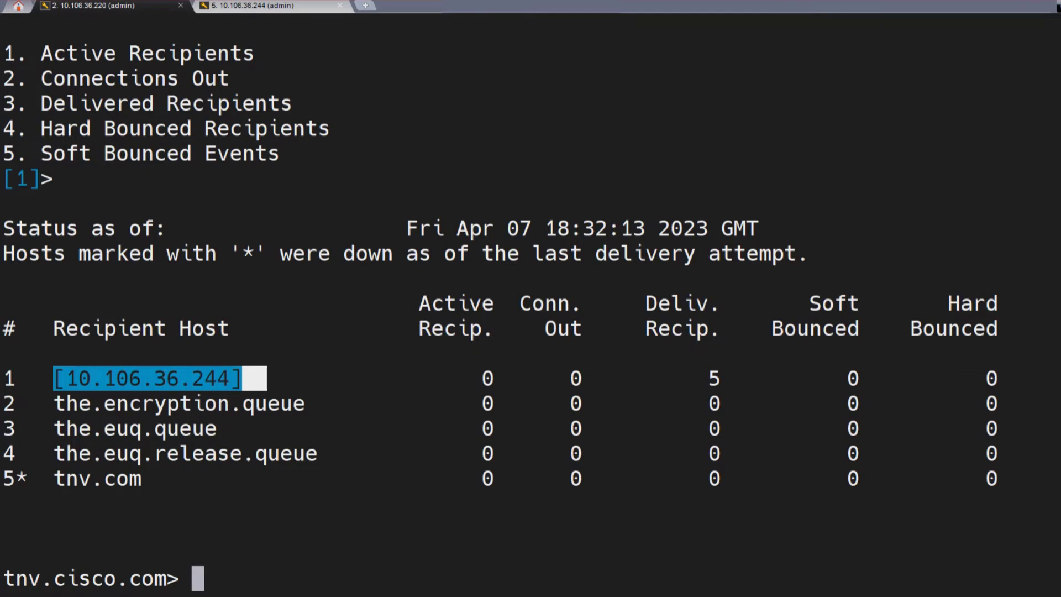
{"action": "left_click", "coordinate": [253, 5]}
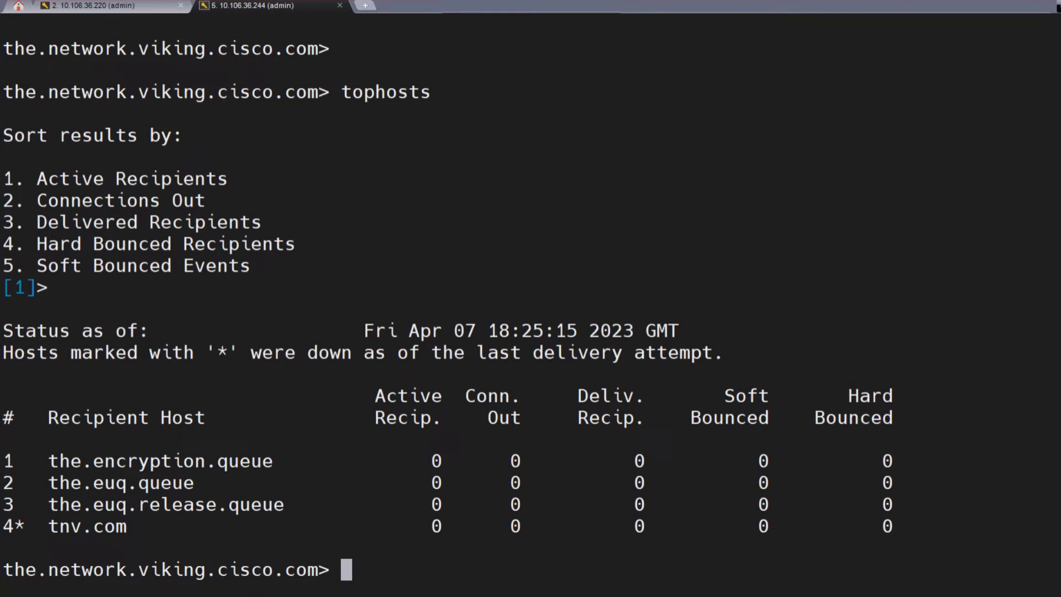
- Run tophosts on the 10.106.36.244 gateway and highlight tnv.com, listed down with 5 active recipients
{"action": "left_click_drag", "start_coordinate": [37, 417], "coordinate": [555, 526]}
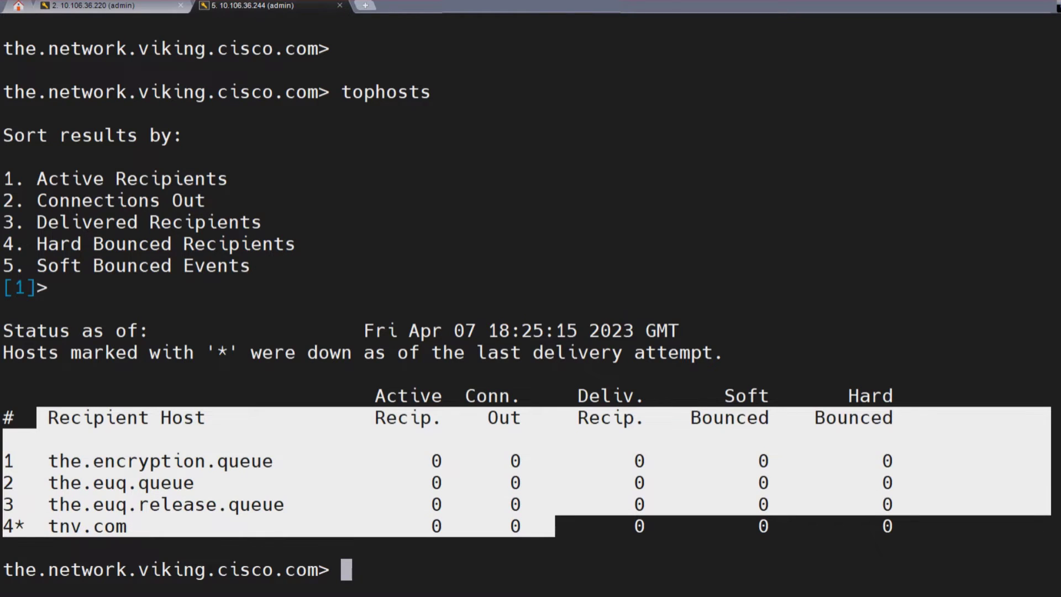
{"action": "left_click", "coordinate": [519, 443]}
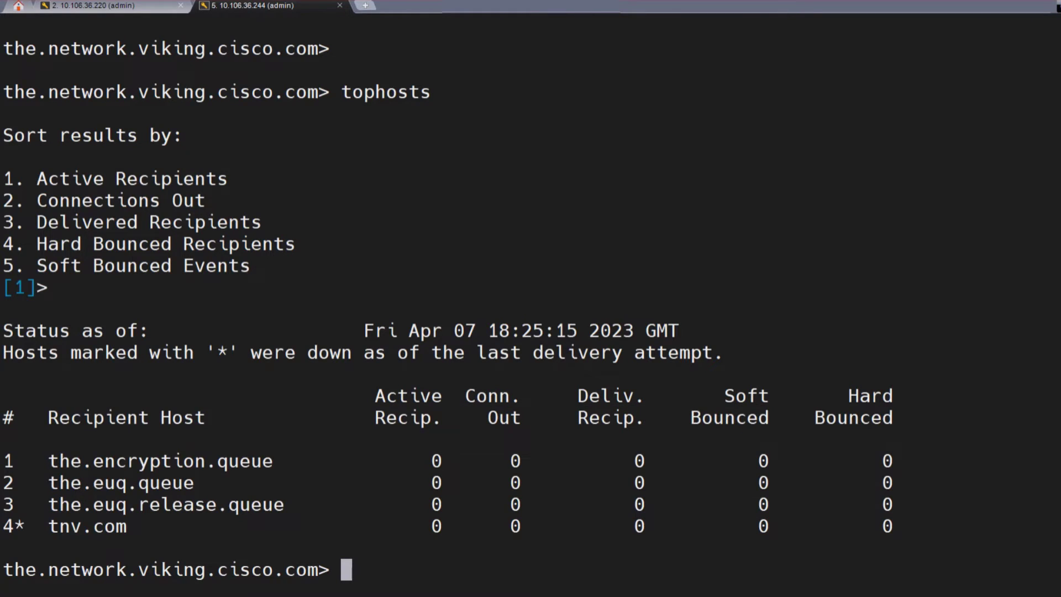
{"action": "key", "text": "Return"}
{"action": "key", "text": "Return"}
{"action": "key", "text": "Return"}
{"action": "key", "text": "Return"}
{"action": "key", "text": "Return"}
{"action": "key", "text": "Return"}
{"action": "key", "text": "Return"}
{"action": "key", "text": "Return"}
{"action": "key", "text": "Return"}
{"action": "key", "text": "Return"}
{"action": "key", "text": "Return"}
{"action": "key", "text": "Return"}
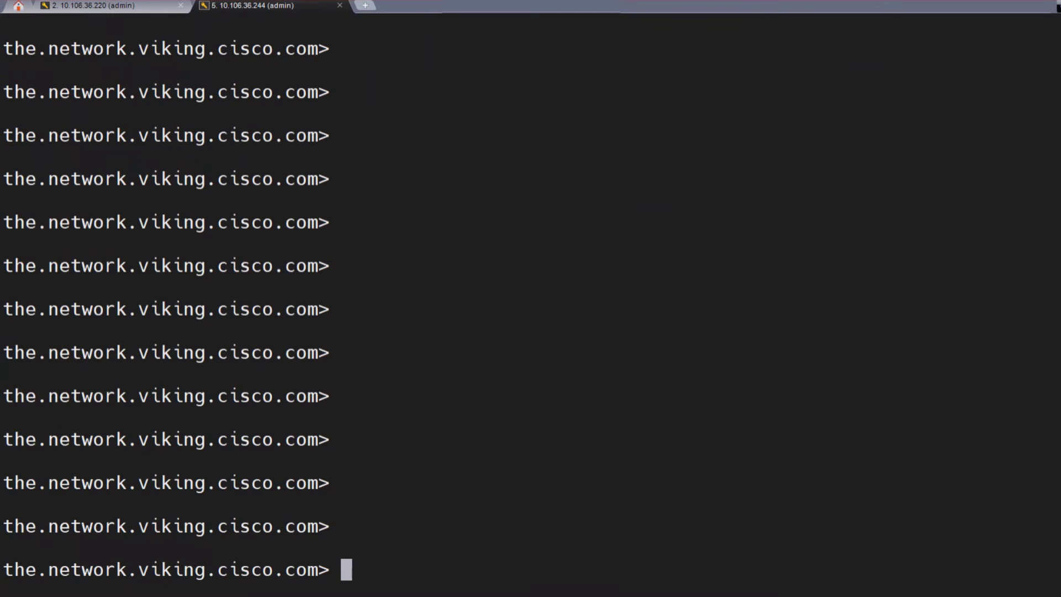
{"action": "type", "text": "tophosts"}
{"action": "key", "text": "Return"}
{"action": "key", "text": "Return"}
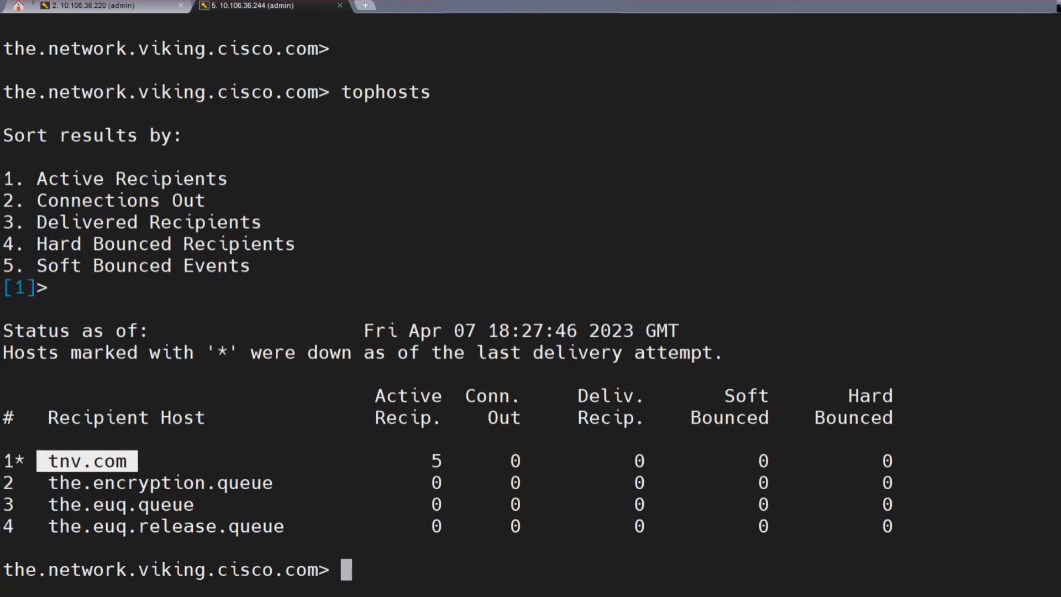
{"action": "double_click", "coordinate": [87, 461]}
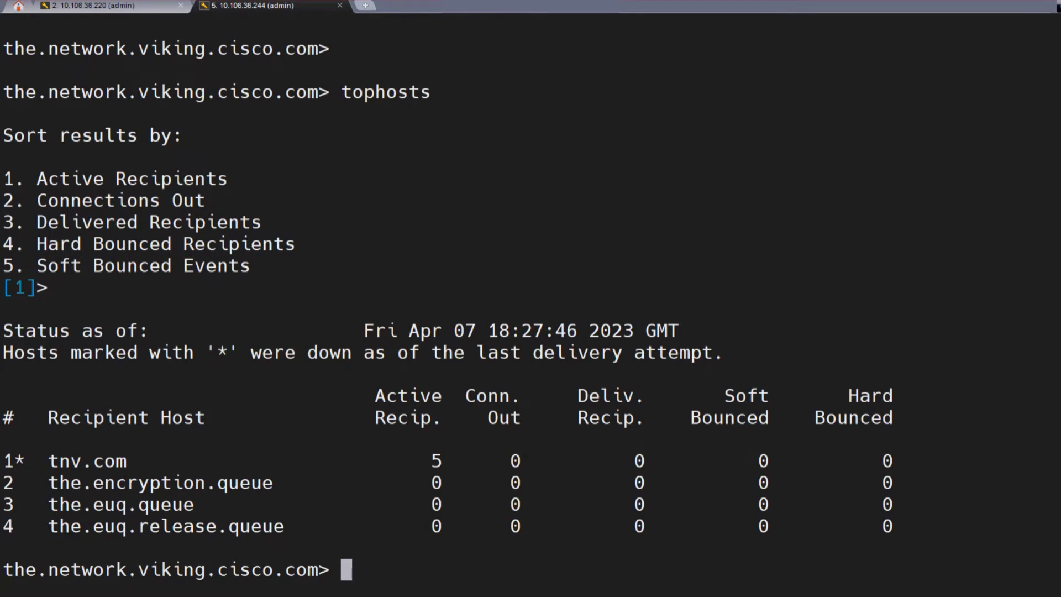
- Add a blank prompt line below the tophosts report showing tnv.com down with 5 active recipients
{"action": "key", "text": "Return"}
{"action": "key", "text": "Return"}
{"action": "key", "text": "Return"}
{"action": "key", "text": "Return"}
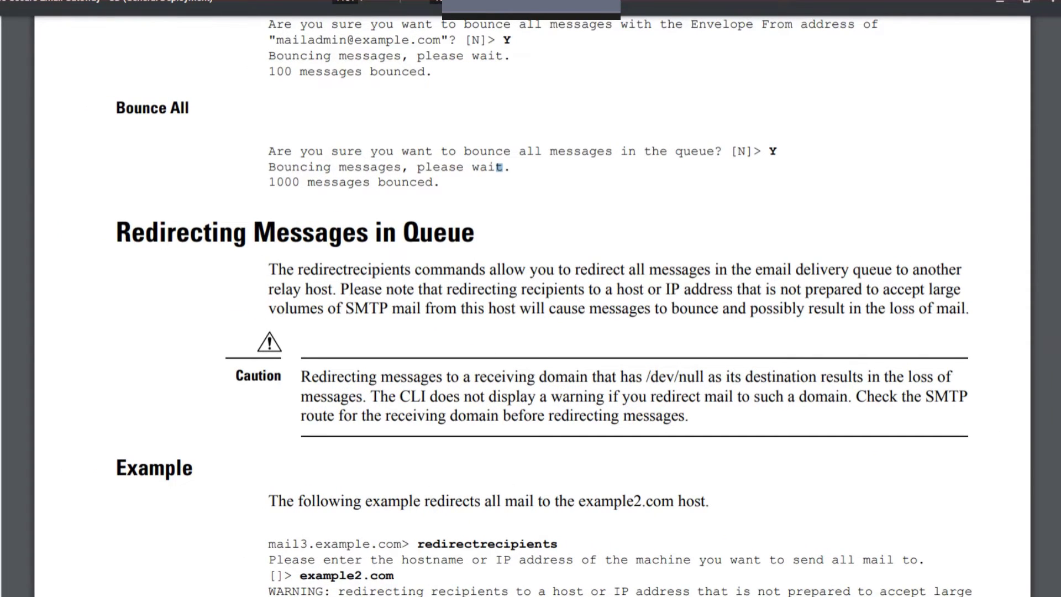
- Read the Caution about redirecting mail to a /dev/null domain with no CLI warning, then minimize the guide
{"action": "left_click_drag", "start_coordinate": [302, 377], "coordinate": [538, 378]}
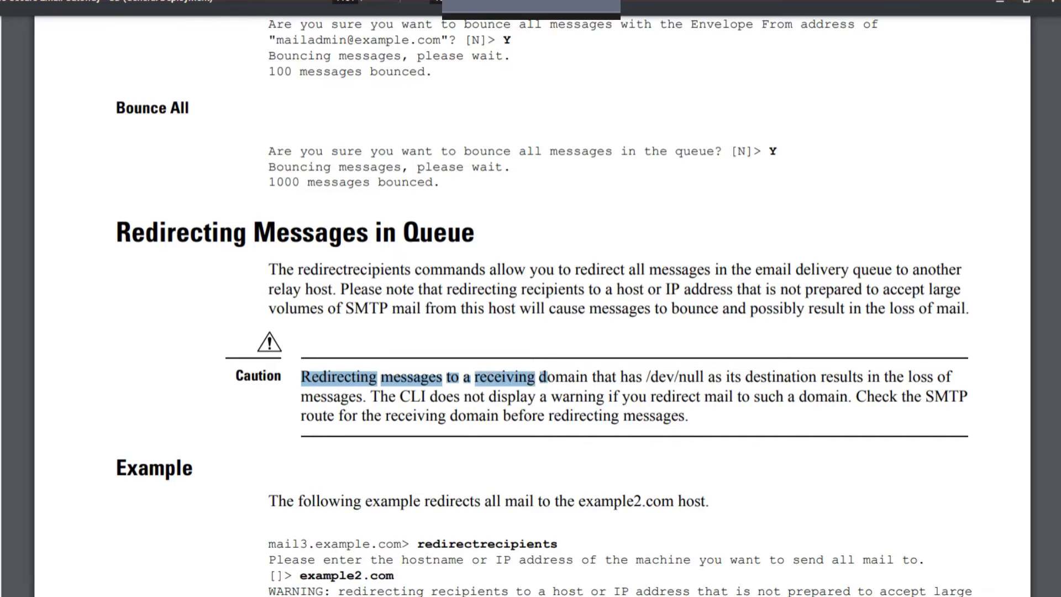
{"action": "left_click_drag", "start_coordinate": [647, 377], "coordinate": [848, 377]}
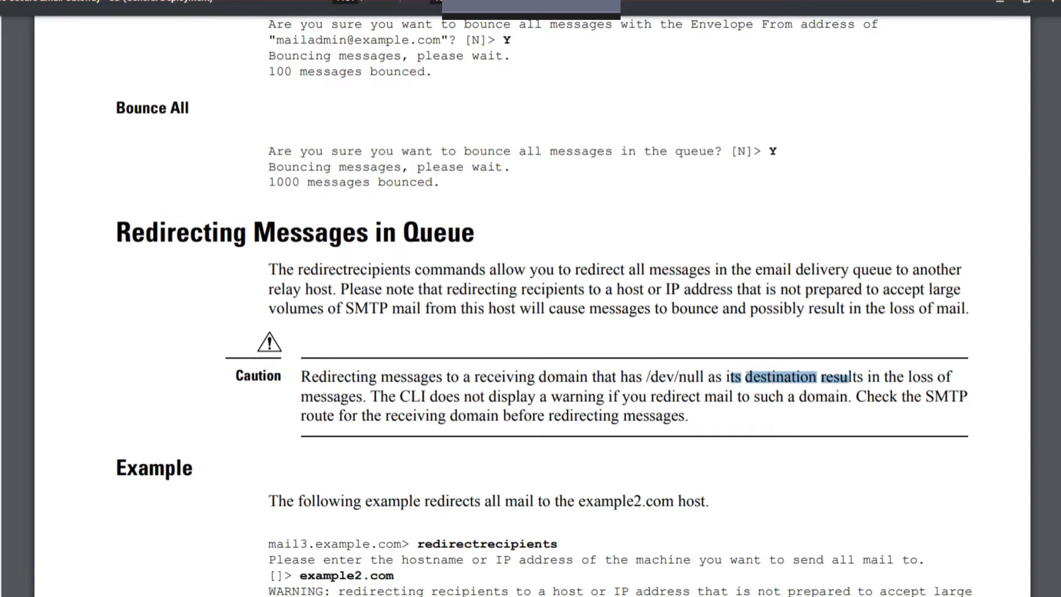
{"action": "left_click_drag", "start_coordinate": [357, 398], "coordinate": [301, 398]}
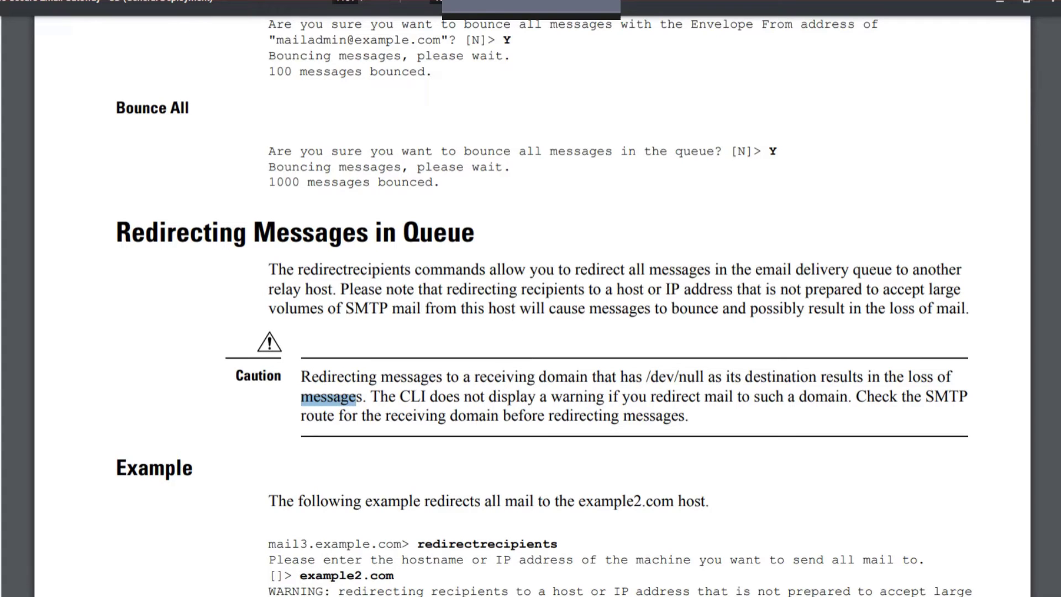
{"action": "left_click_drag", "start_coordinate": [370, 396], "coordinate": [688, 397]}
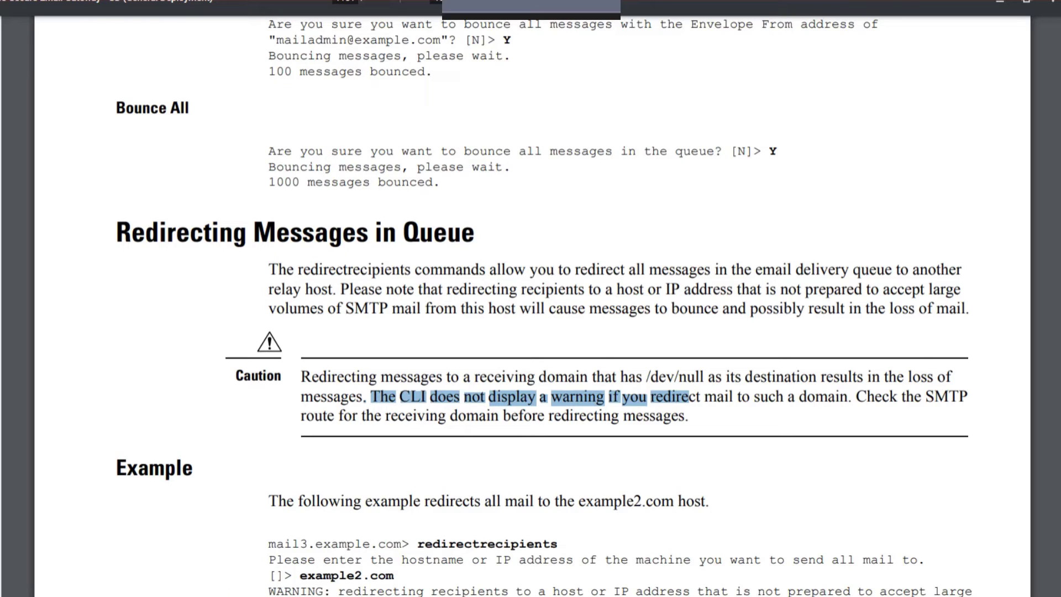
{"action": "left_click_drag", "start_coordinate": [362, 415], "coordinate": [487, 416]}
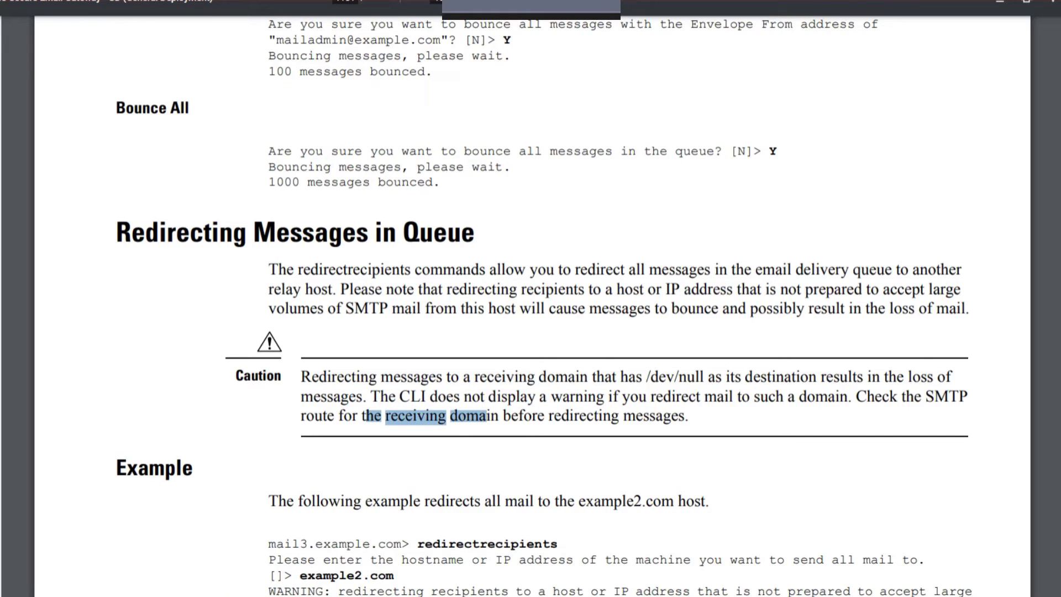
{"action": "left_click_drag", "start_coordinate": [646, 376], "coordinate": [715, 376]}
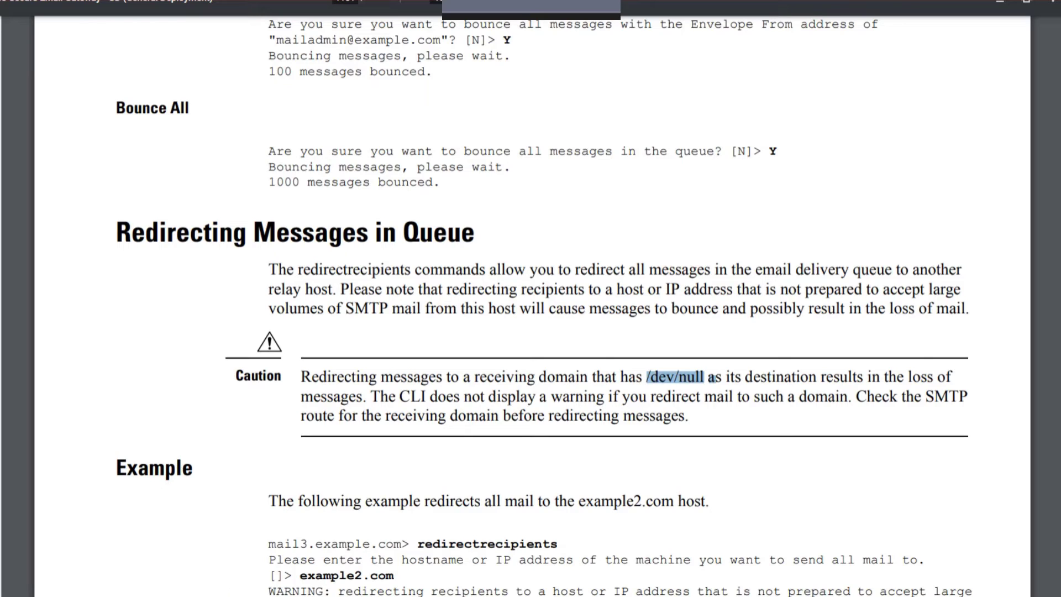
{"action": "left_click", "coordinate": [714, 377]}
{"action": "left_click_drag", "start_coordinate": [647, 377], "coordinate": [703, 376]}
{"action": "left_click_drag", "start_coordinate": [430, 416], "coordinate": [685, 415]}
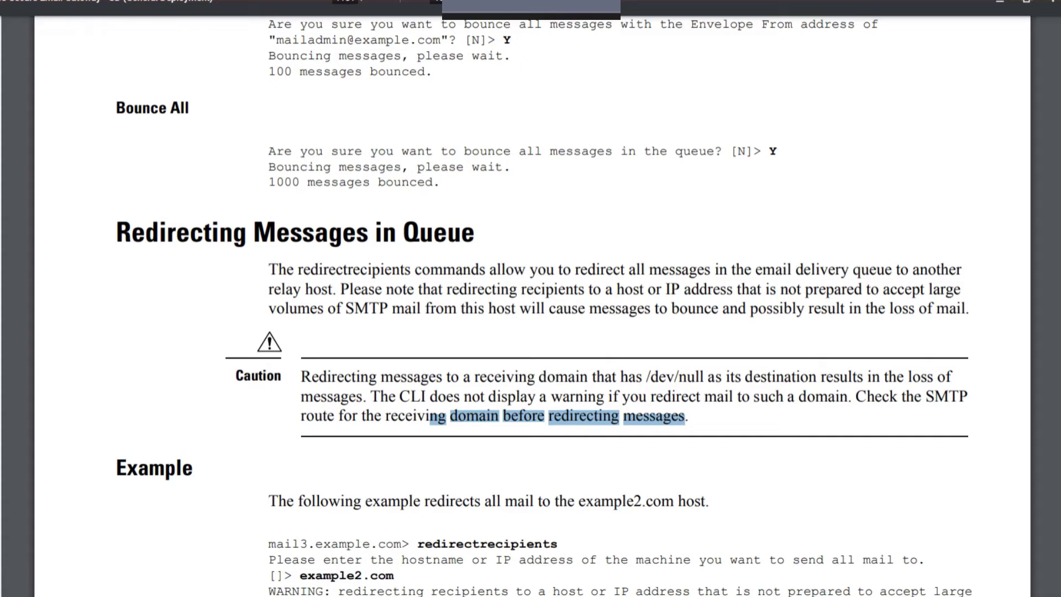
{"action": "key", "text": "super+Down"}
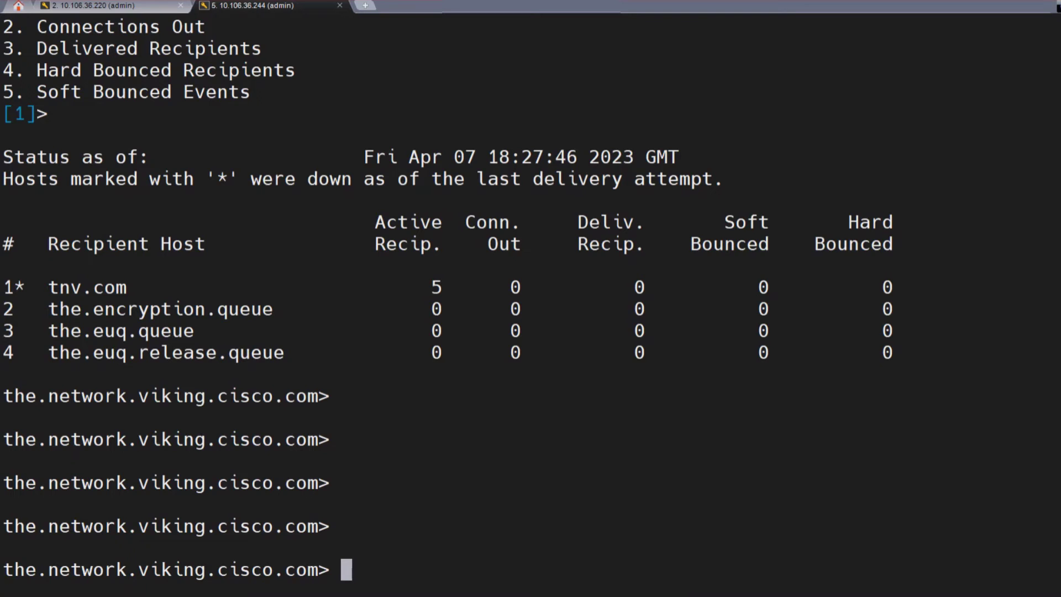
- Rerun tophosts (tnv.com still down, 5 recipients) and start showrecipients
{"action": "key", "text": "Return"}
{"action": "key", "text": "Return"}
{"action": "key", "text": "Return"}
{"action": "key", "text": "Return"}
{"action": "key", "text": "Return"}
{"action": "key", "text": "Return"}
{"action": "key", "text": "Return"}
{"action": "key", "text": "Return"}
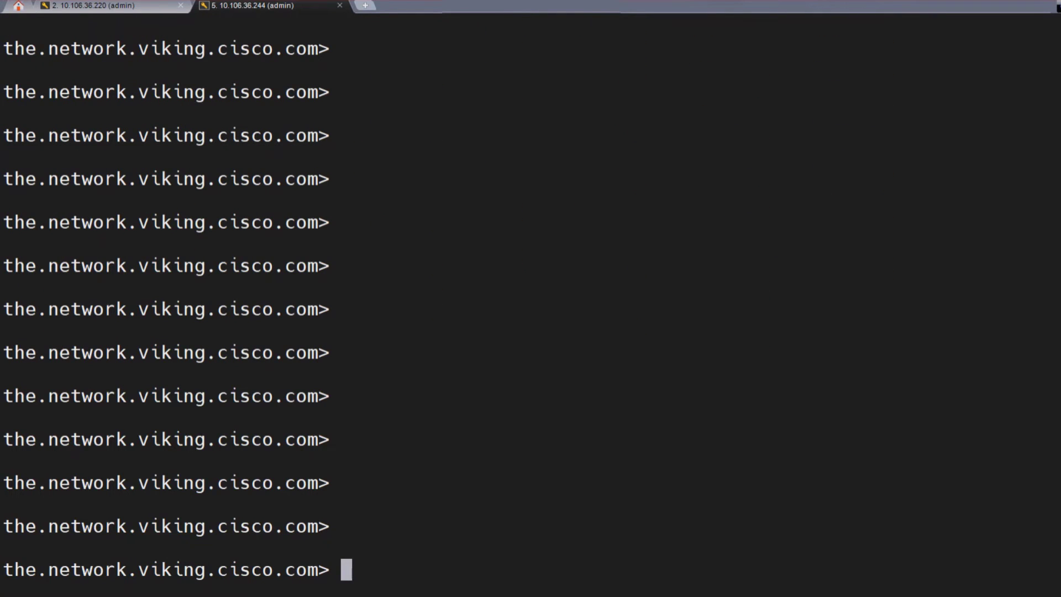
{"action": "type", "text": "tophosts"}
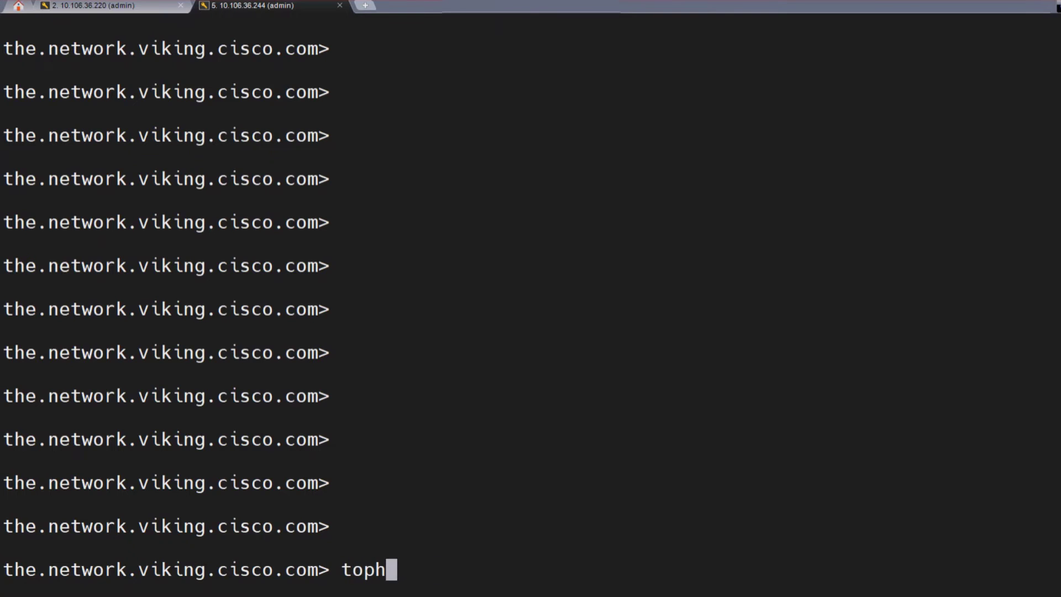
{"action": "key", "text": "Return"}
{"action": "key", "text": "Return"}
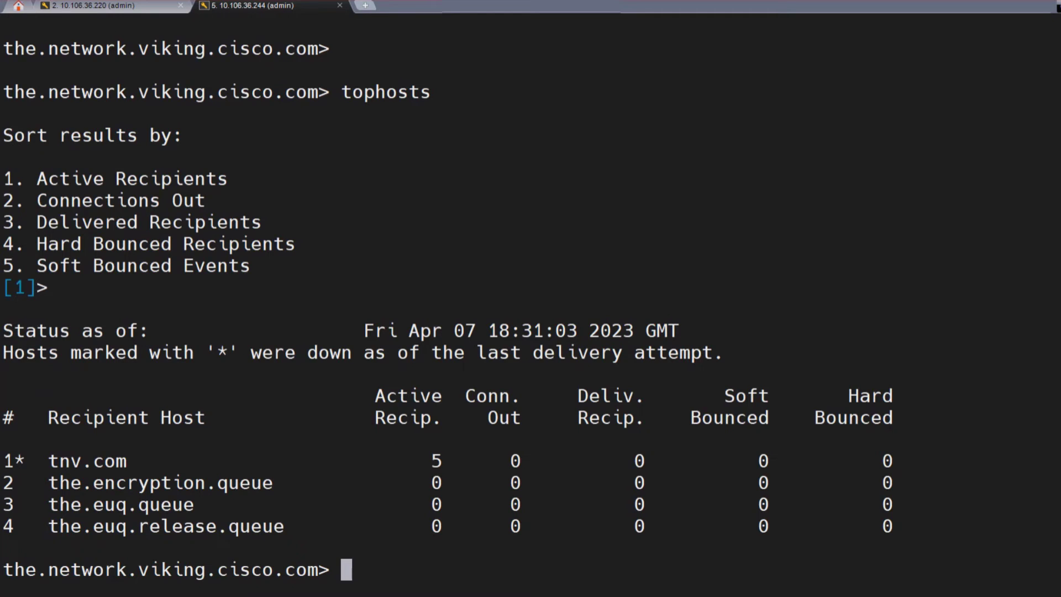
{"action": "key", "text": "Return"}
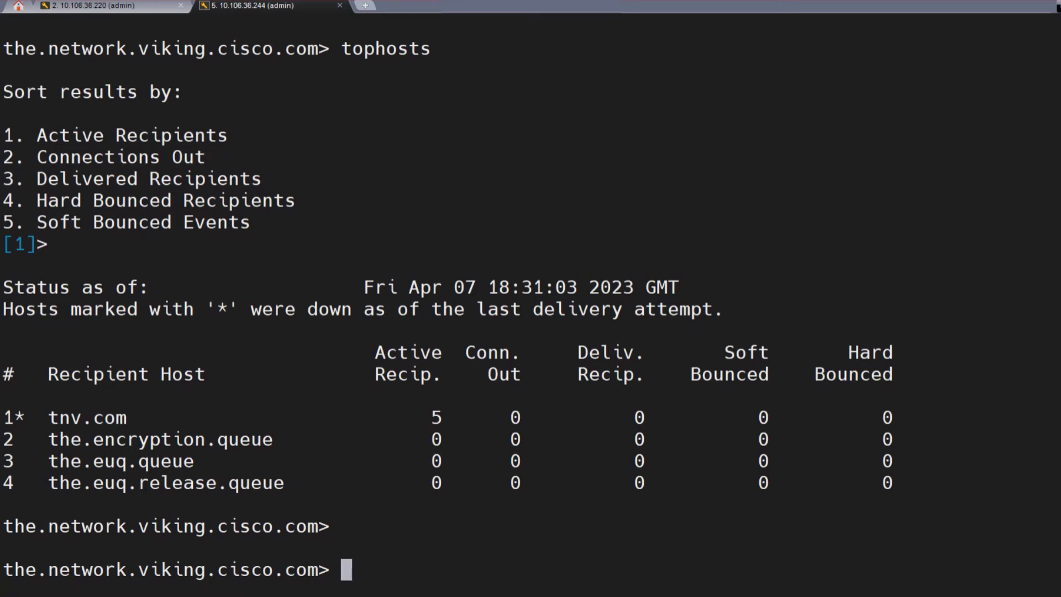
{"action": "type", "text": "showrecipients"}
{"action": "key", "text": "Return"}
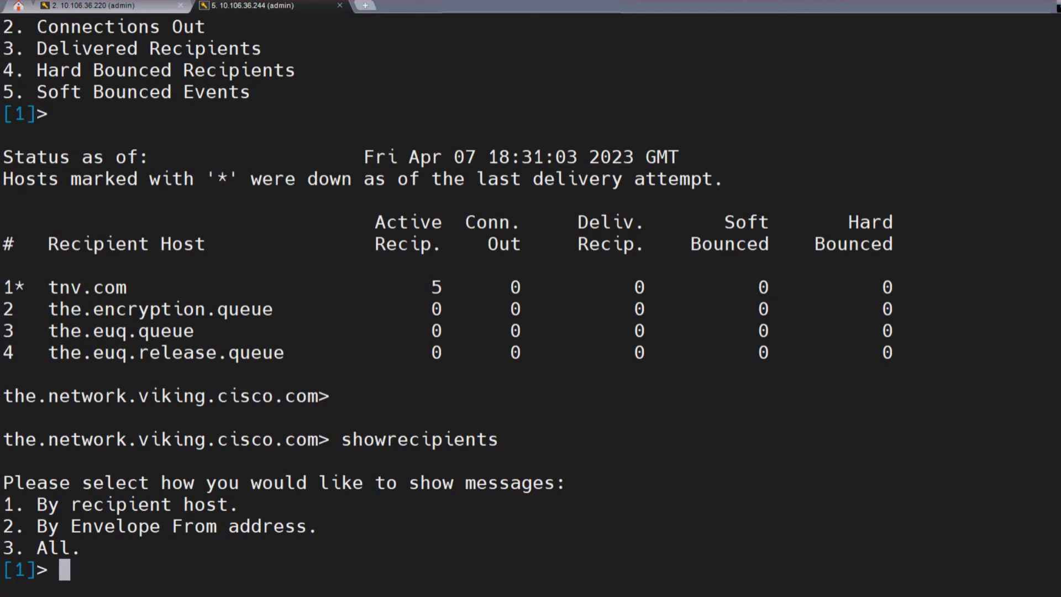
- List all queued messages (option 3), noting MIDs 96–100 titled "Let's Discuss Redirection", then exit the list
{"action": "type", "text": "3"}
{"action": "key", "text": "Return"}
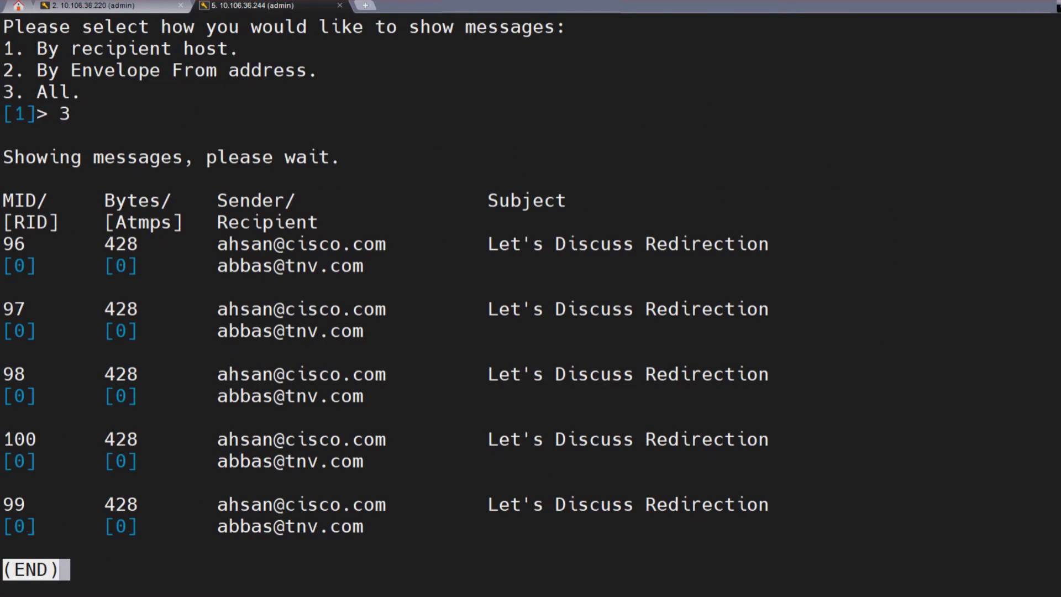
{"action": "double_click", "coordinate": [14, 244]}
{"action": "key", "text": "q"}
{"action": "key", "text": "Return"}
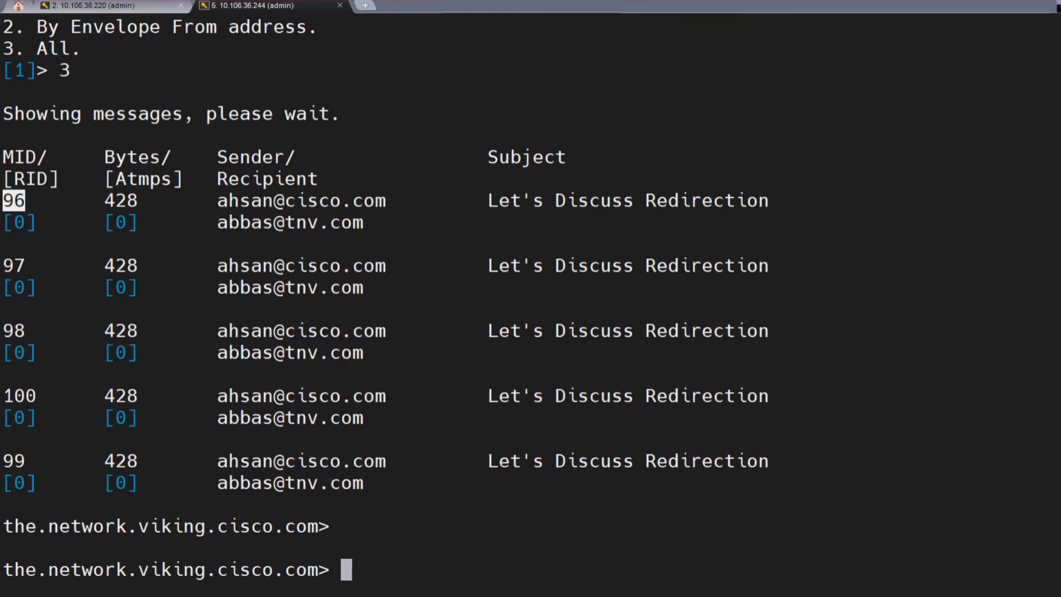
- Run removemessage on message ID 96 to display its headers
{"action": "type", "text": "removemessage"}
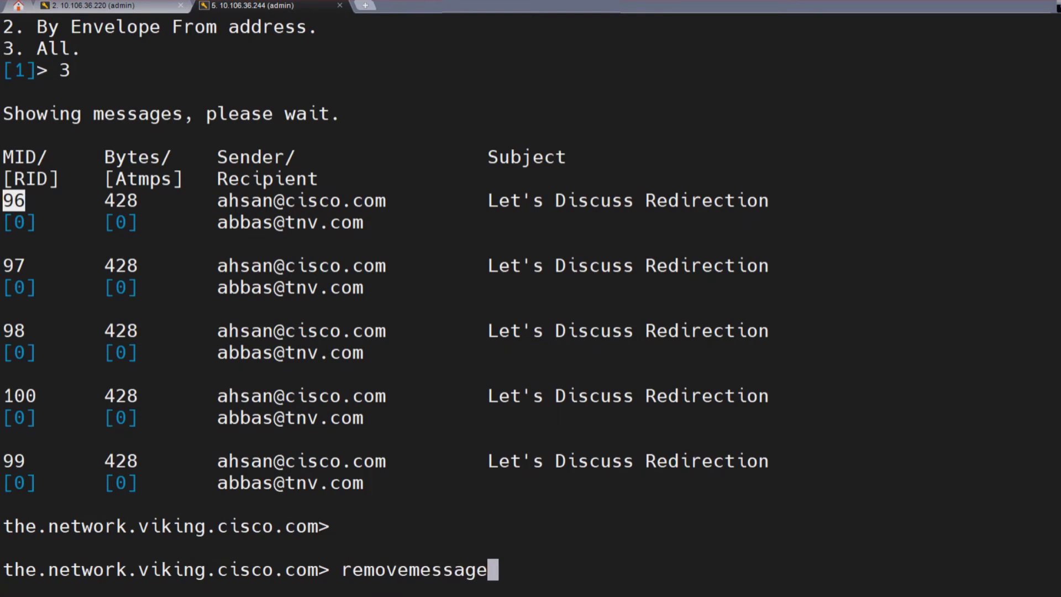
{"action": "key", "text": "Return"}
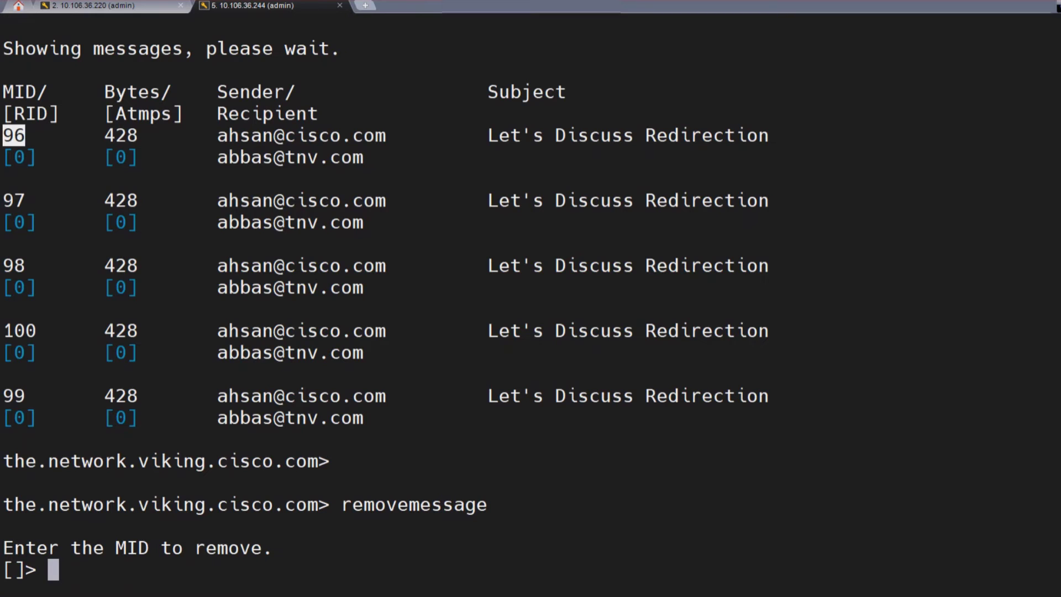
{"action": "type", "text": "96"}
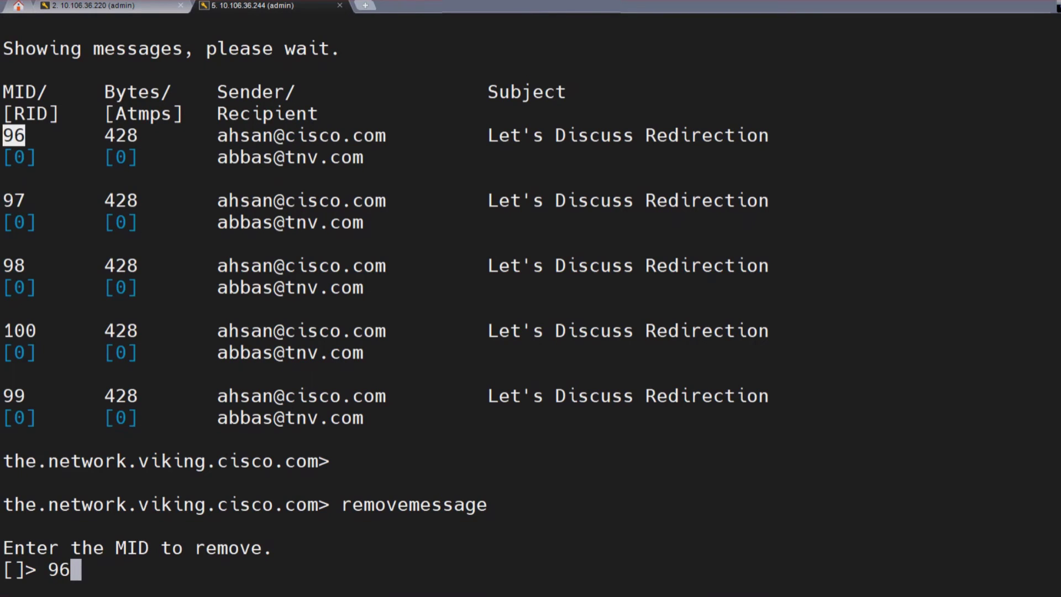
{"action": "key", "text": "Return"}
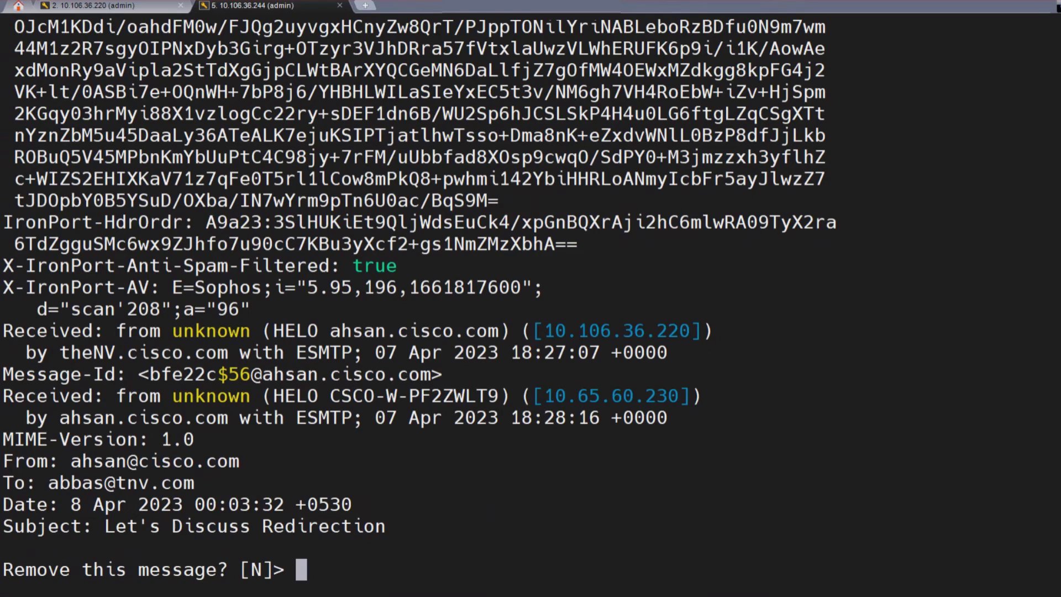
- Review message 96's routing headers and confirm its removal with Y
{"action": "left_click_drag", "start_coordinate": [149, 287], "coordinate": [318, 504]}
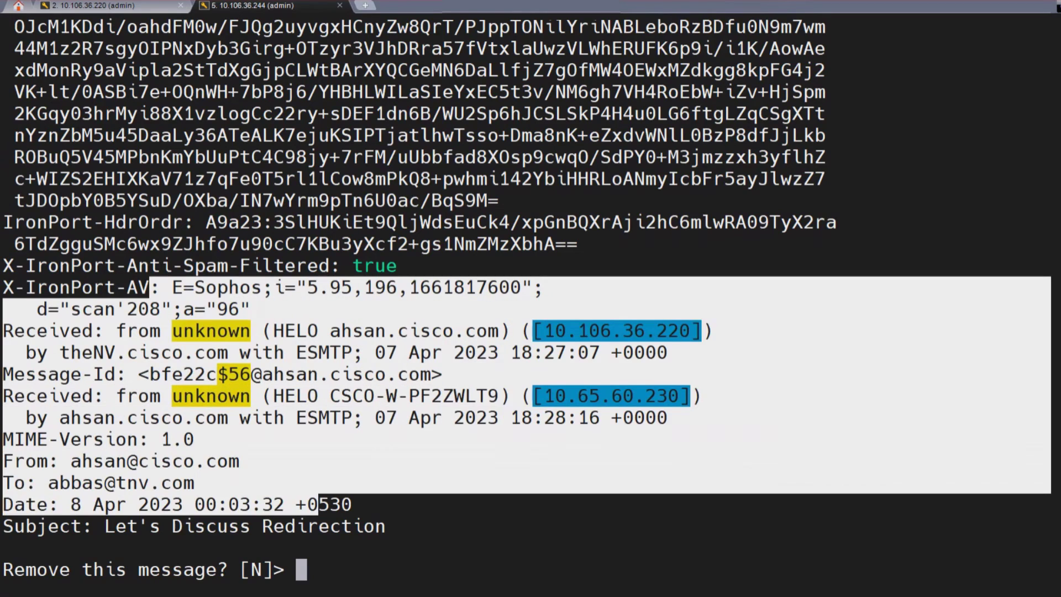
{"action": "scroll", "coordinate": [531, 298], "scroll_direction": "up", "scroll_amount": 12}
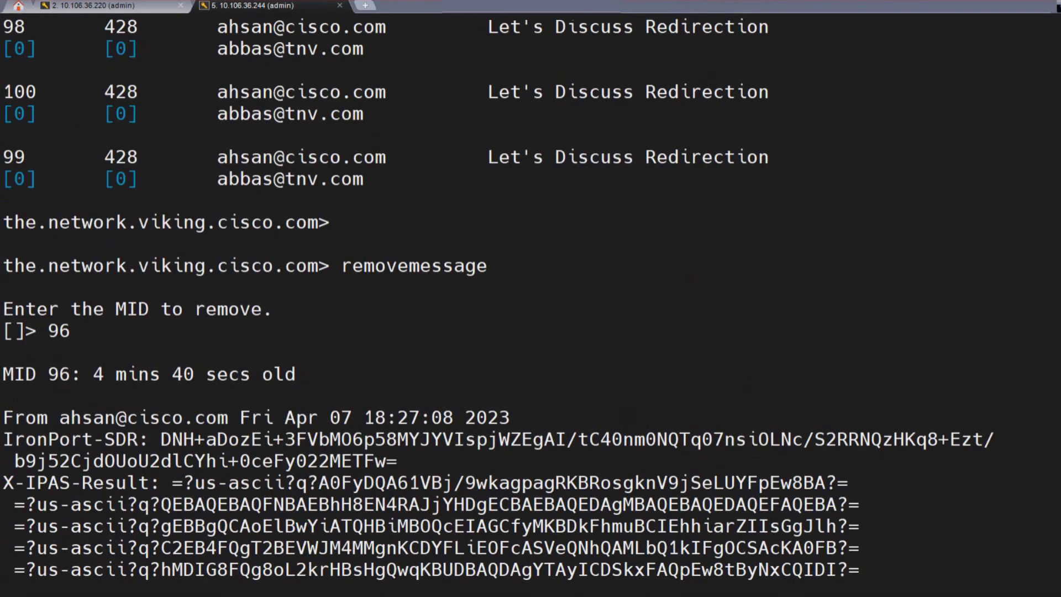
{"action": "scroll", "coordinate": [530, 298], "scroll_direction": "down", "scroll_amount": 6}
{"action": "scroll", "coordinate": [531, 298], "scroll_direction": "up", "scroll_amount": 4}
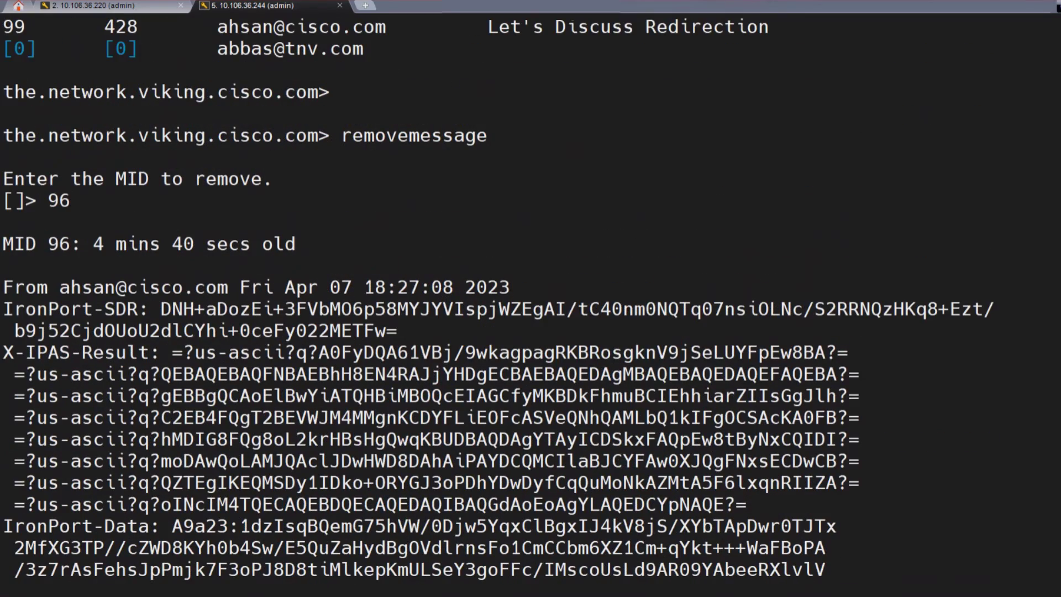
{"action": "scroll", "coordinate": [530, 298], "scroll_direction": "down", "scroll_amount": 10}
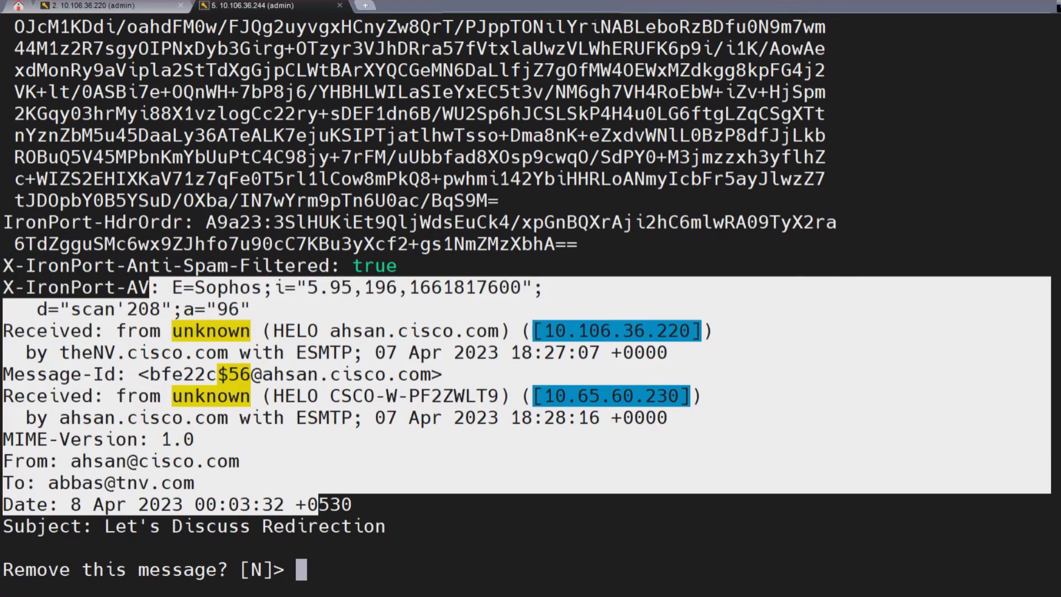
{"action": "left_click", "coordinate": [527, 396]}
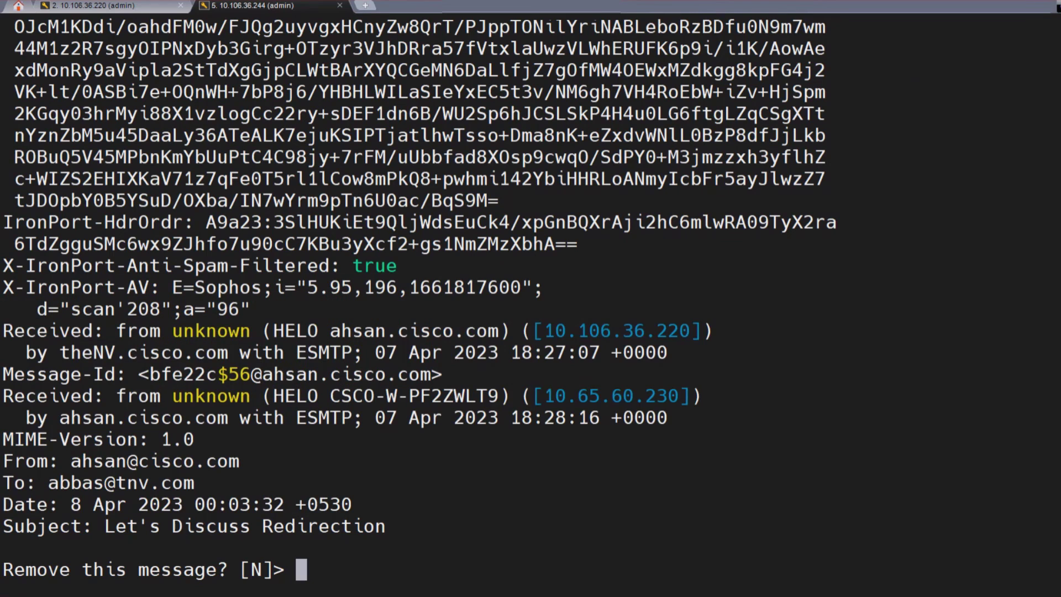
{"action": "type", "text": "Y"}
{"action": "key", "text": "Return"}
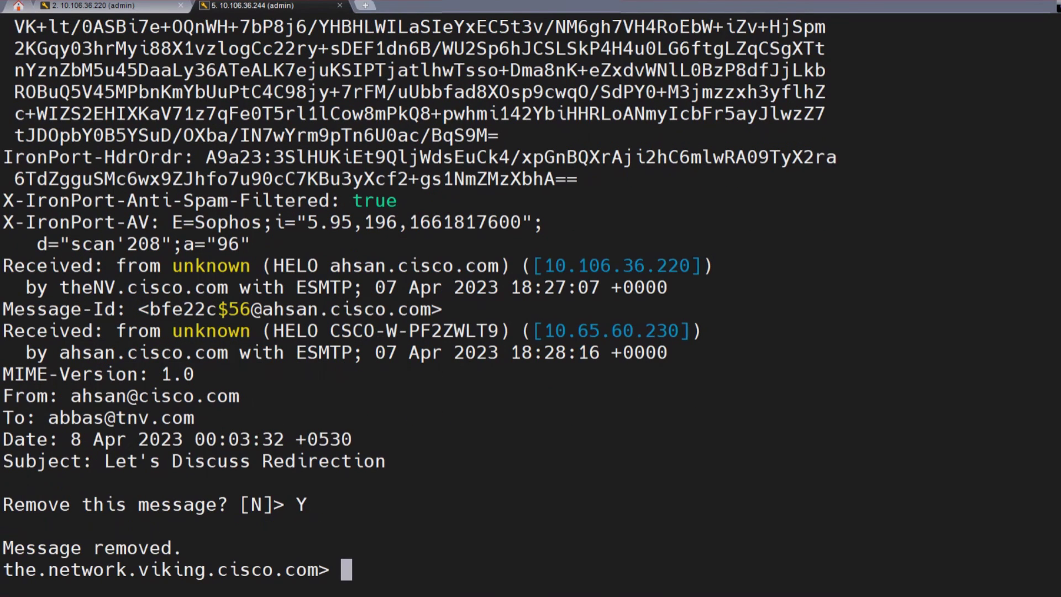
{"action": "key", "text": "Return"}
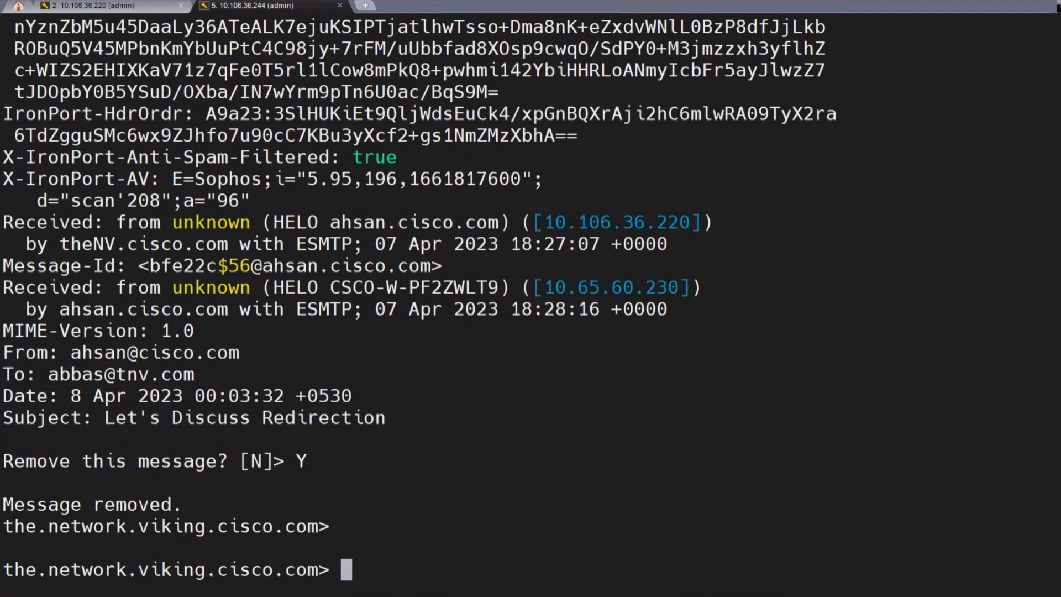
- Re-list all queued messages with showrecipients, confirming only MIDs 97–100 remain, then exit
{"action": "type", "text": "shower"}
{"action": "key", "text": "BackSpace"}
{"action": "key", "text": "BackSpace"}
{"action": "type", "text": "re"}
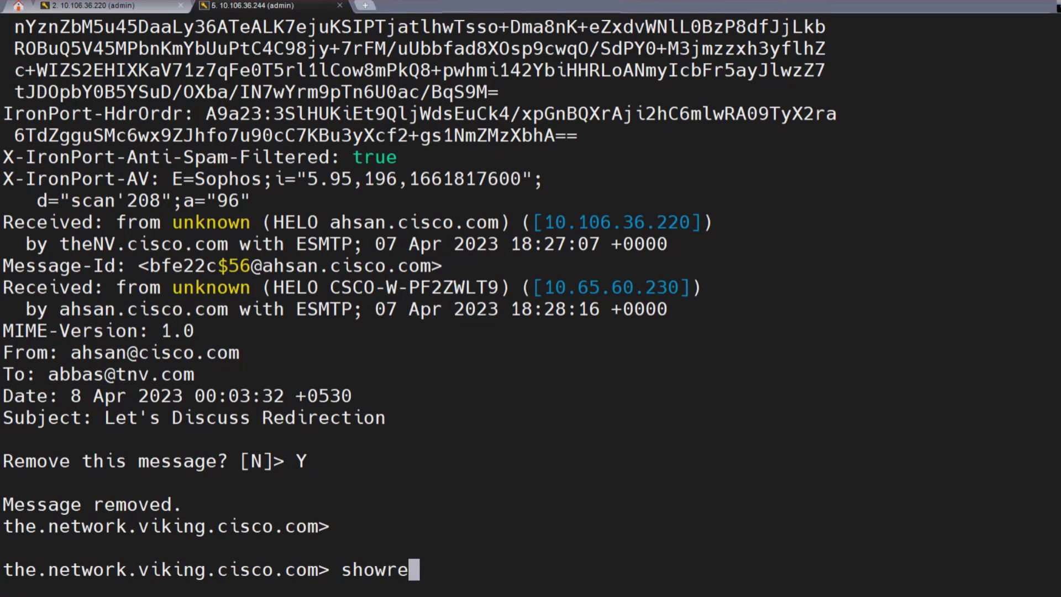
{"action": "type", "text": "cipients"}
{"action": "key", "text": "Return"}
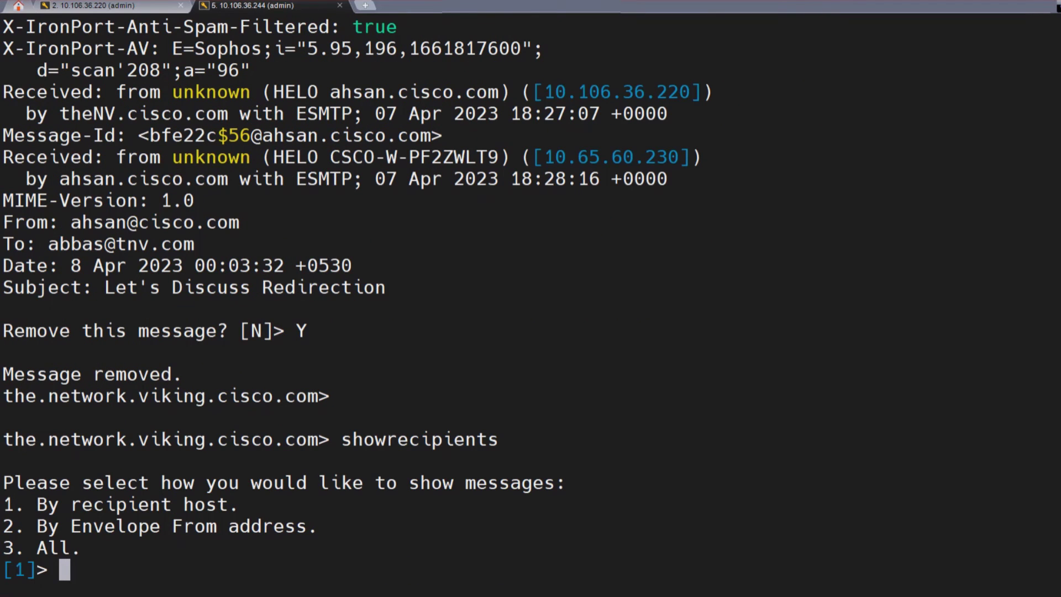
{"action": "type", "text": "3"}
{"action": "key", "text": "Return"}
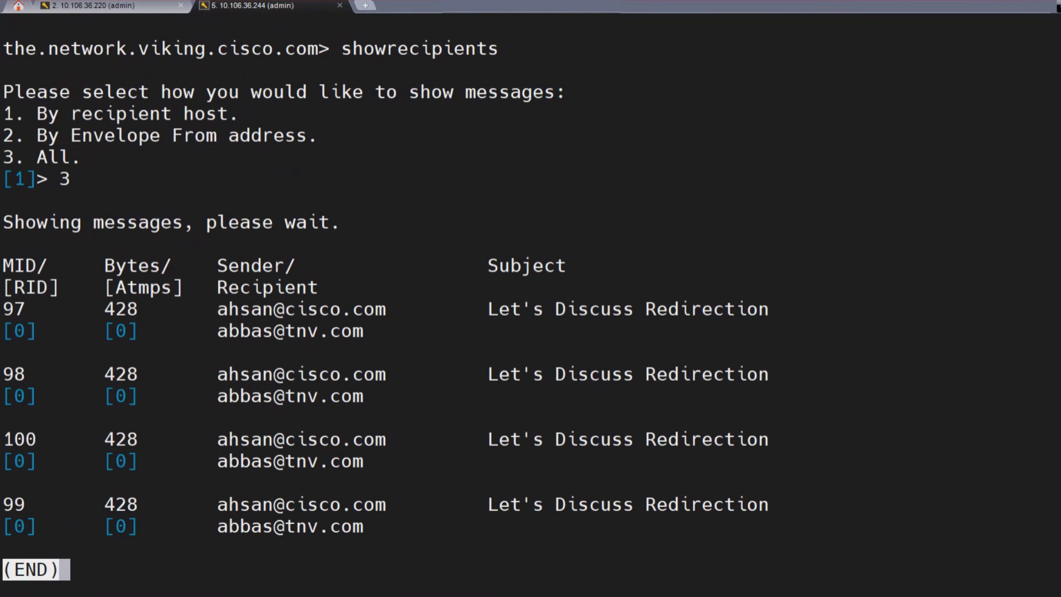
{"action": "left_click_drag", "start_coordinate": [5, 243], "coordinate": [57, 308]}
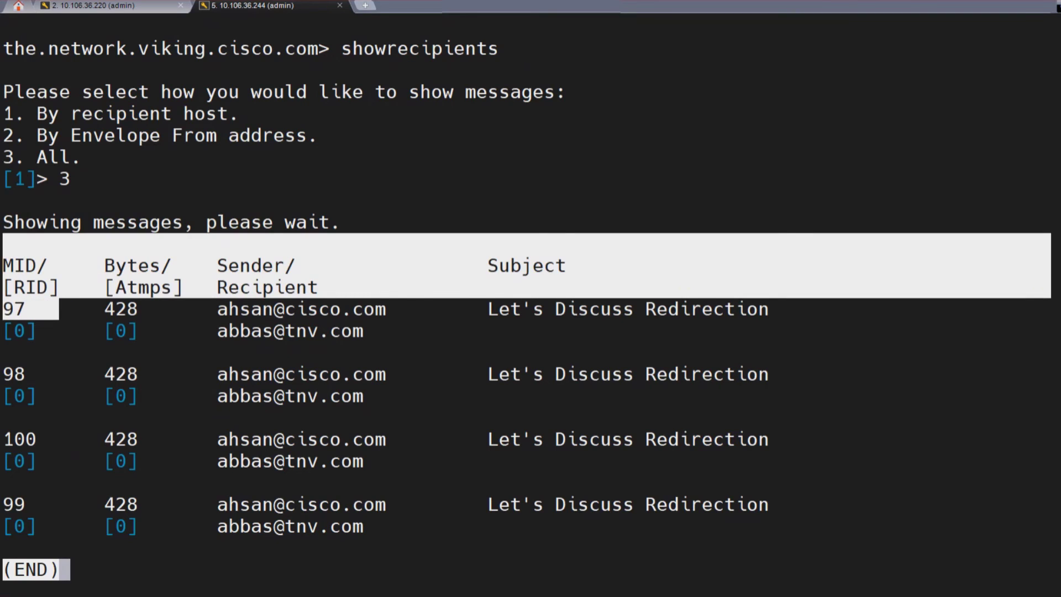
{"action": "left_click", "coordinate": [58, 309]}
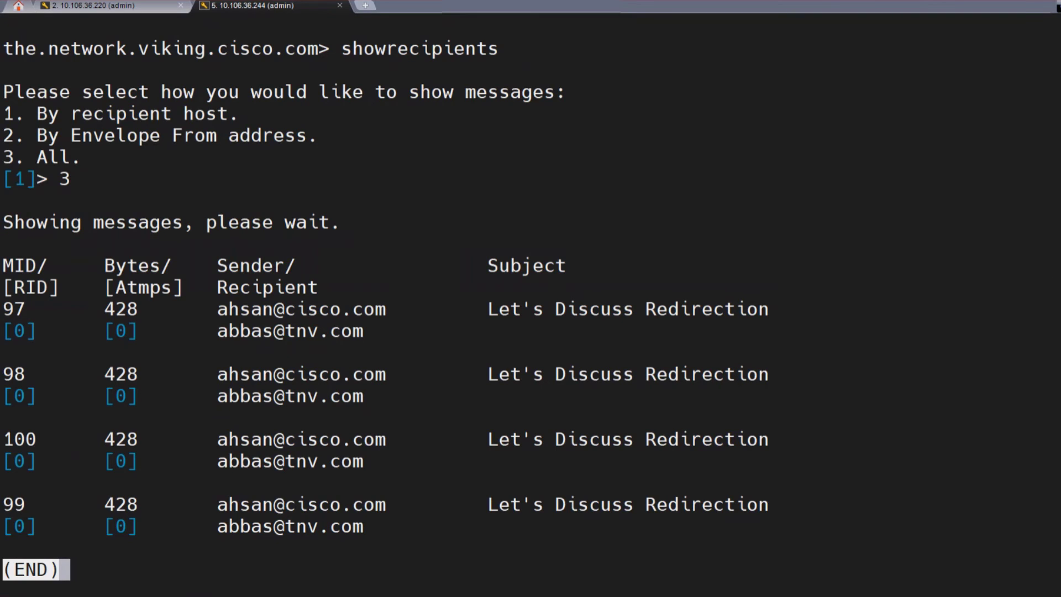
{"action": "key", "text": "q"}
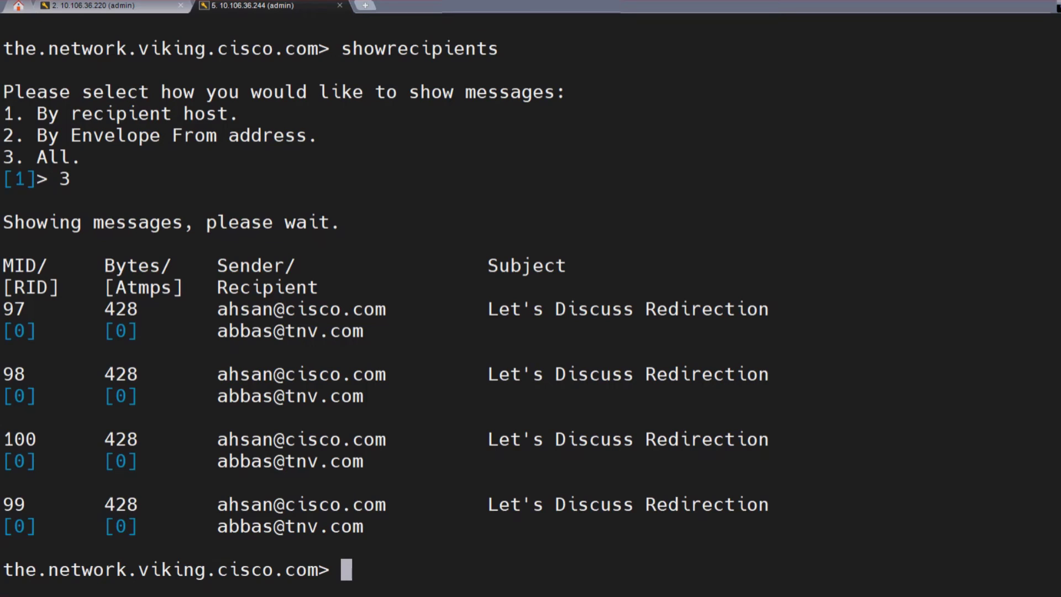
- Delete all recipients for host tnv.com with deleterecipients, confirming 4 recipients deleted
{"action": "type", "text": "del"}
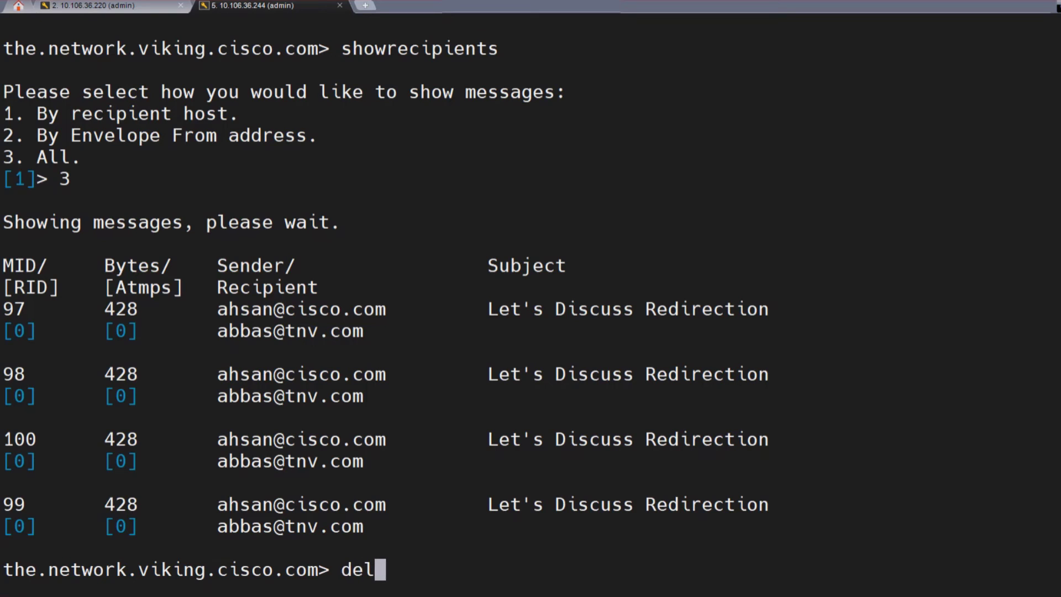
{"action": "type", "text": "e"}
{"action": "key", "text": "Tab"}
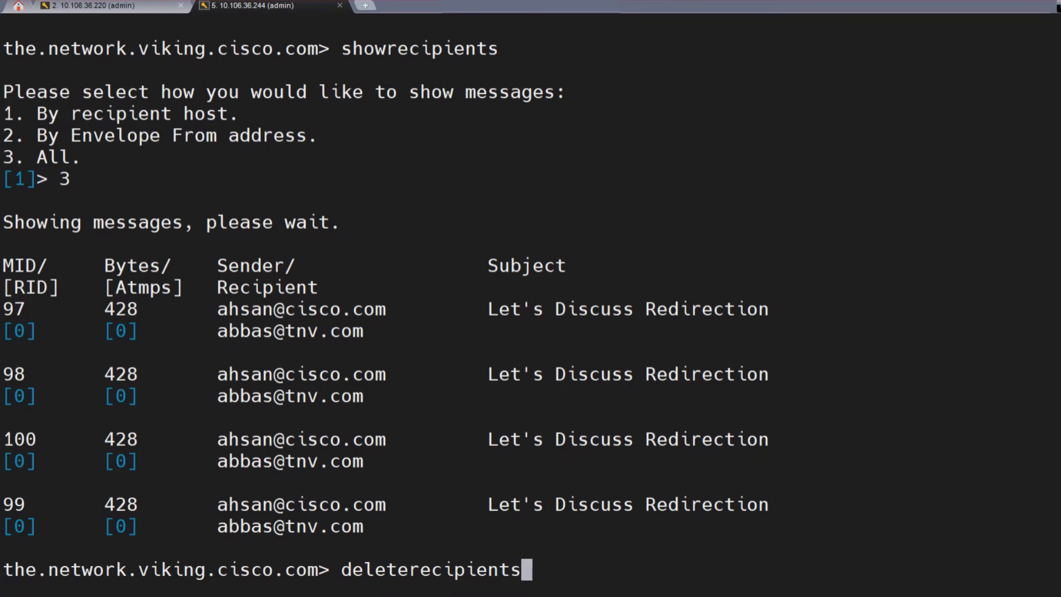
{"action": "key", "text": "Return"}
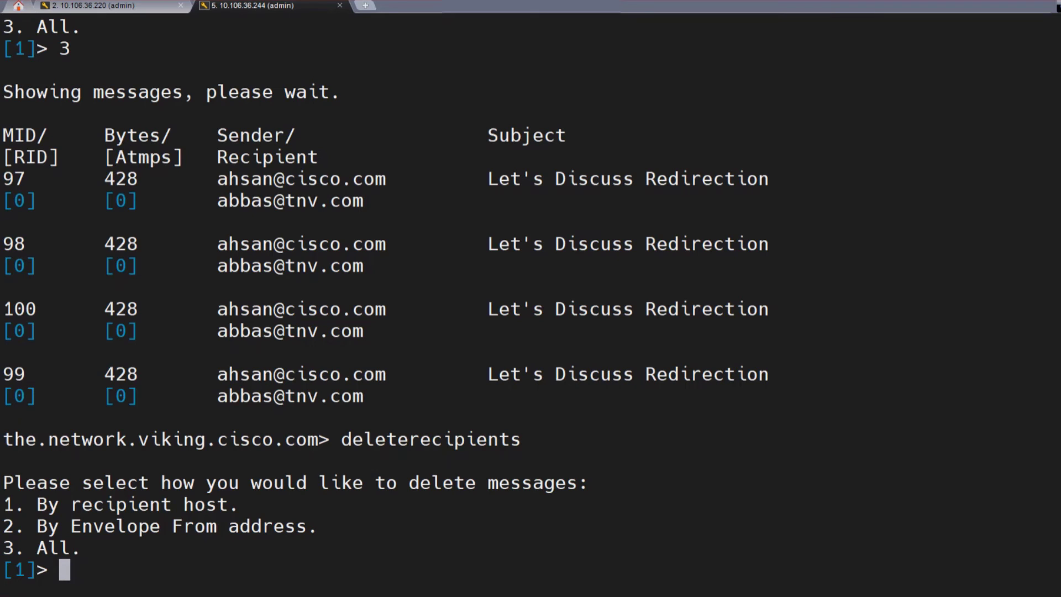
{"action": "key", "text": "Return"}
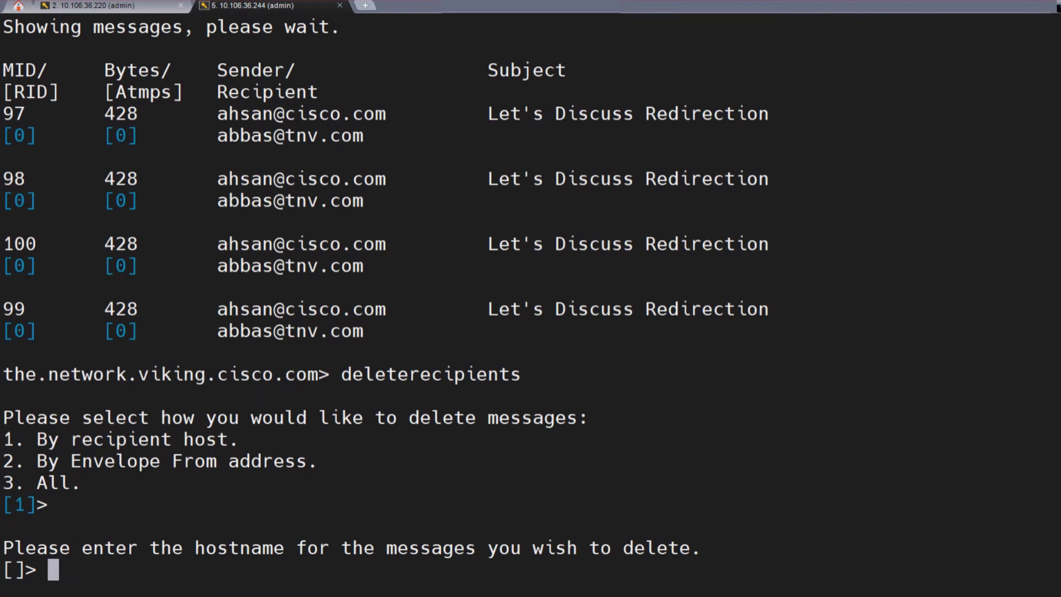
{"action": "type", "text": "tnv.com"}
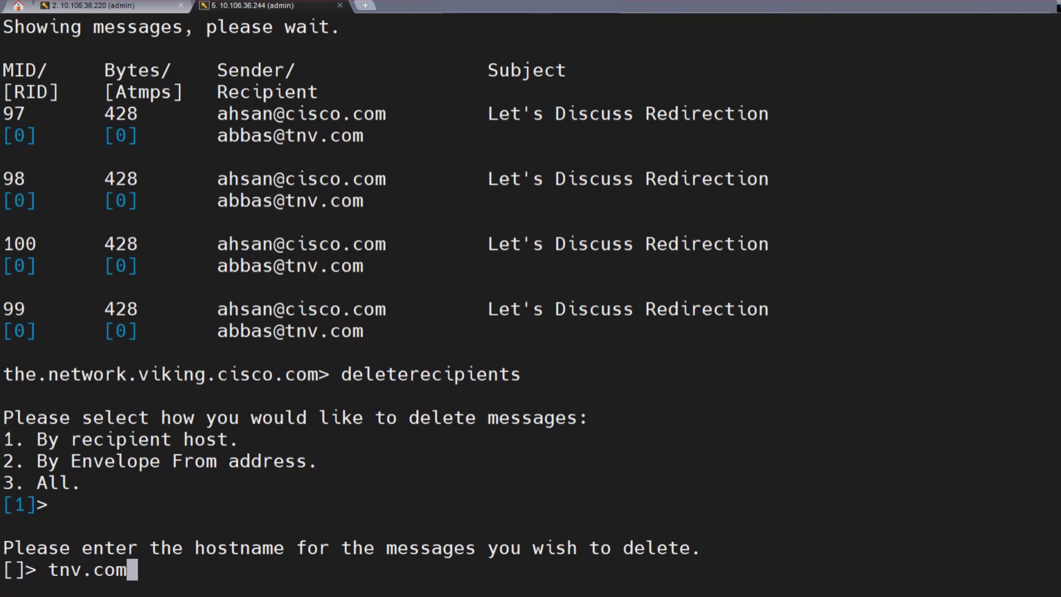
{"action": "key", "text": "Return"}
{"action": "type", "text": "Y"}
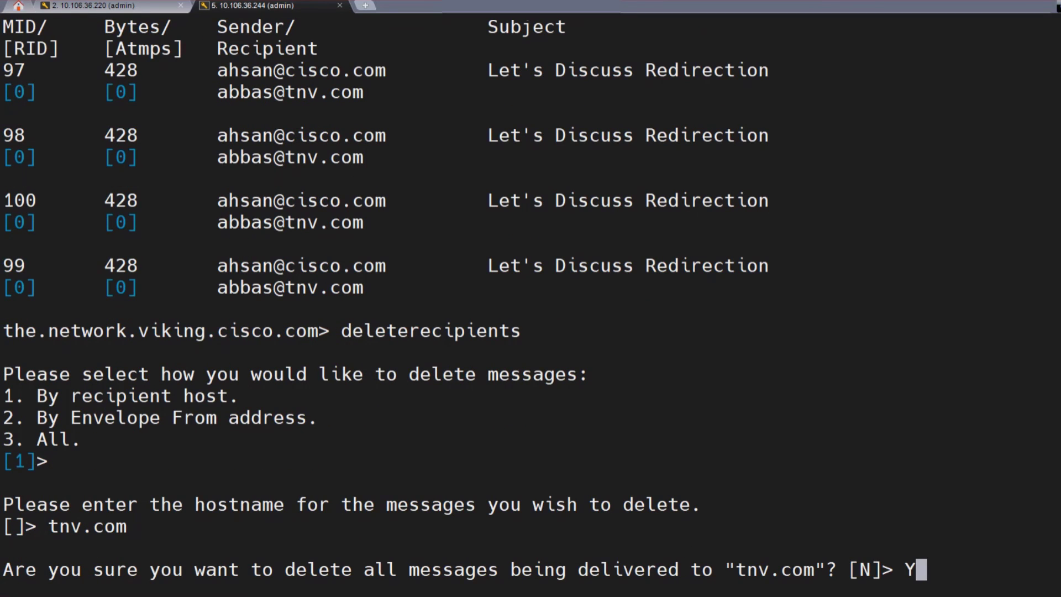
{"action": "key", "text": "Return"}
{"action": "key", "text": "Return"}
{"action": "key", "text": "Return"}
{"action": "key", "text": "Return"}
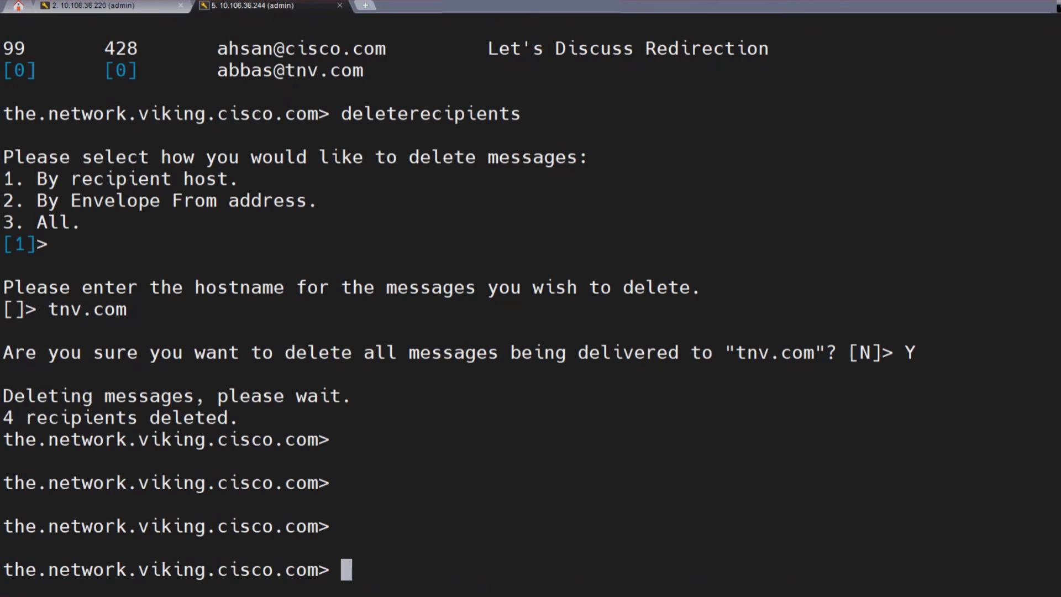
{"action": "left_click_drag", "start_coordinate": [3, 418], "coordinate": [240, 418]}
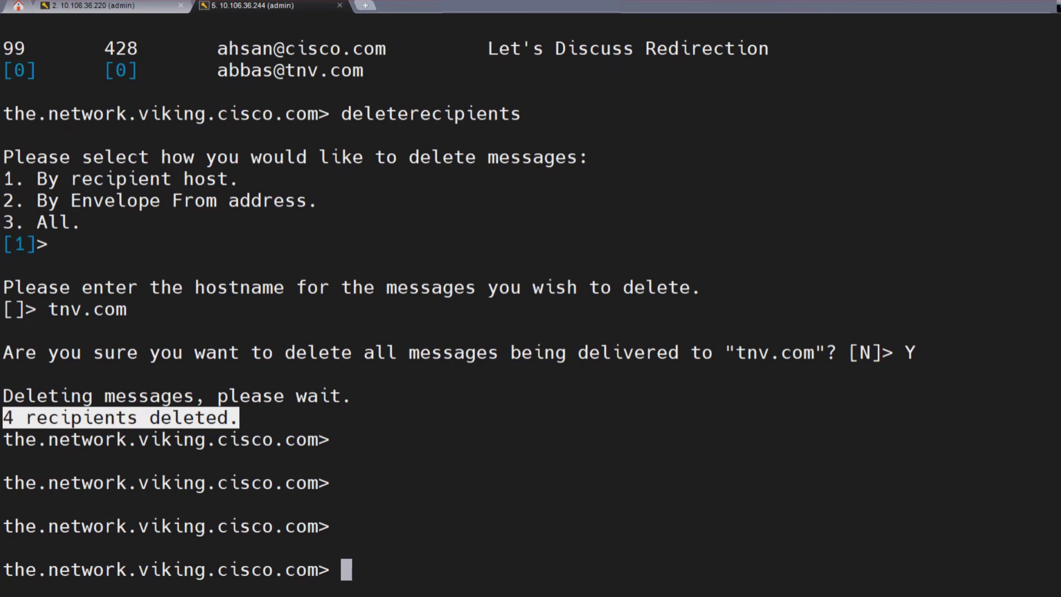
{"action": "left_click", "coordinate": [239, 418]}
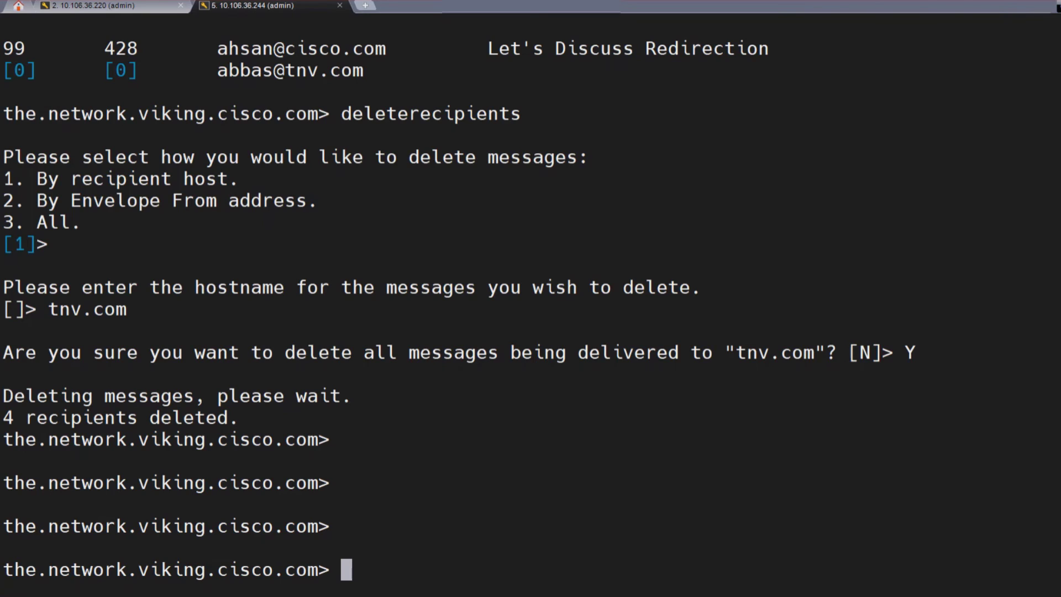
- Run tophosts to confirm tnv.com has 0 active recipients, then switch to the tnv.cisco.com session
{"action": "key", "text": "Return"}
{"action": "key", "text": "Return"}
{"action": "type", "text": "tophosts"}
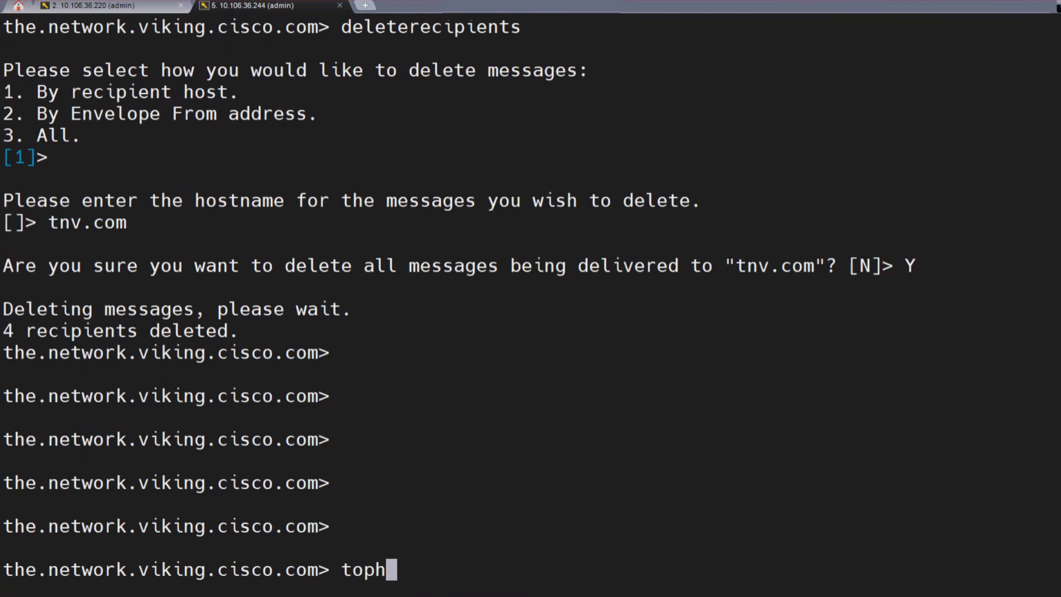
{"action": "key", "text": "Return"}
{"action": "key", "text": "Return"}
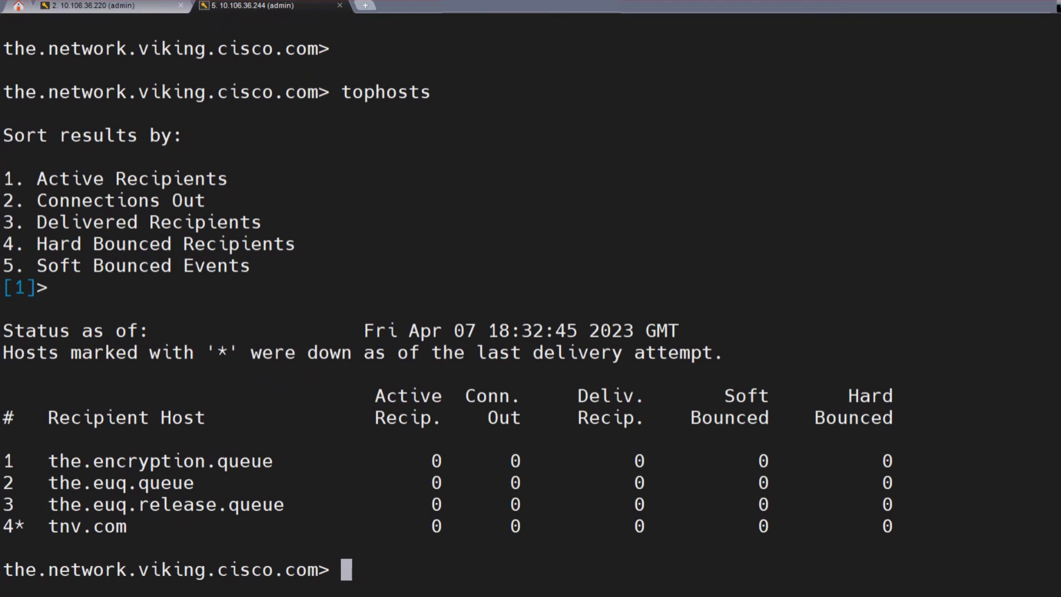
{"action": "left_click_drag", "start_coordinate": [297, 526], "coordinate": [464, 526]}
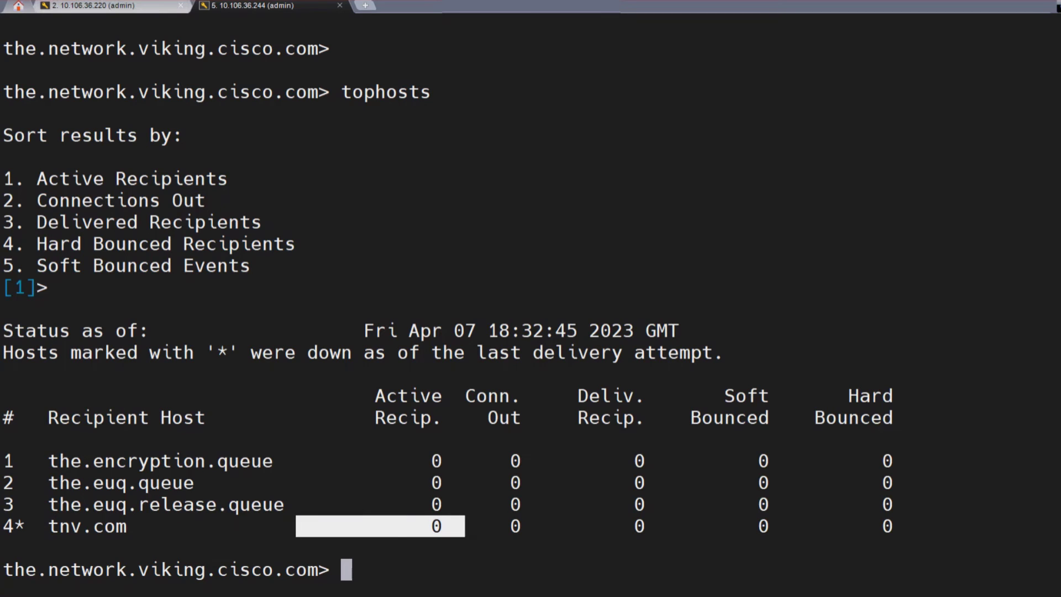
{"action": "left_click", "coordinate": [94, 6]}
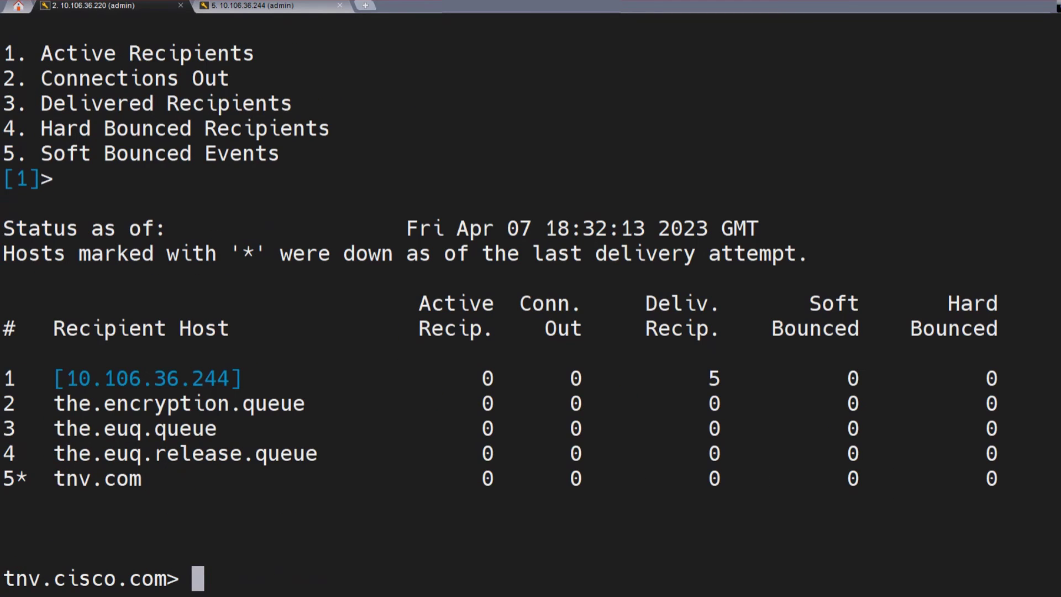
- Redirect tnv.cisco.com's queued recipients to 10.106.36.244 and confirm with Y
{"action": "type", "text": "redirectrecipients"}
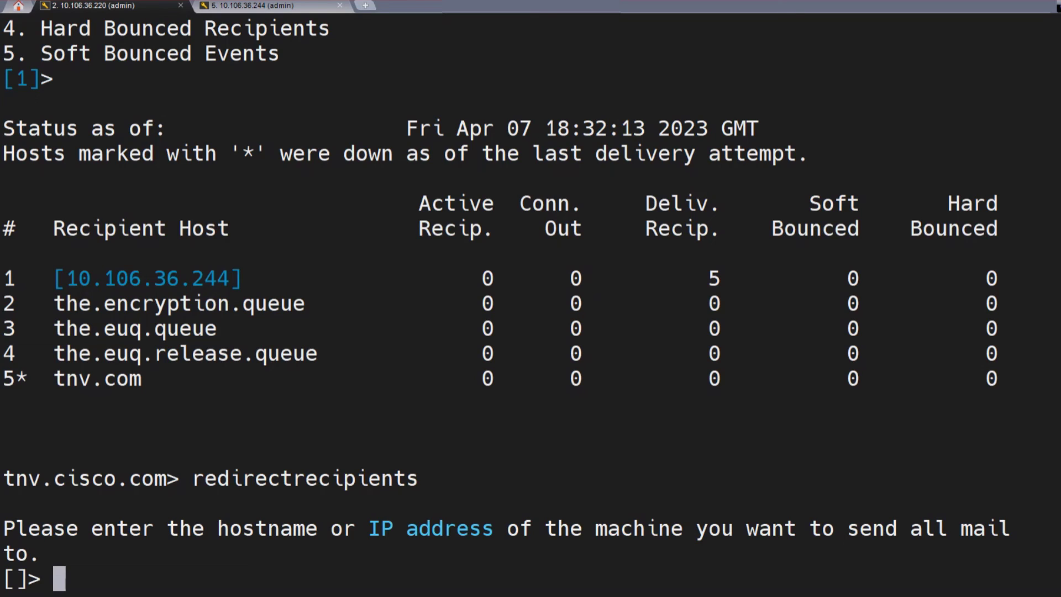
{"action": "type", "text": "10.106."}
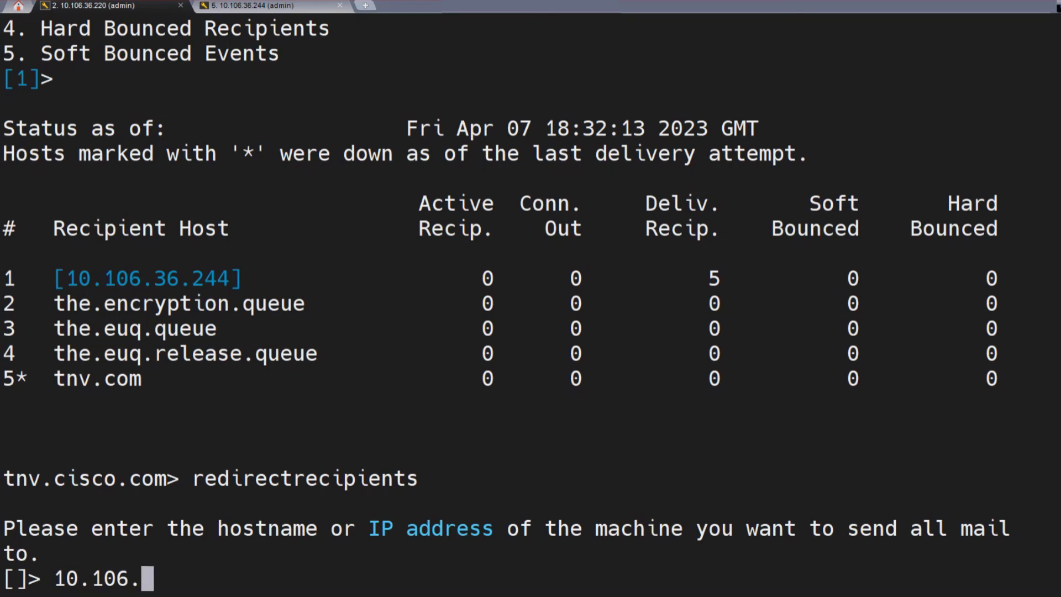
{"action": "type", "text": "36.244"}
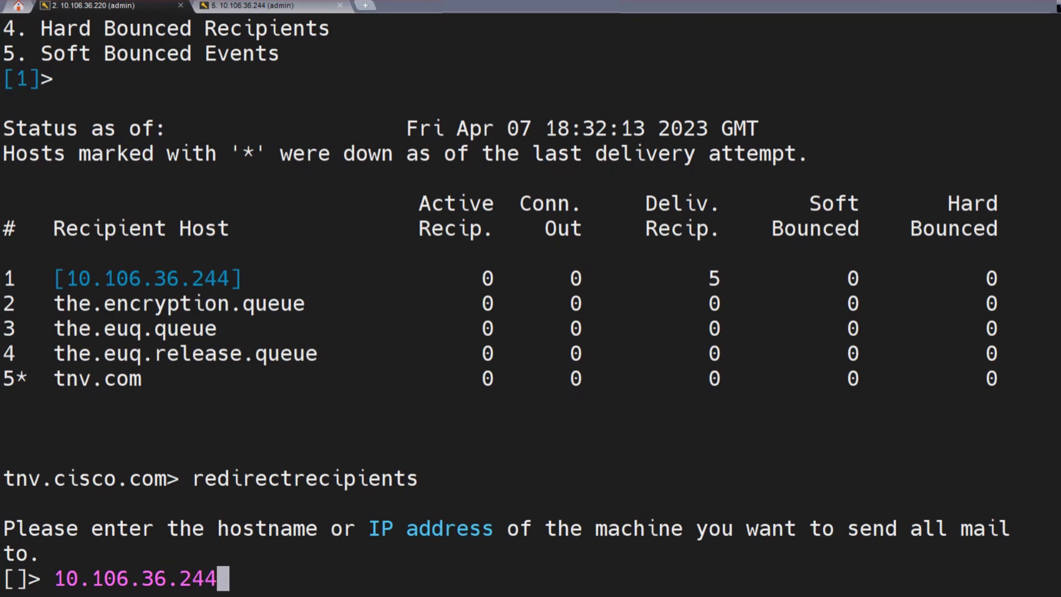
{"action": "key", "text": "Return"}
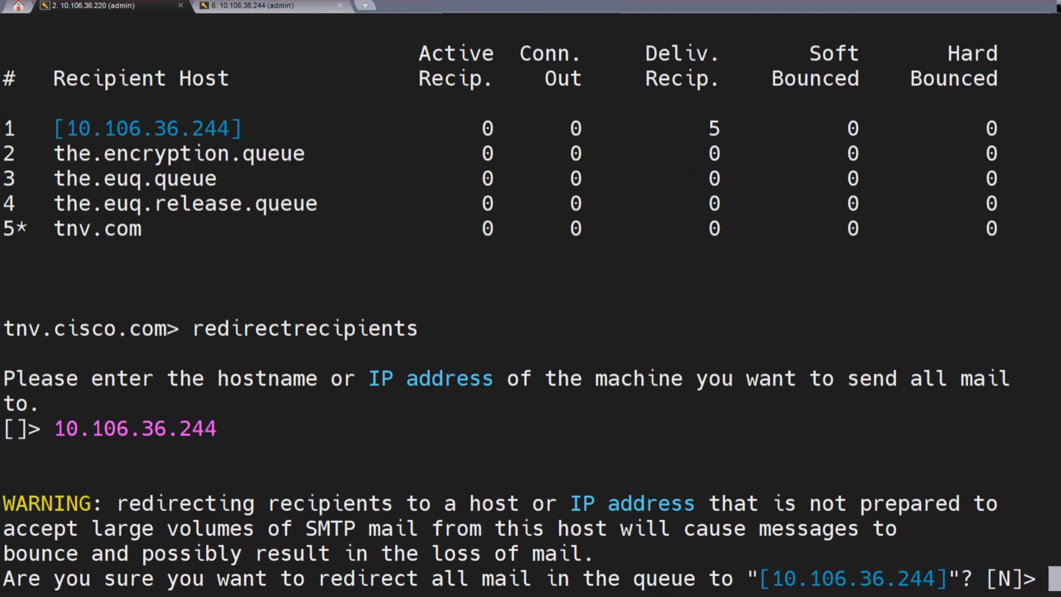
{"action": "type", "text": "Y"}
{"action": "key", "text": "Return"}
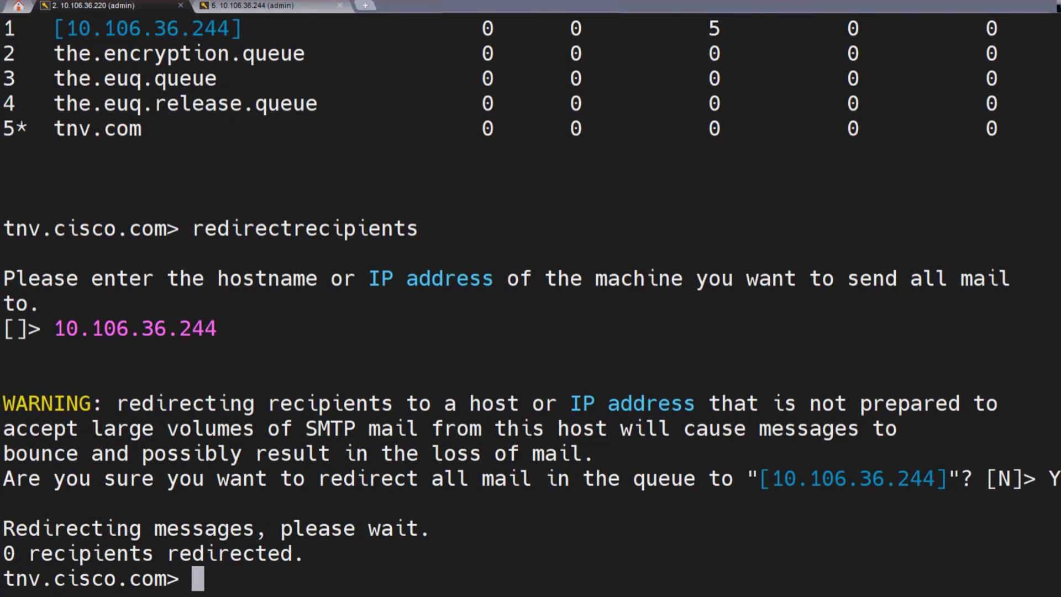
{"action": "left_click_drag", "start_coordinate": [4, 553], "coordinate": [293, 554]}
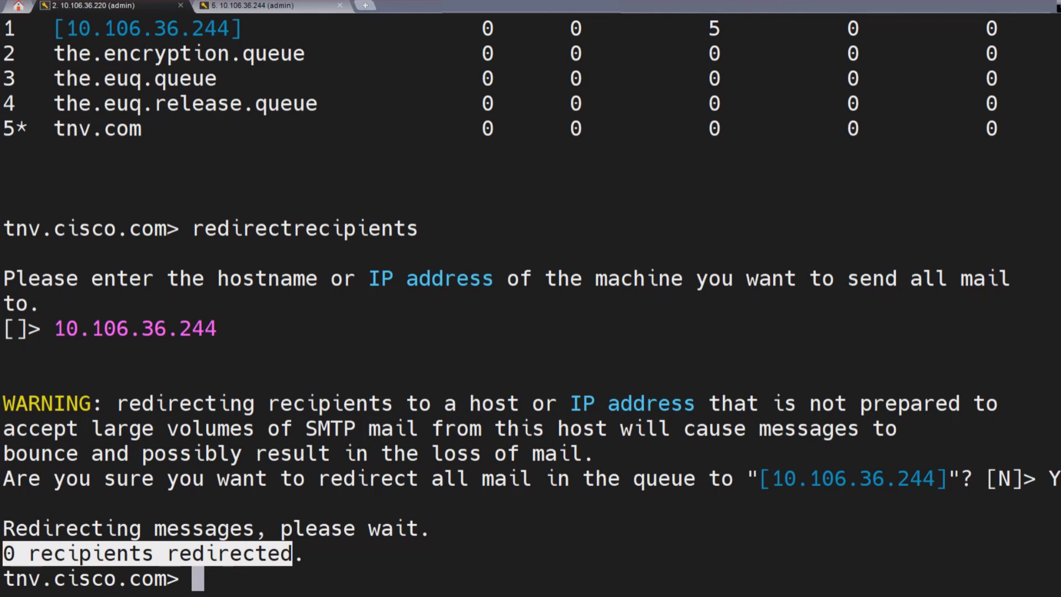
{"action": "left_click_drag", "start_coordinate": [116, 403], "coordinate": [835, 403]}
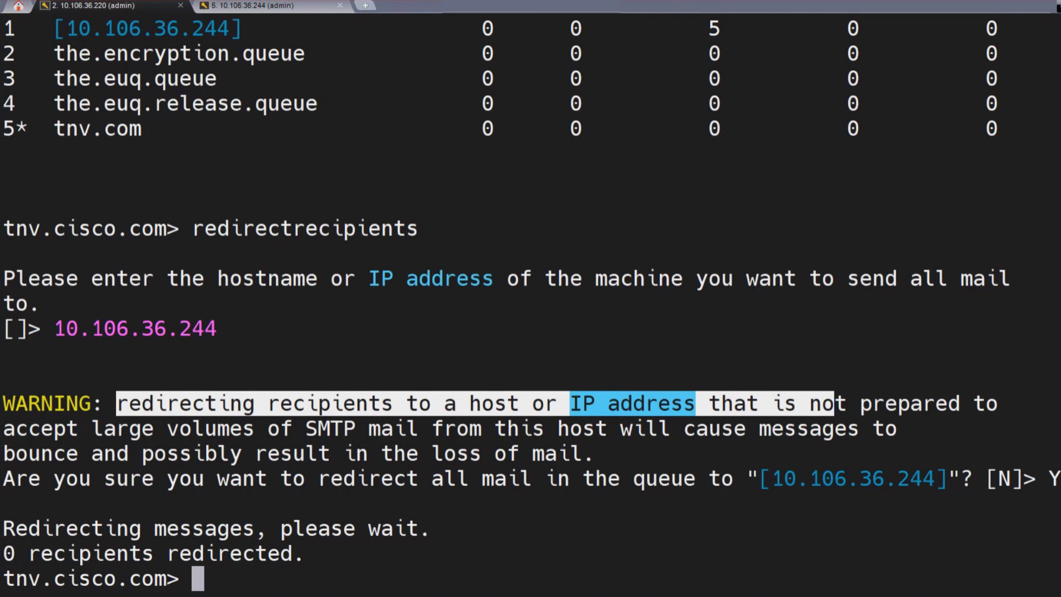
{"action": "scroll", "coordinate": [530, 298], "scroll_direction": "up", "scroll_amount": 1}
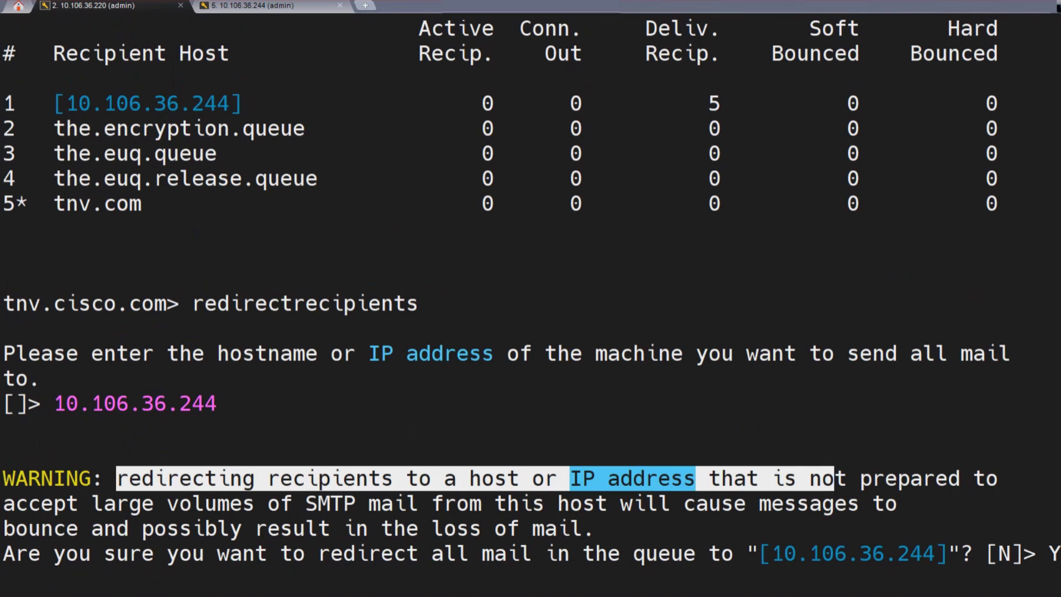
{"action": "left_click_drag", "start_coordinate": [41, 203], "coordinate": [141, 203]}
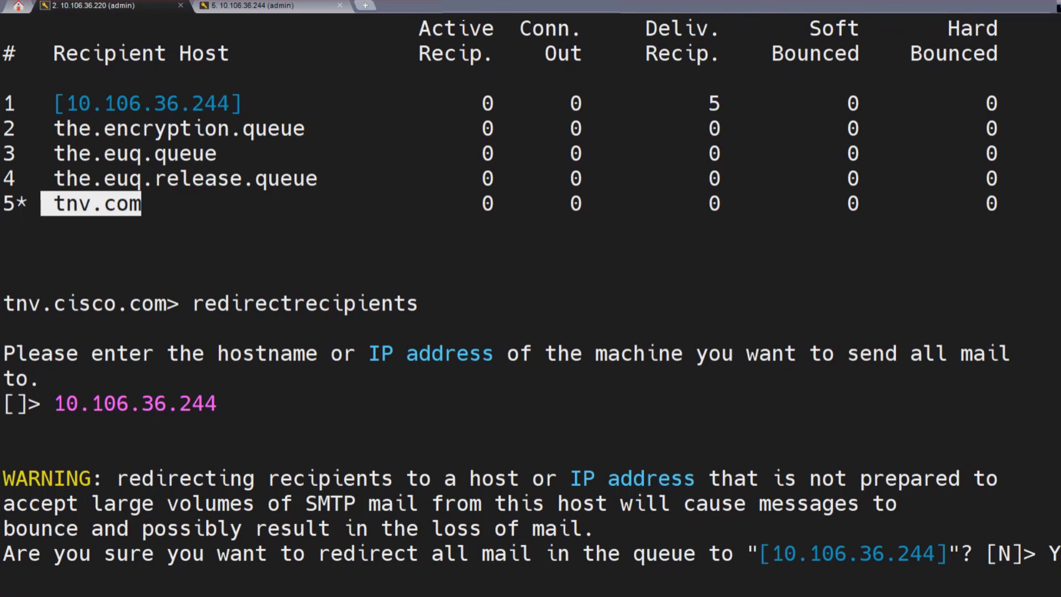
{"action": "left_click_drag", "start_coordinate": [54, 128], "coordinate": [280, 128]}
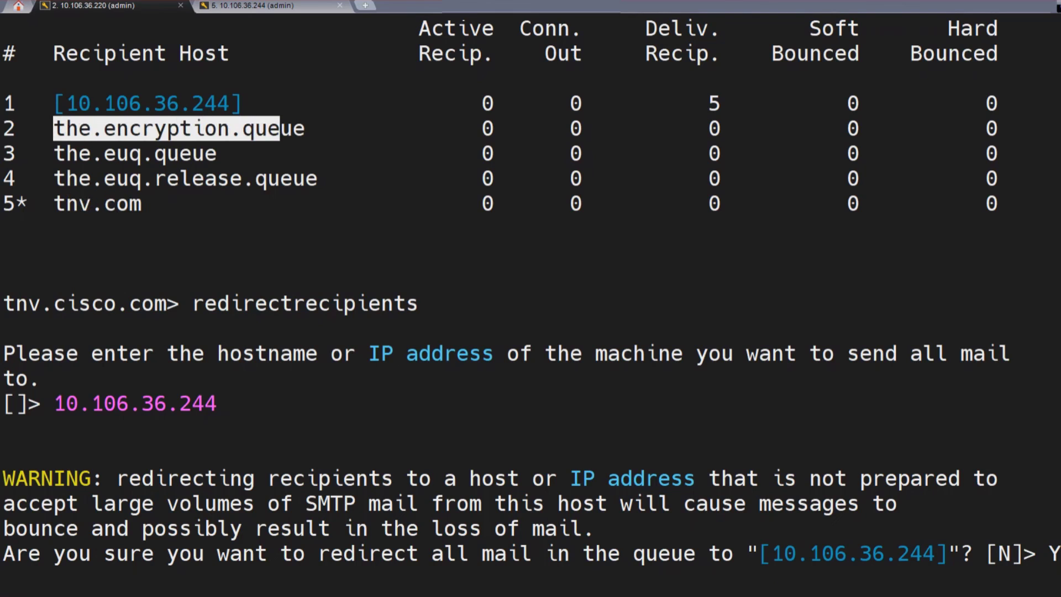
{"action": "left_click_drag", "start_coordinate": [79, 153], "coordinate": [204, 153]}
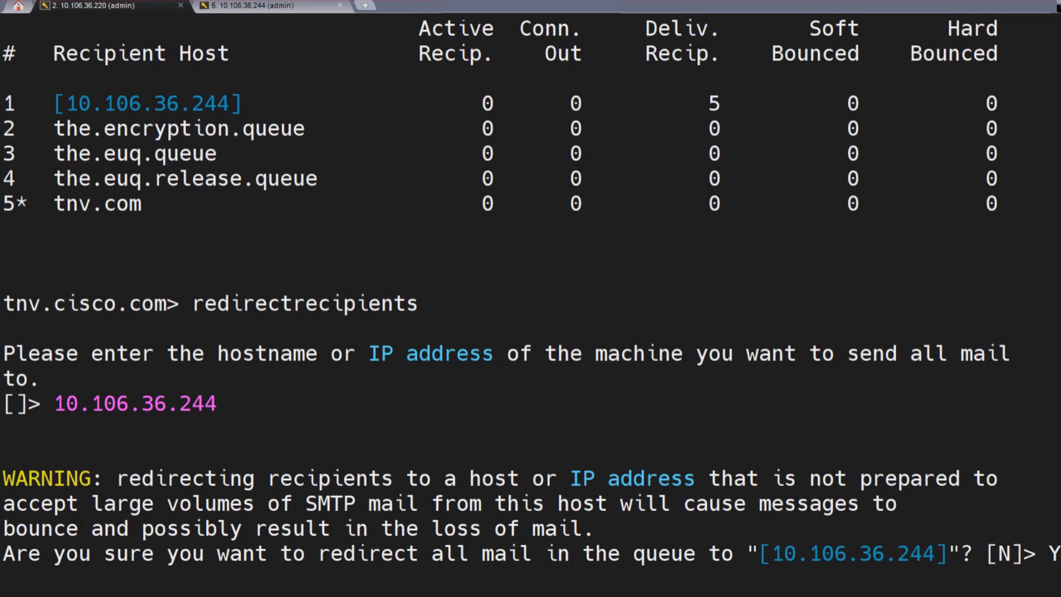
{"action": "key", "text": "Return"}
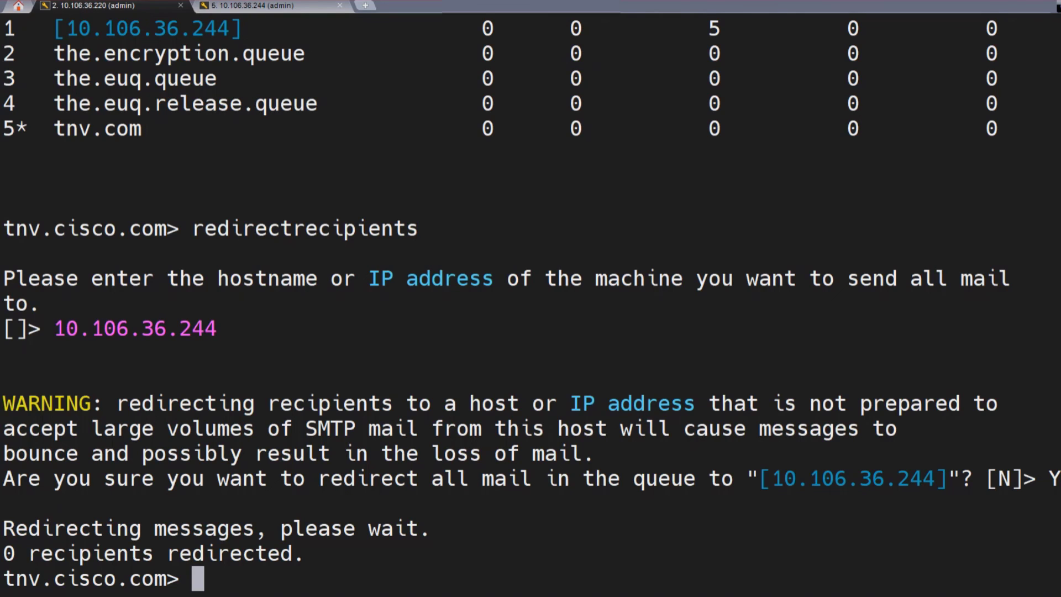
{"action": "key", "text": "Return"}
{"action": "key", "text": "Return"}
{"action": "key", "text": "Return"}
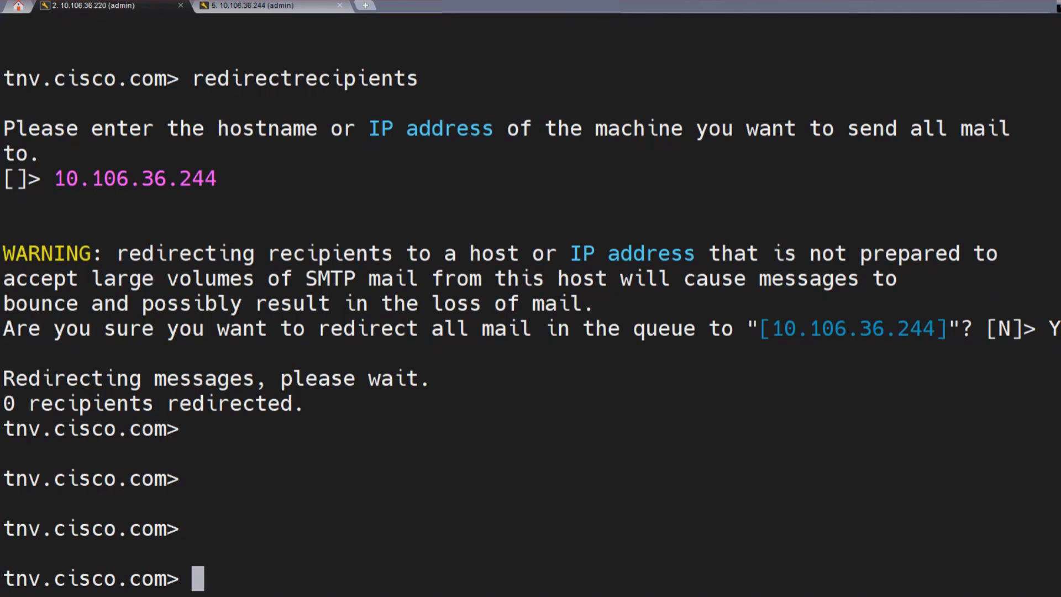
{"action": "key", "text": "Return"}
{"action": "key", "text": "Return"}
{"action": "key", "text": "Return"}
{"action": "key", "text": "Return"}
{"action": "key", "text": "Return"}
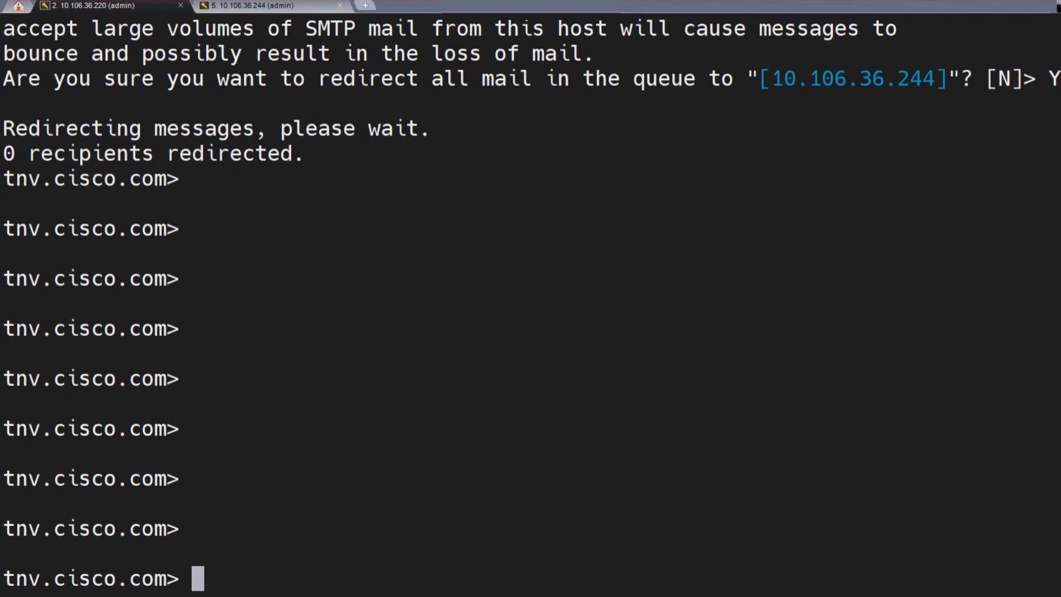